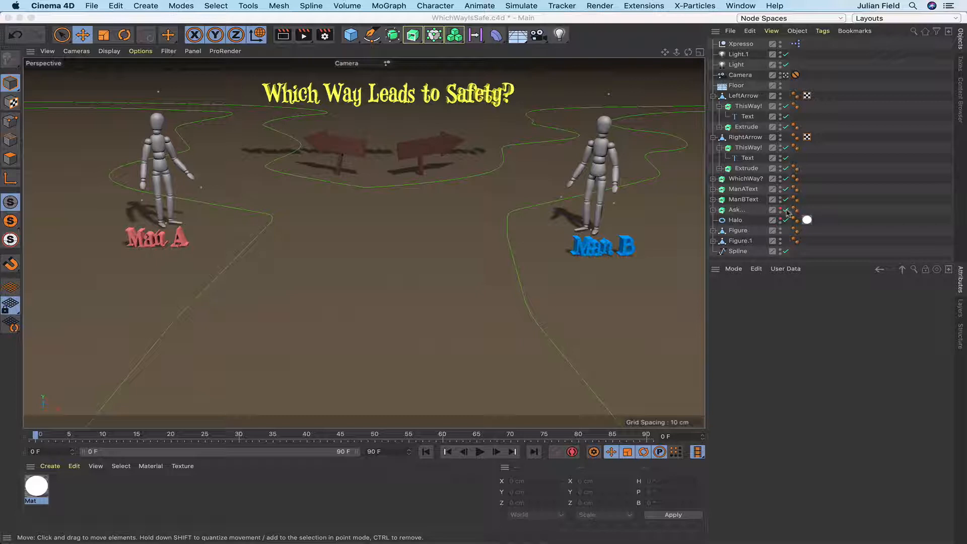
# - Make the Ask... text object visible, then open the Xpresso tag's editor and shrink it below the signposts
pyautogui.click(780, 210)
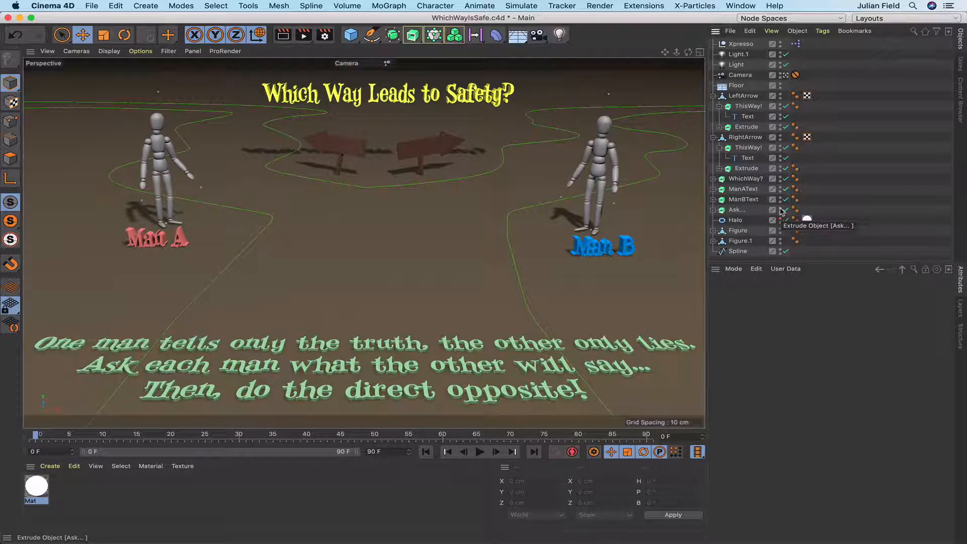
pyautogui.doubleClick(796, 46)
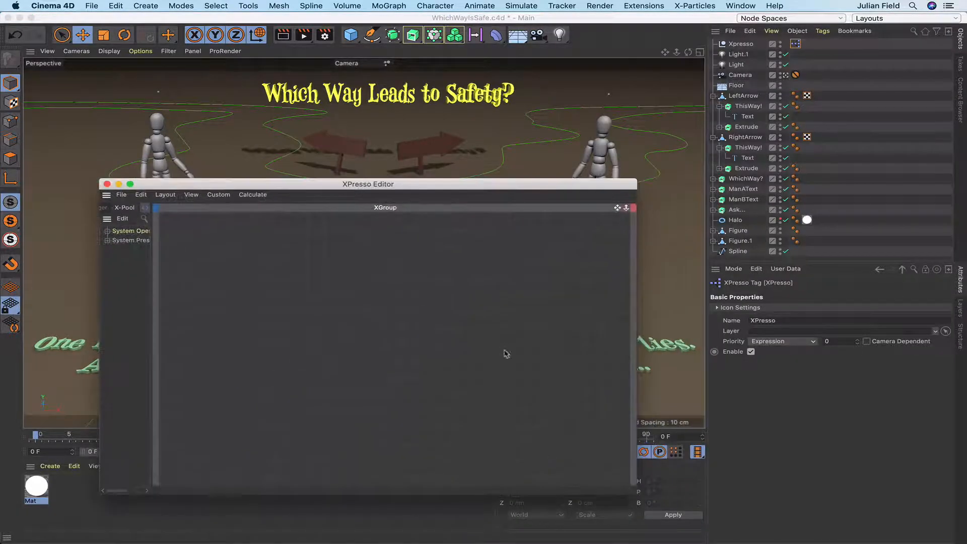
pyautogui.moveTo(635, 493); pyautogui.dragTo(562, 325)
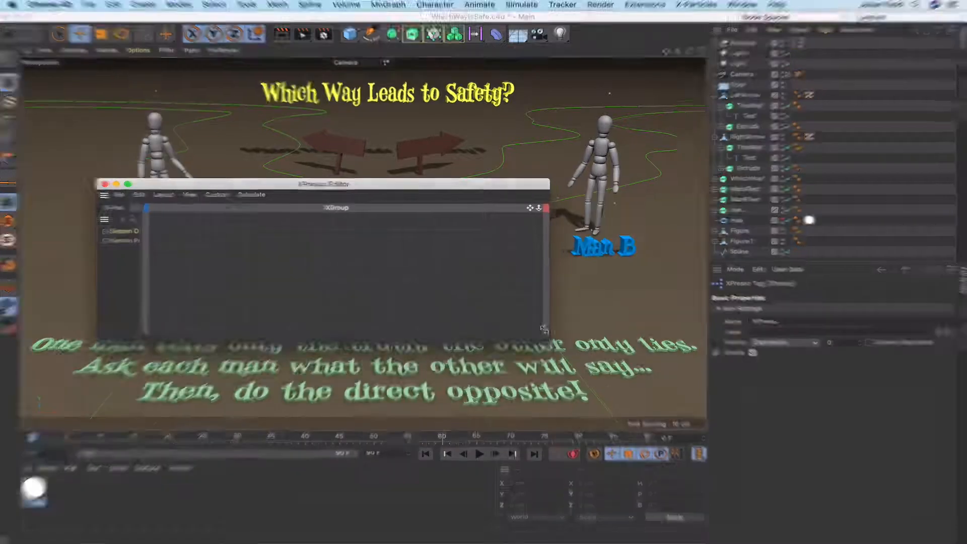
pyautogui.moveTo(461, 182); pyautogui.dragTo(513, 299)
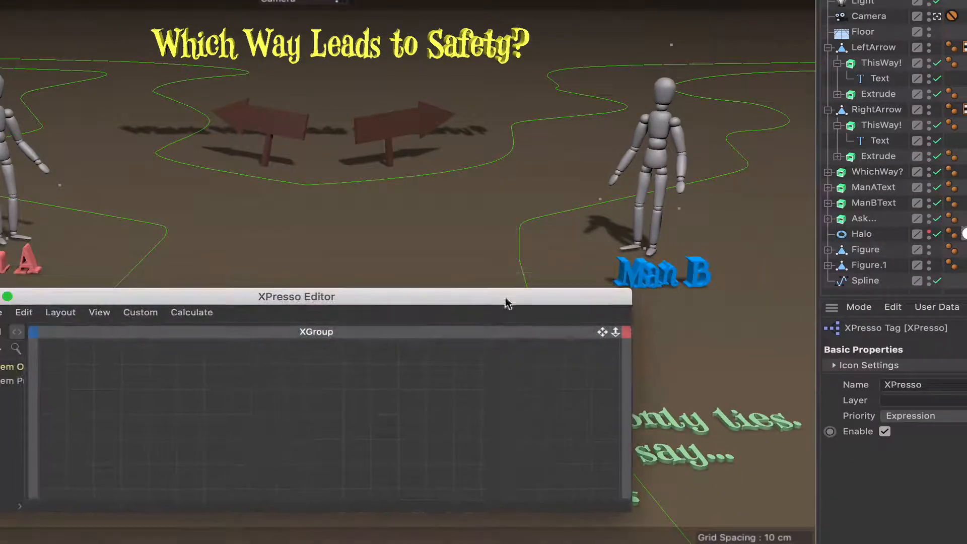
# - Add a Constant node to the XGroup and place it in the lower part of the graph
pyautogui.rightClick(108, 363)
pyautogui.moveTo(152, 373)
pyautogui.moveTo(262, 379)
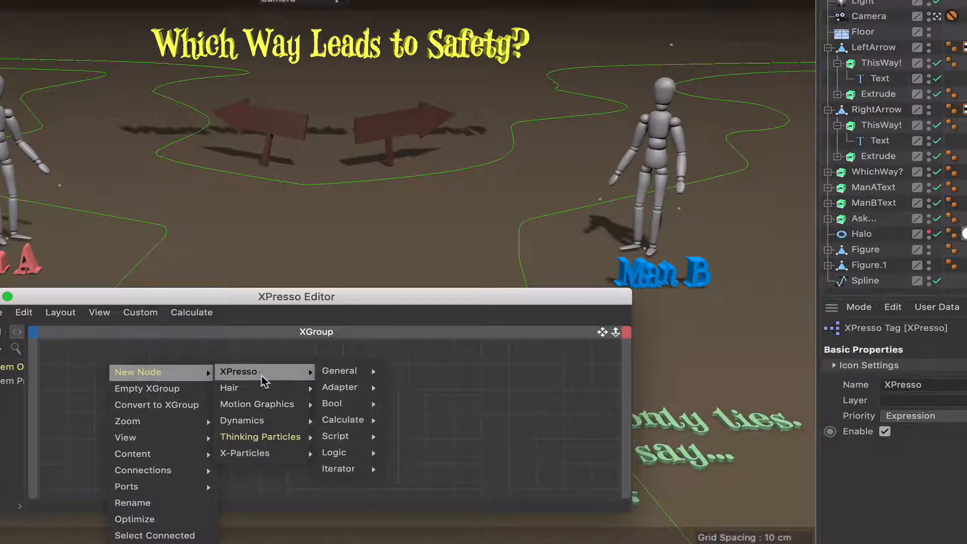
pyautogui.moveTo(356, 379)
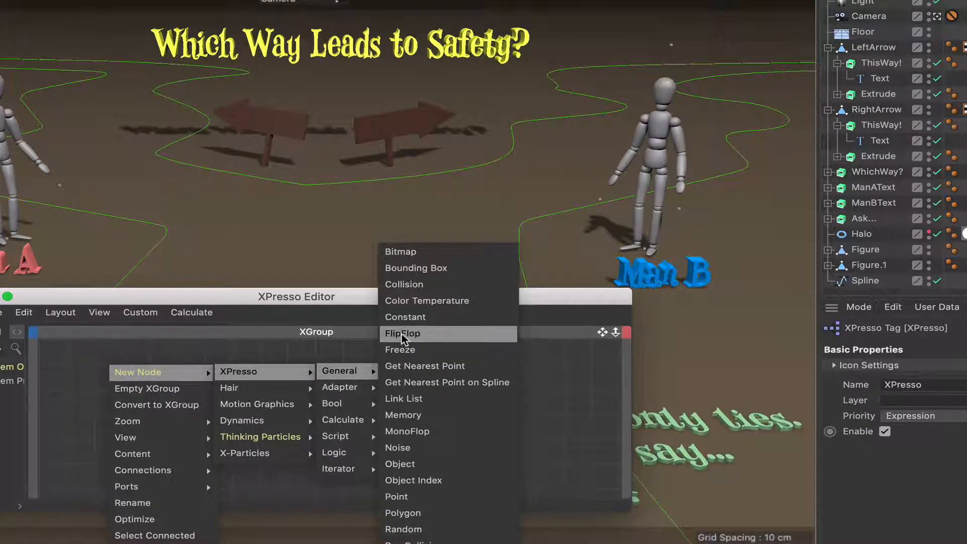
pyautogui.click(405, 318)
pyautogui.moveTo(128, 367); pyautogui.dragTo(131, 451)
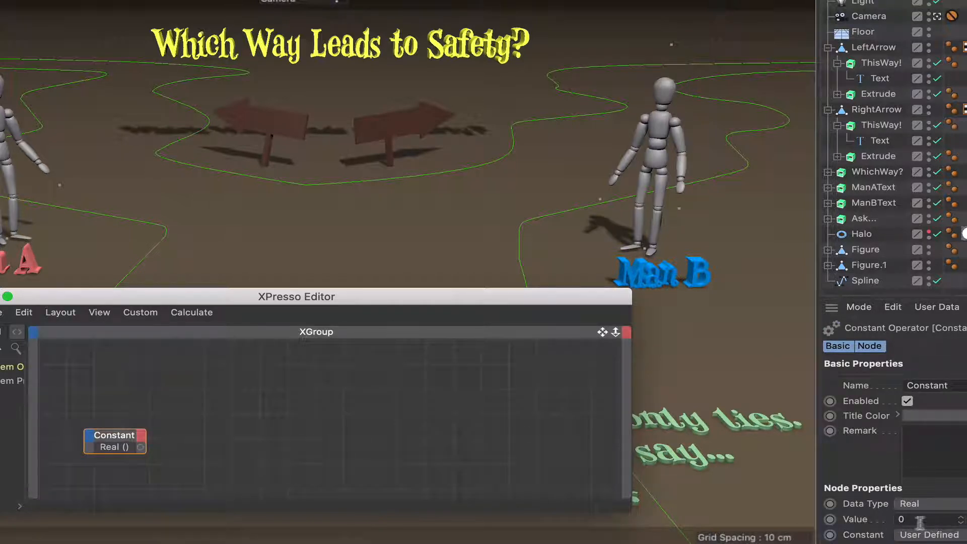
pyautogui.click(961, 517)
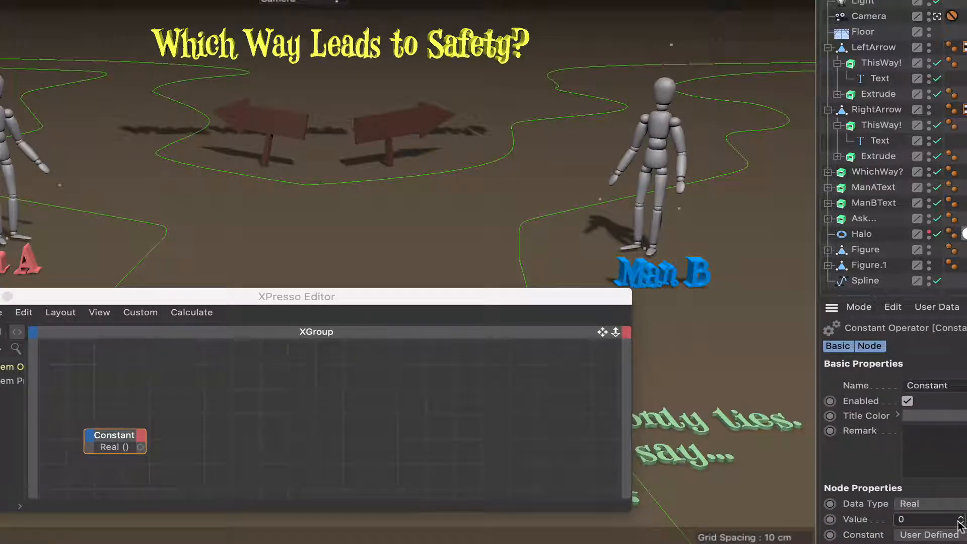
# - Add a Remark node and place it directly above the Constant node
pyautogui.rightClick(177, 391)
pyautogui.moveTo(210, 328)
pyautogui.moveTo(282, 328)
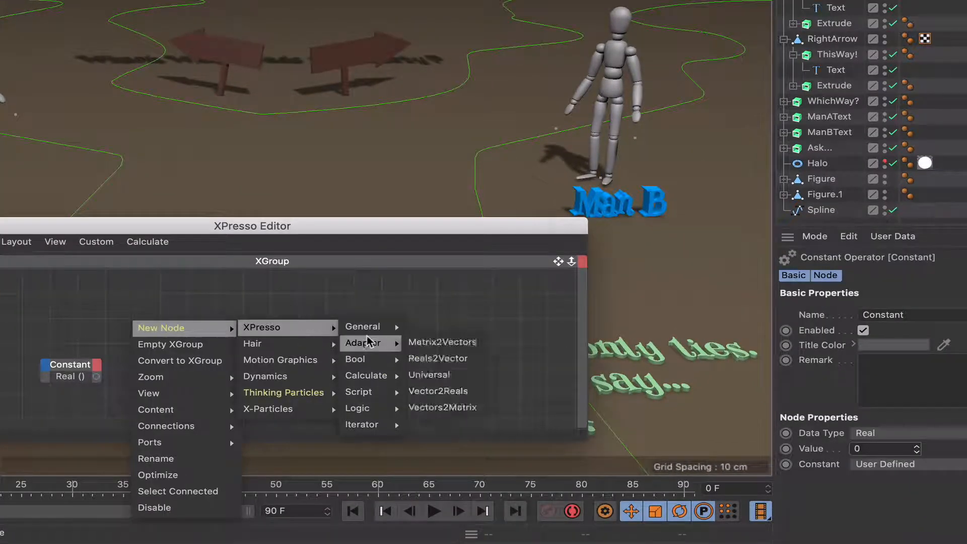
pyautogui.moveTo(367, 332)
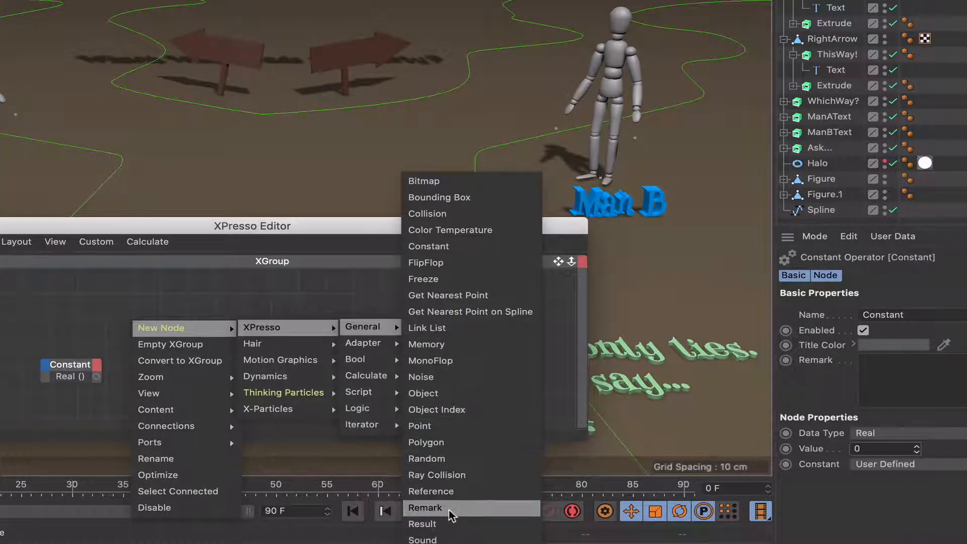
pyautogui.click(426, 508)
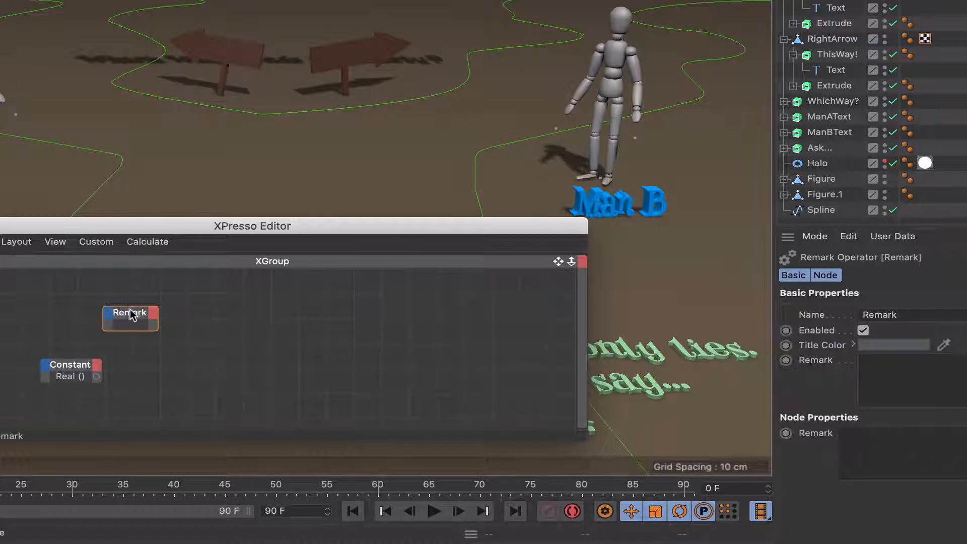
pyautogui.moveTo(132, 315); pyautogui.dragTo(72, 313)
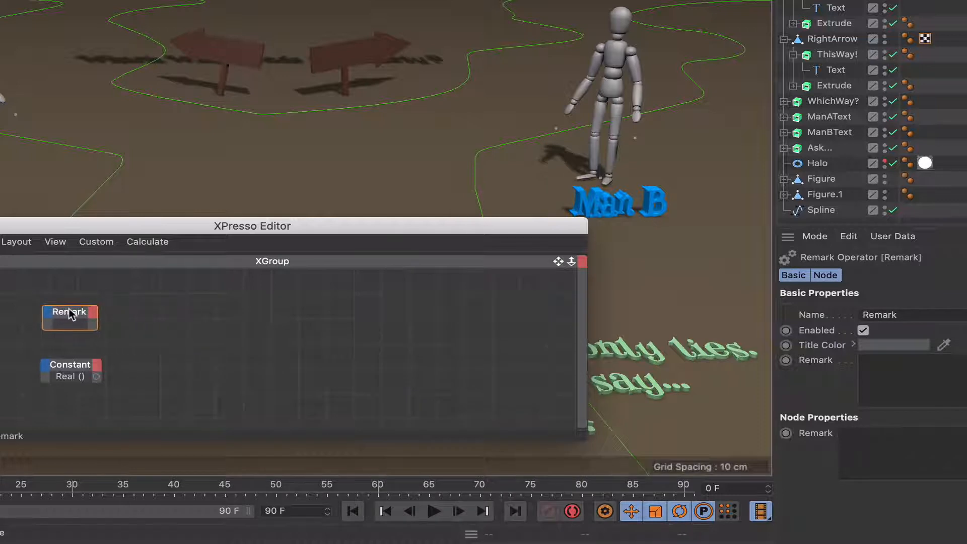
# - Set the Remark node's title color to bright green, RGB 97, 255, 100
pyautogui.click(881, 341)
pyautogui.moveTo(886, 356); pyautogui.dragTo(965, 355)
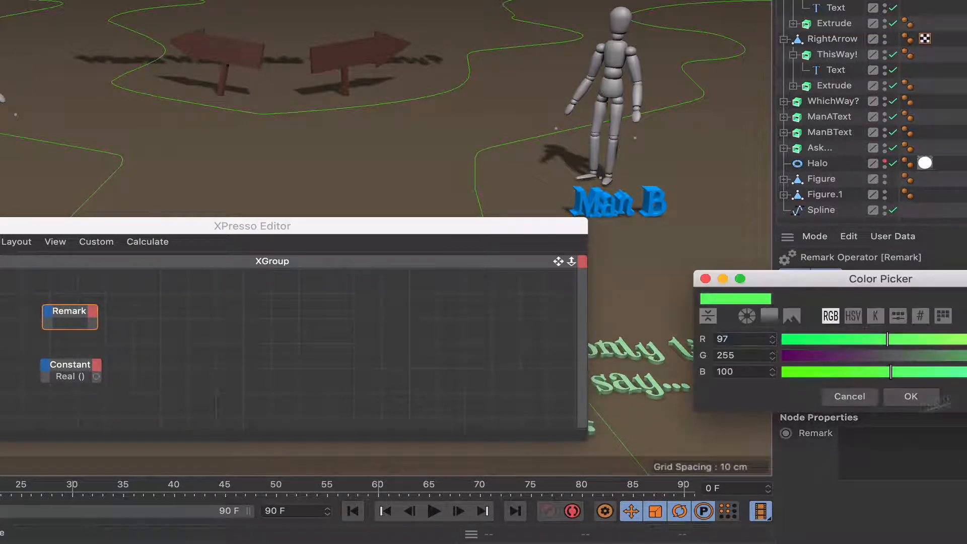
pyautogui.click(905, 398)
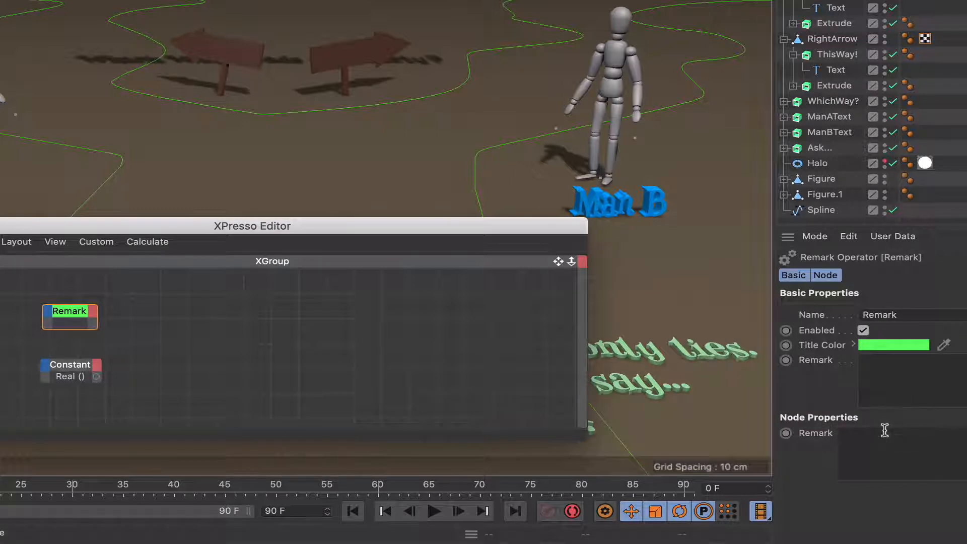
# - Enter the remark lines "0 = Left is SAFE" and "1 = Right is SAFE", and enlarge the Remark node to fit them
pyautogui.click(872, 460)
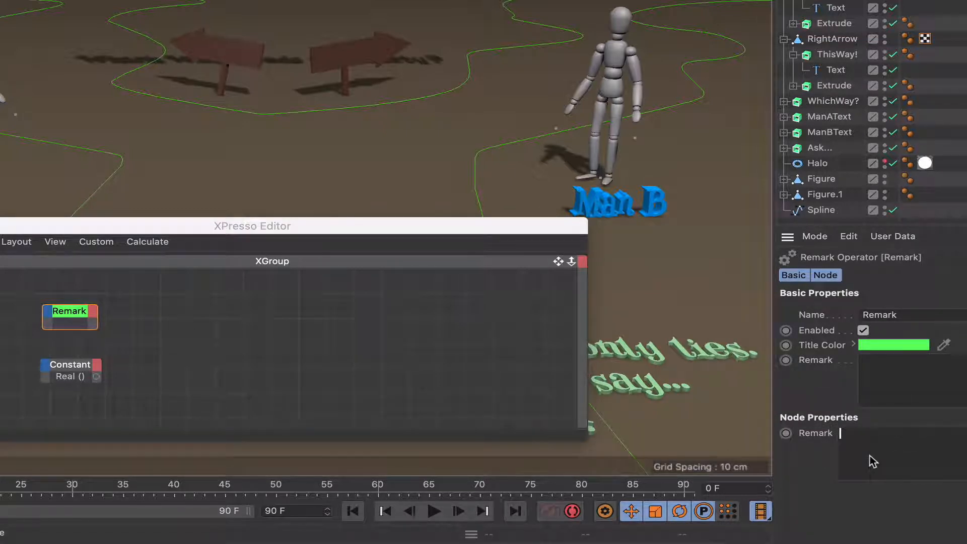
pyautogui.write('0 ==')
pyautogui.write('Left is SAFE')
pyautogui.click(415, 324)
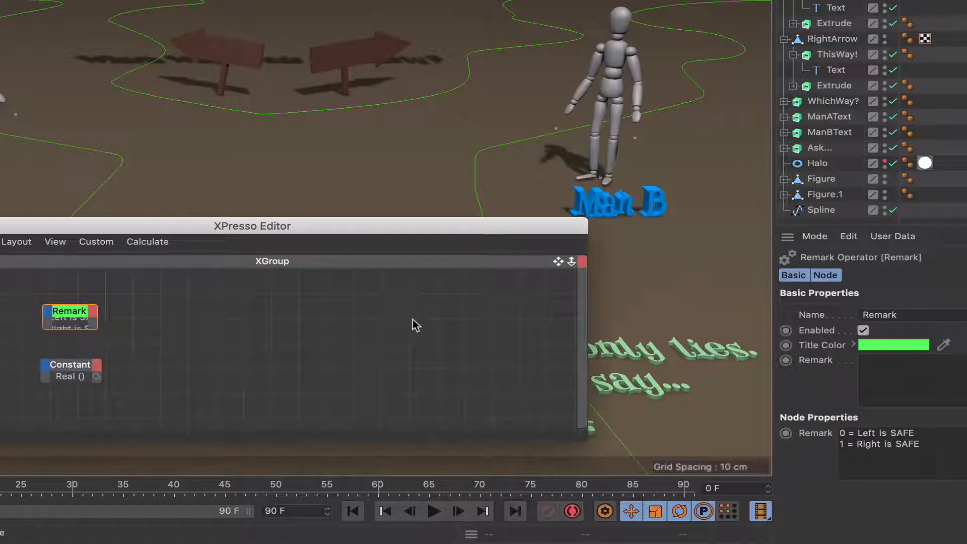
pyautogui.click(78, 307)
pyautogui.moveTo(77, 307); pyautogui.dragTo(74, 304)
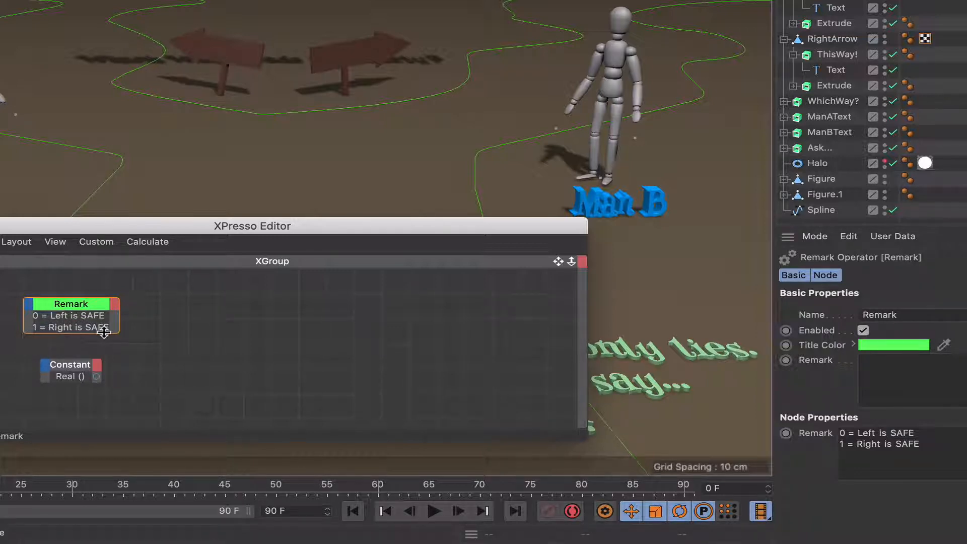
# - Add a Compare logic node and place it beside the Remark and Constant nodes
pyautogui.rightClick(162, 349)
pyautogui.moveTo(168, 357)
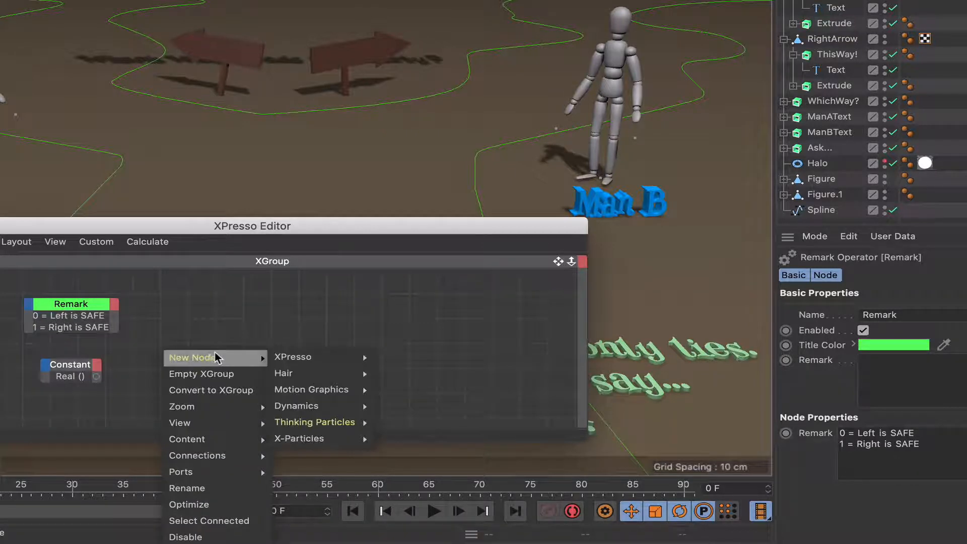
pyautogui.moveTo(319, 360)
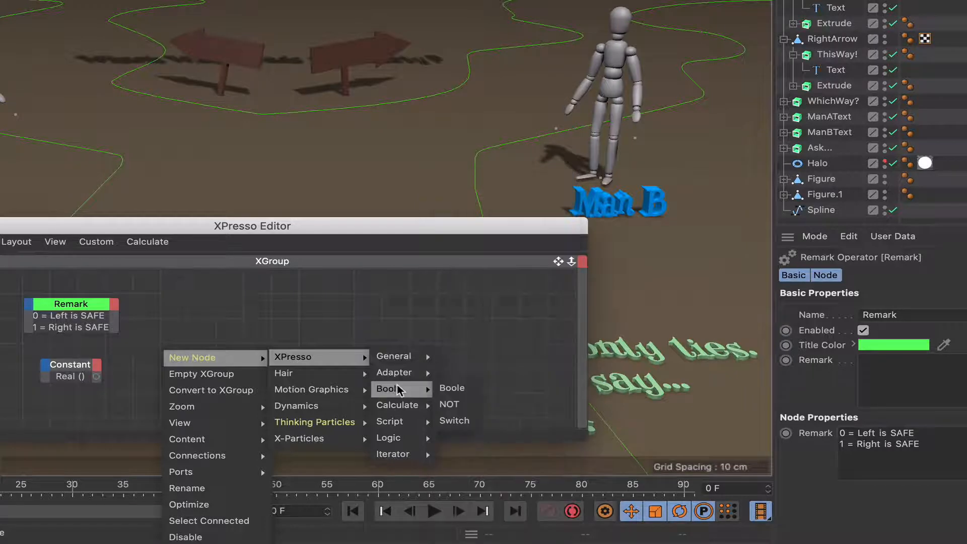
pyautogui.moveTo(399, 438)
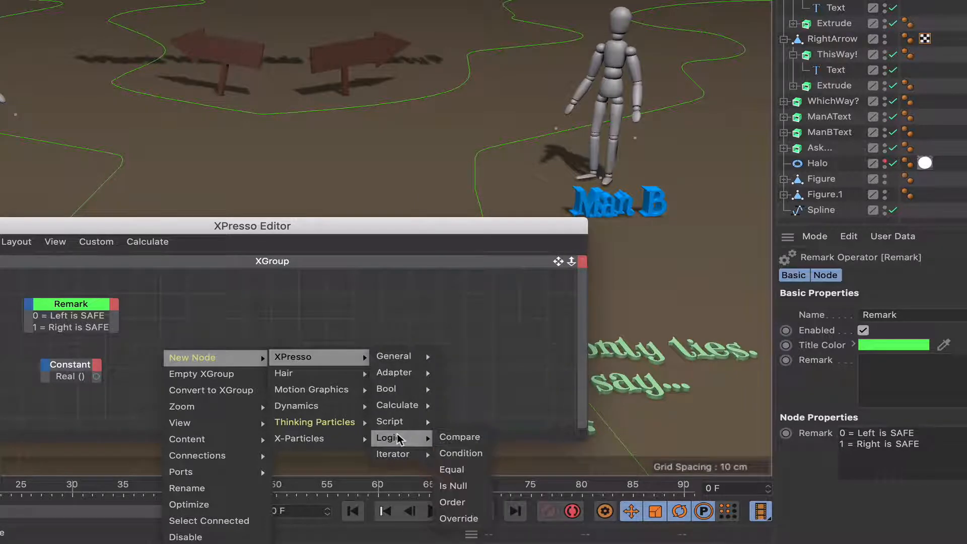
pyautogui.click(459, 437)
pyautogui.moveTo(177, 333); pyautogui.dragTo(226, 322)
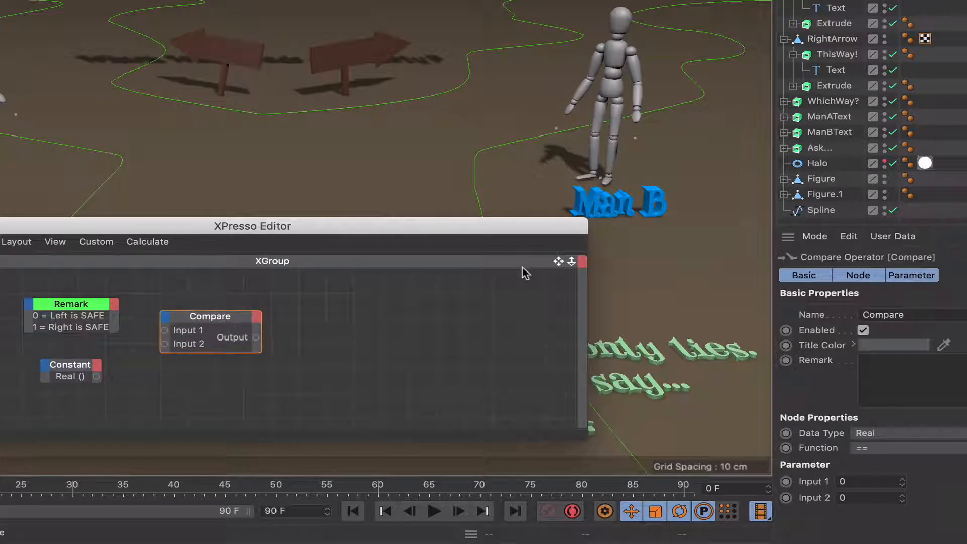
# - Duplicate the green Remark node above the Compare node, change its text to "Man A", and shrink it to fit
pyautogui.moveTo(562, 262); pyautogui.dragTo(559, 285)
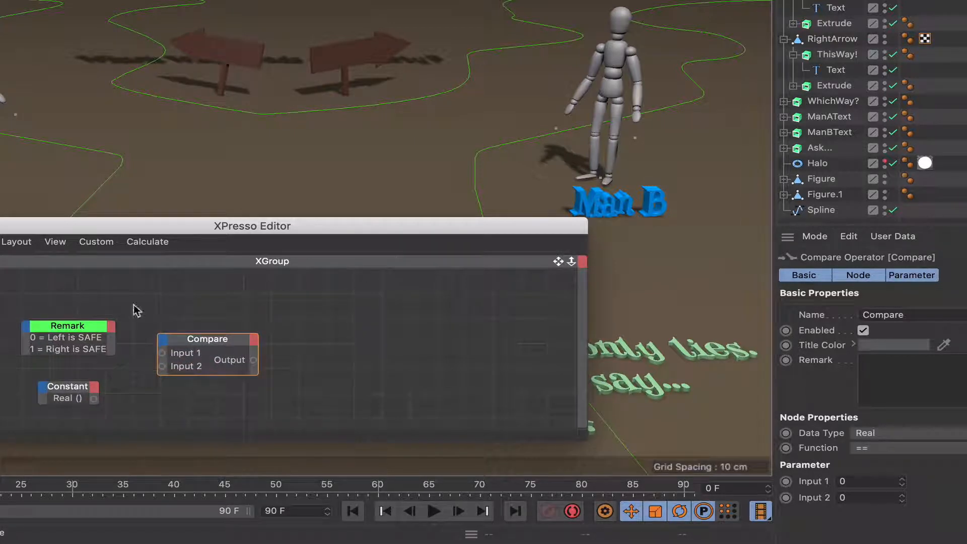
pyautogui.keyDown('ctrl'); pyautogui.moveTo(74, 332); pyautogui.dragTo(217, 285); pyautogui.keyUp('ctrl')
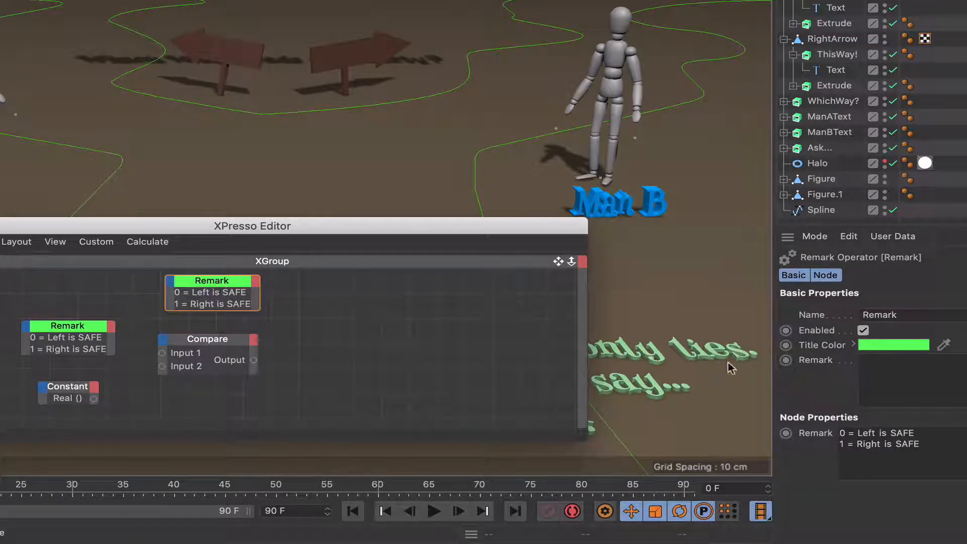
pyautogui.moveTo(922, 444); pyautogui.dragTo(850, 444)
pyautogui.press('super+a')
pyautogui.write('M')
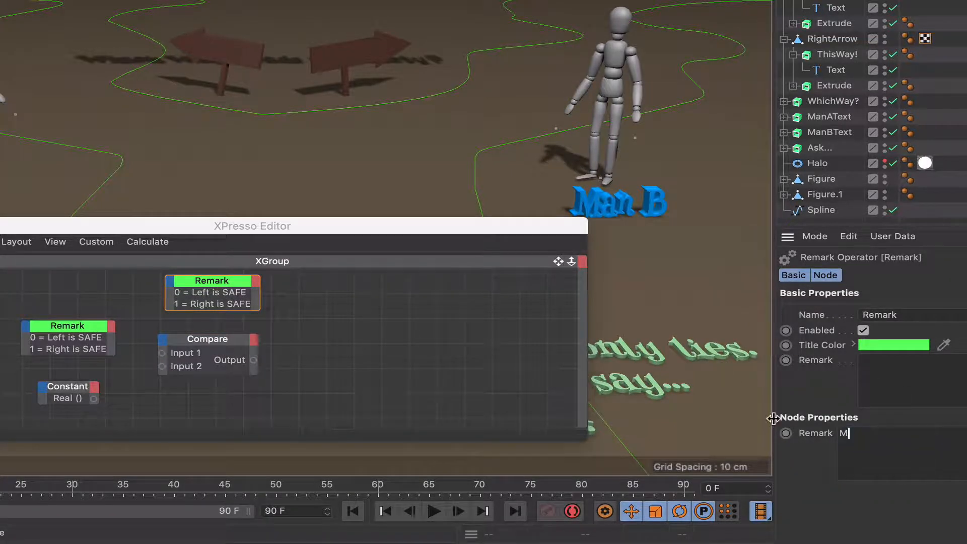
pyautogui.write('an A')
pyautogui.click(319, 315)
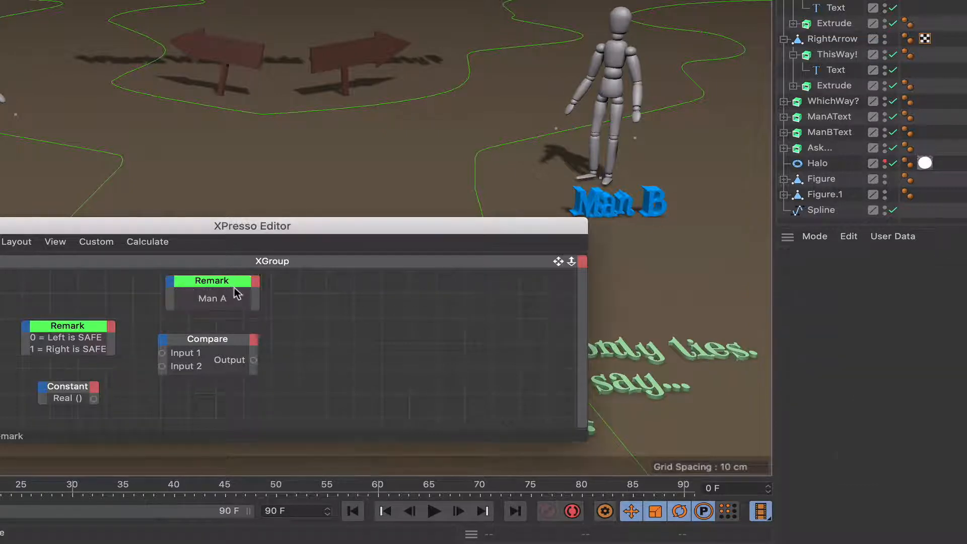
pyautogui.click(208, 296)
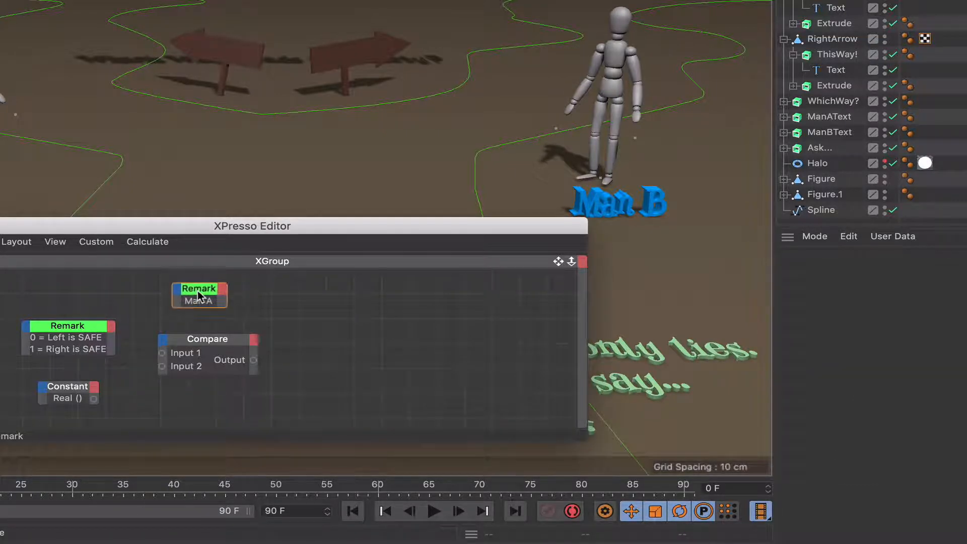
# - Rename the Compare node to "Truth"
pyautogui.click(215, 340)
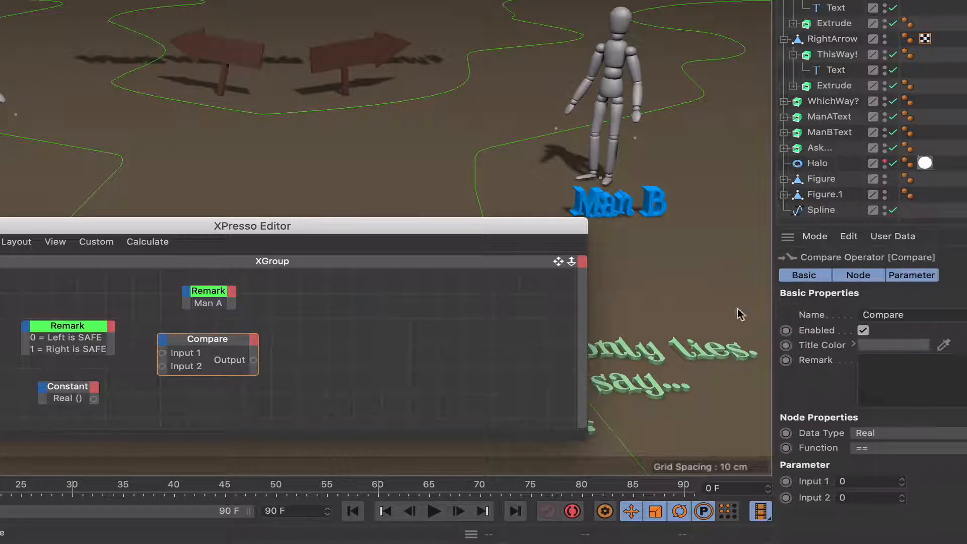
pyautogui.moveTo(921, 316); pyautogui.dragTo(831, 319)
pyautogui.write('Truth')
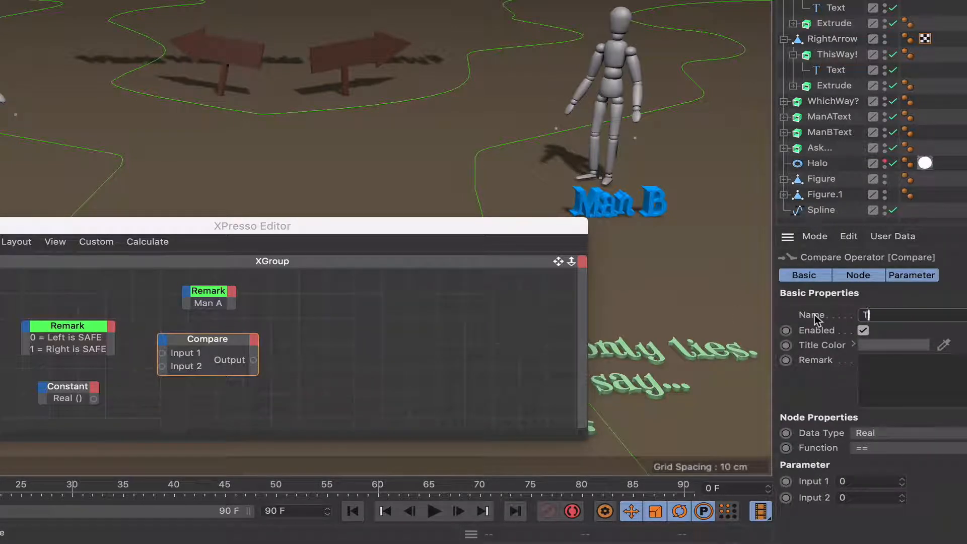
pyautogui.click(401, 333)
# - Connect the Constant node's Real output to Input 1 of the Truth node and check both nodes' properties
pyautogui.moveTo(94, 399); pyautogui.dragTo(163, 353)
pyautogui.click(226, 340)
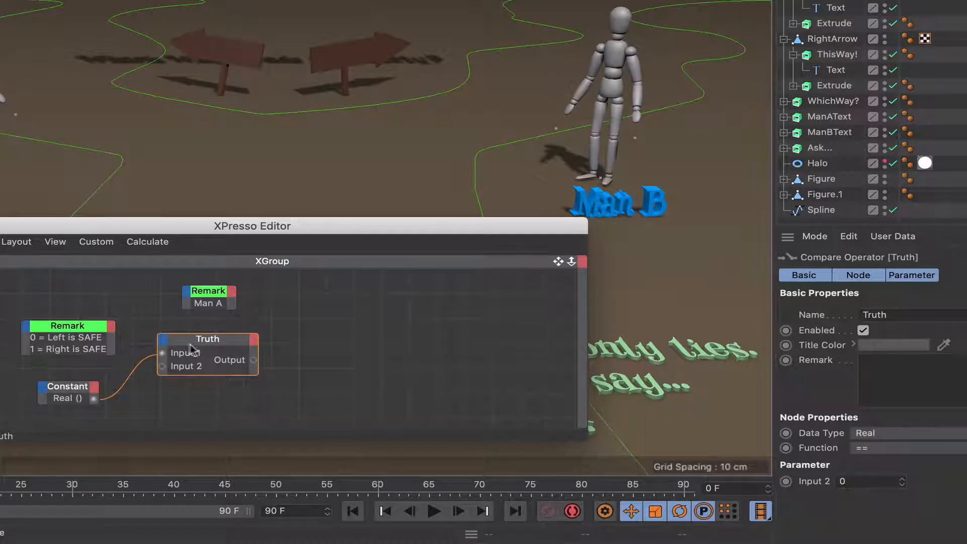
pyautogui.click(70, 389)
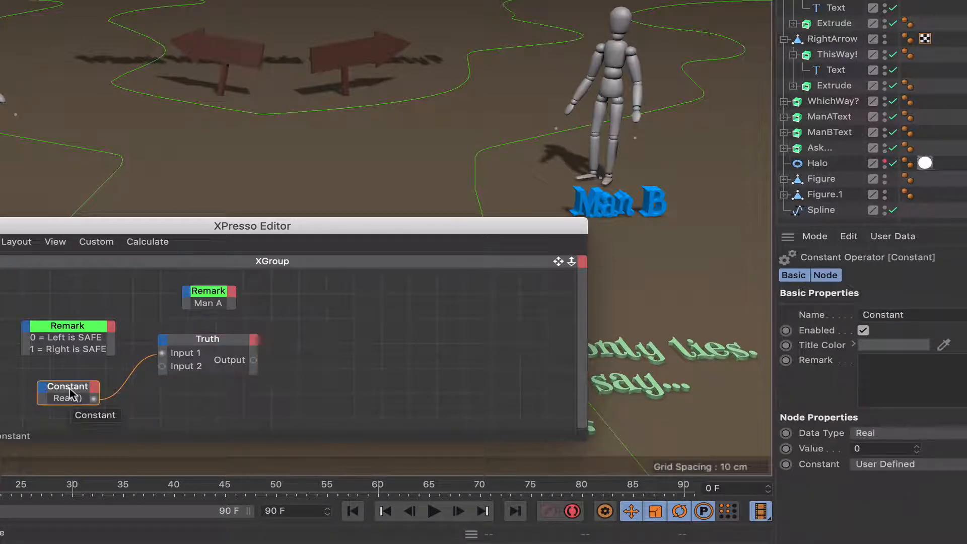
pyautogui.click(227, 340)
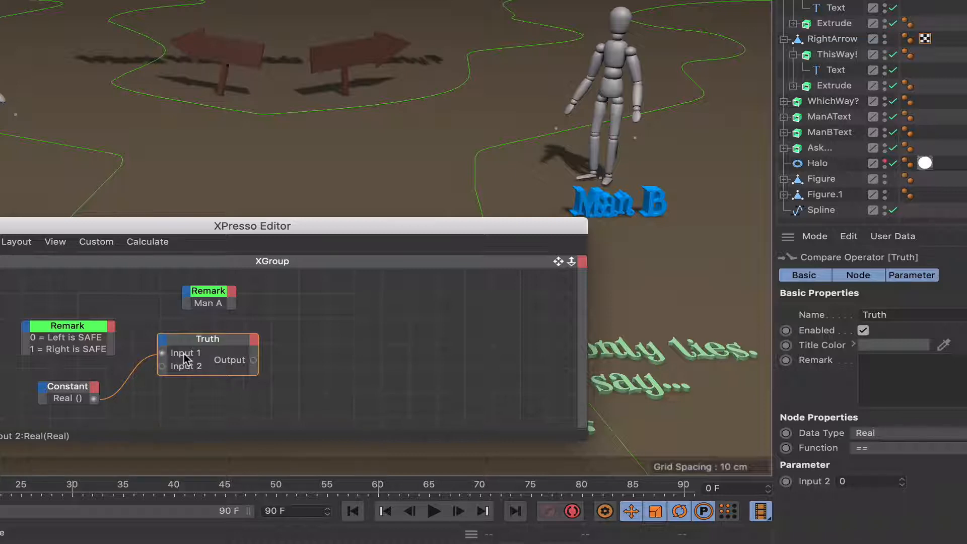
# - Add a Result node beside the Truth node and connect Truth's Output to its input
pyautogui.rightClick(310, 353)
pyautogui.moveTo(398, 361)
pyautogui.moveTo(453, 361)
pyautogui.moveTo(555, 360)
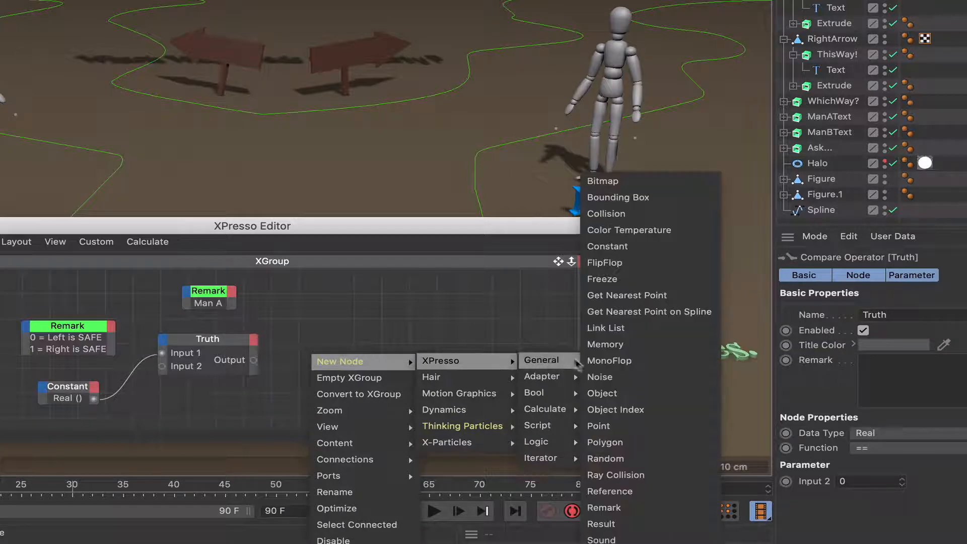
pyautogui.click(602, 524)
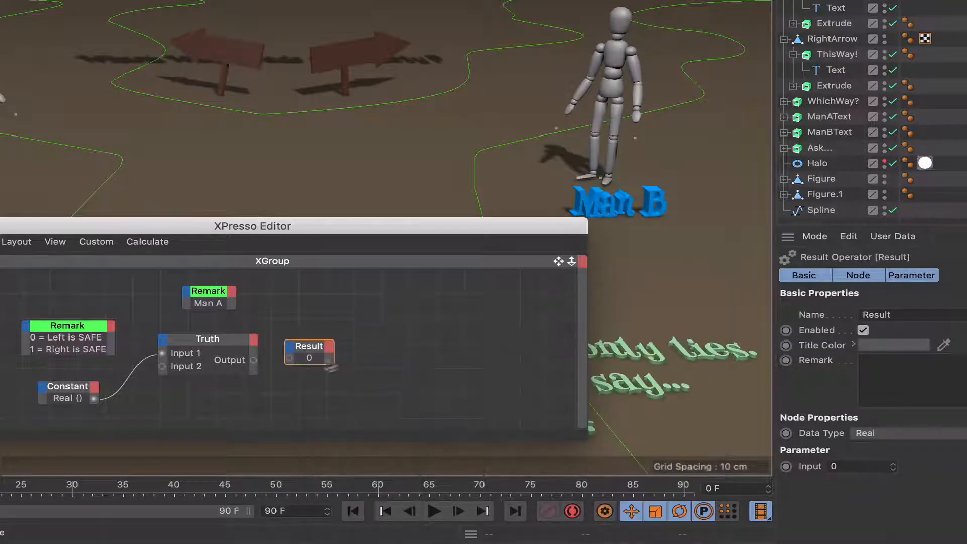
pyautogui.moveTo(255, 360); pyautogui.dragTo(337, 323)
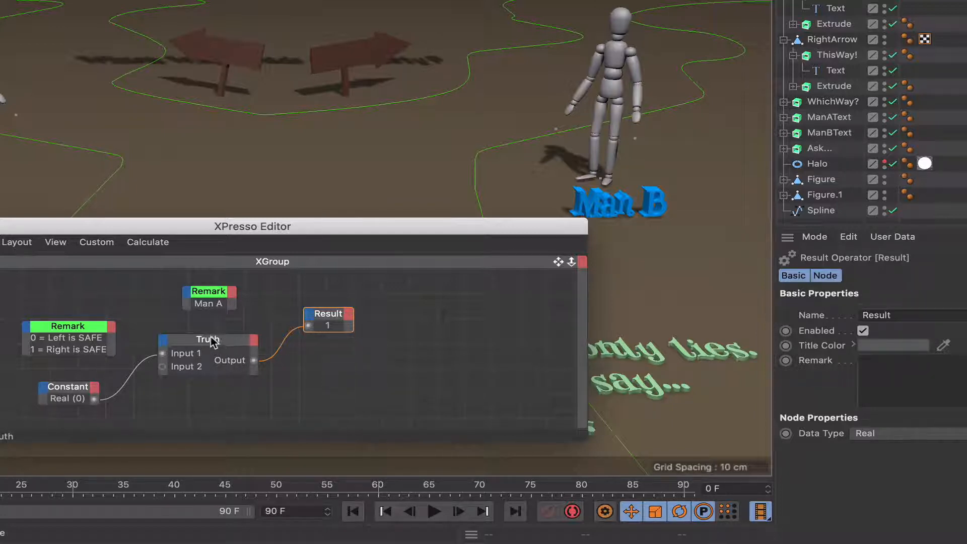
pyautogui.moveTo(214, 342); pyautogui.dragTo(217, 339)
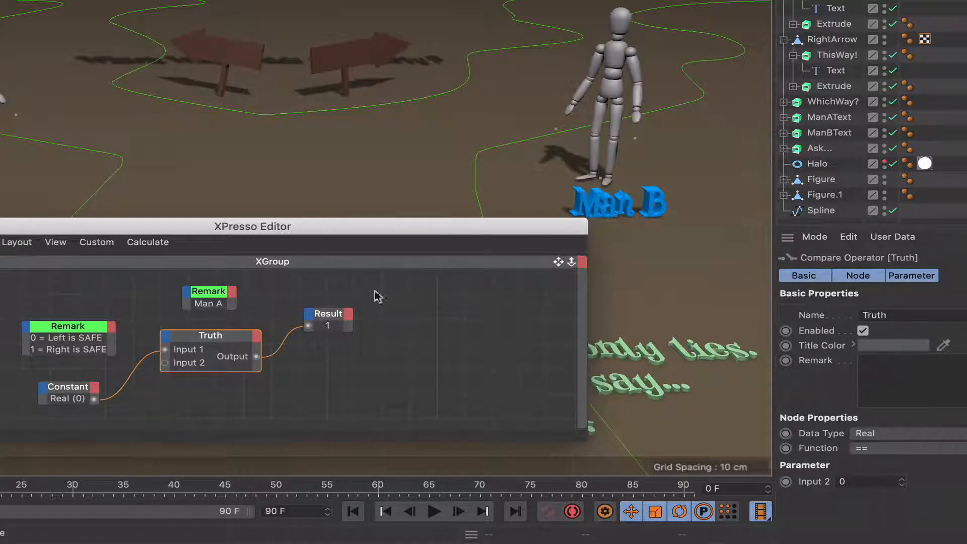
# - Add a Bool NOT node below the Truth node and connect the Constant node's Real output to its Input
pyautogui.moveTo(558, 261); pyautogui.dragTo(564, 252)
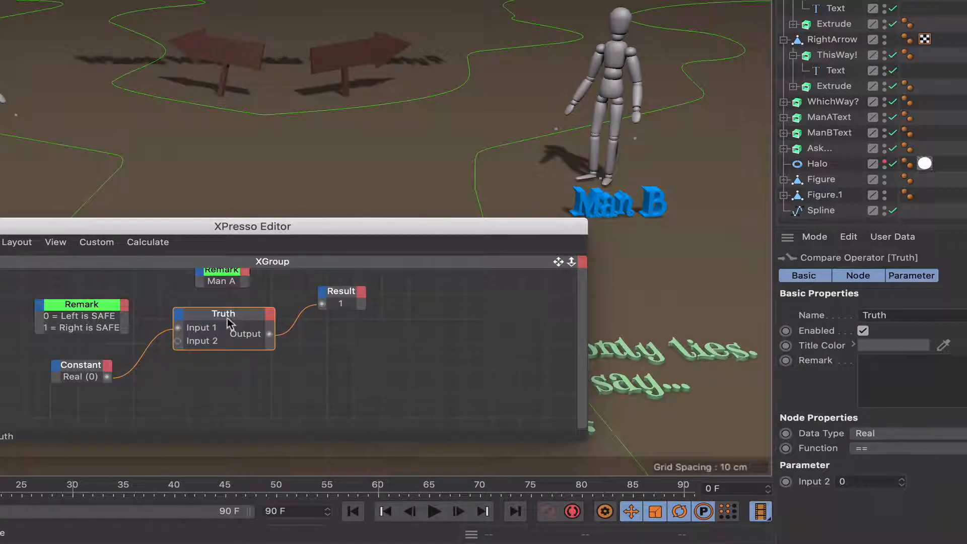
pyautogui.rightClick(254, 377)
pyautogui.moveTo(297, 387)
pyautogui.moveTo(395, 389)
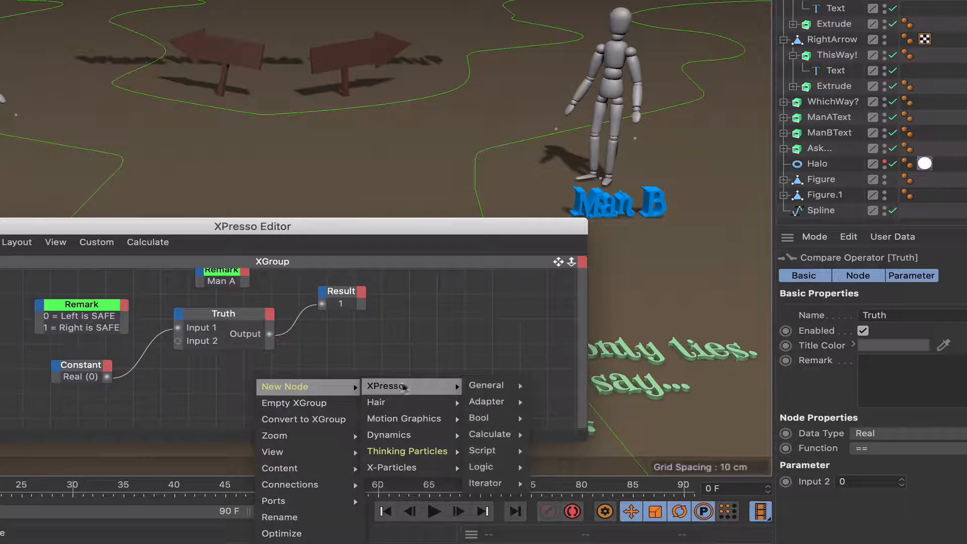
pyautogui.moveTo(472, 387)
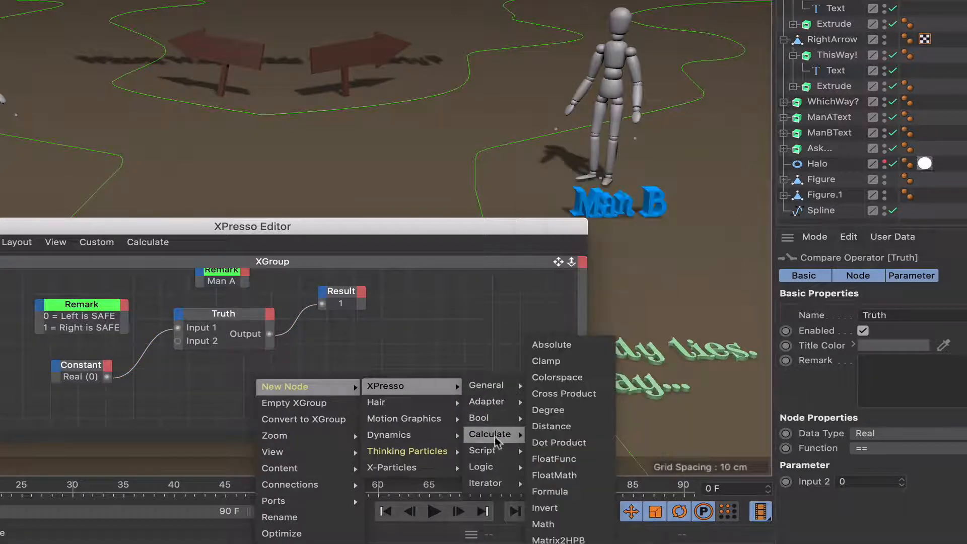
pyautogui.moveTo(498, 476)
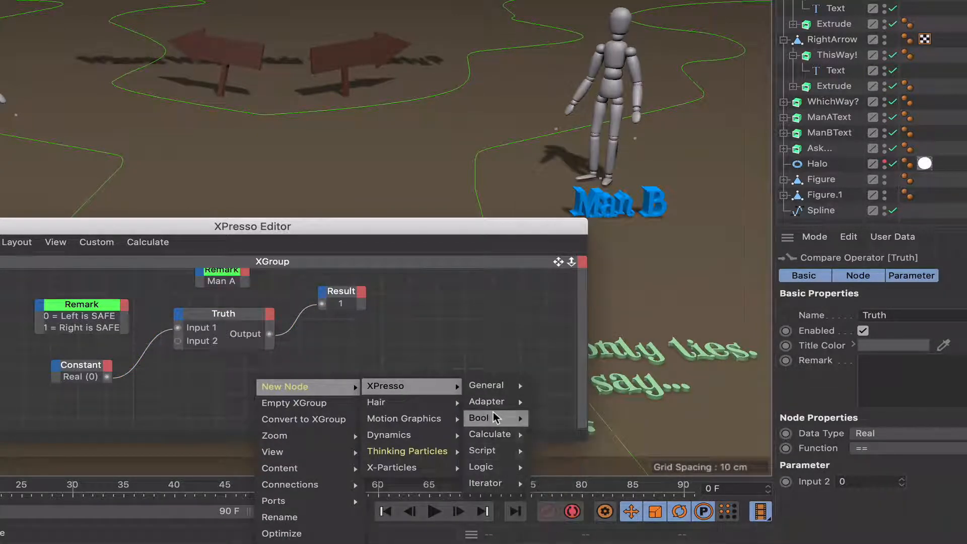
pyautogui.moveTo(499, 417)
pyautogui.click(550, 435)
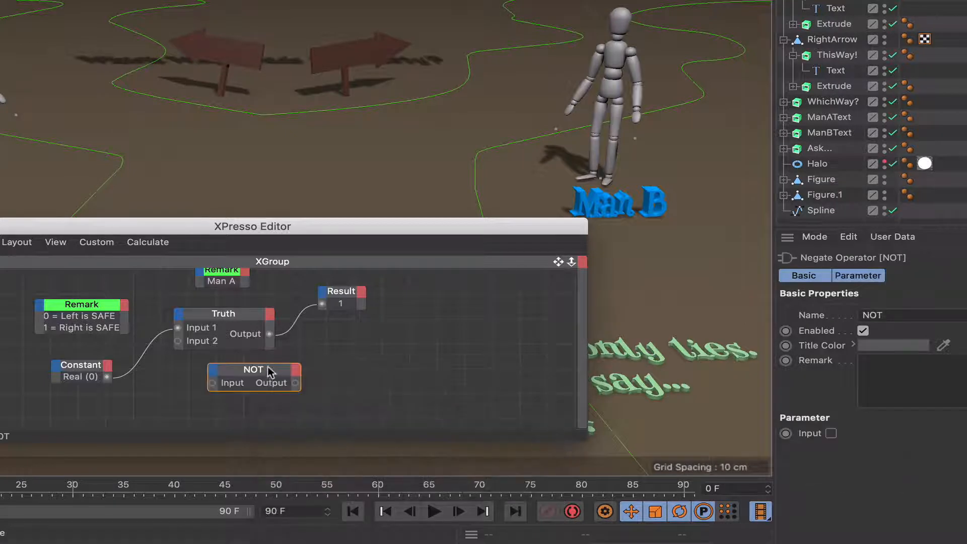
pyautogui.moveTo(268, 367); pyautogui.dragTo(244, 397)
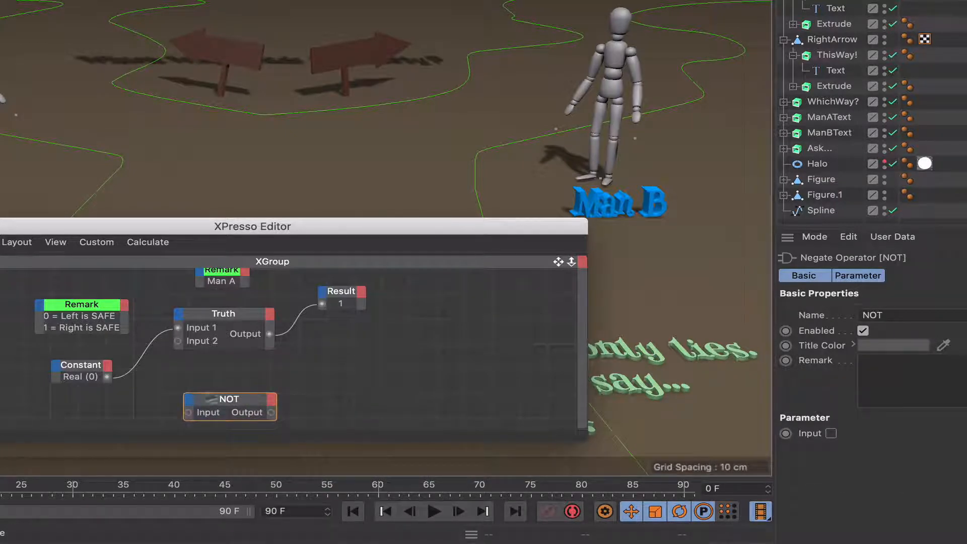
pyautogui.moveTo(107, 376)
pyautogui.mouseDown()
pyautogui.moveTo(181, 413)
pyautogui.moveTo(230, 404)
pyautogui.mouseUp()
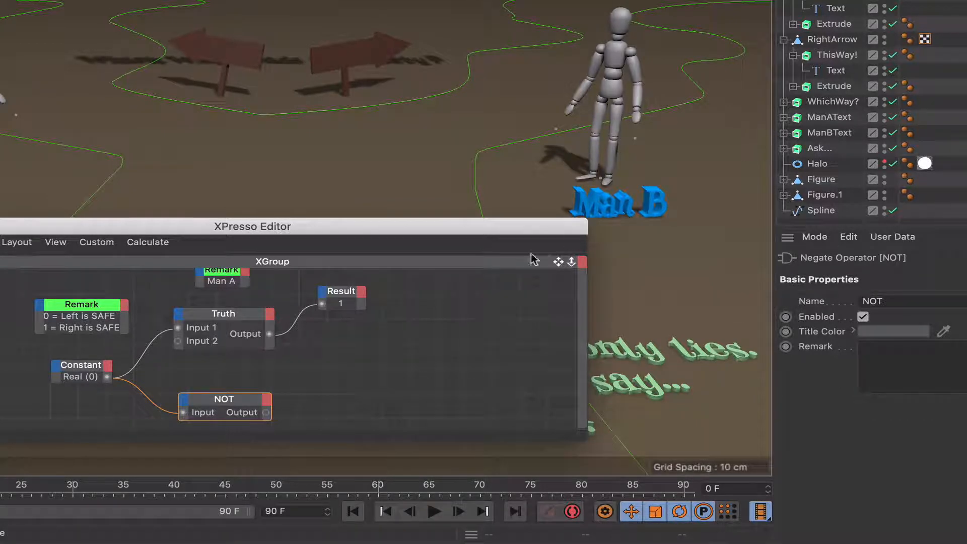
# - Duplicate the Result node beside the NOT node and connect NOT's Output to its input
pyautogui.keyDown('ctrl'); pyautogui.moveTo(355, 304); pyautogui.dragTo(358, 404); pyautogui.keyUp('ctrl')
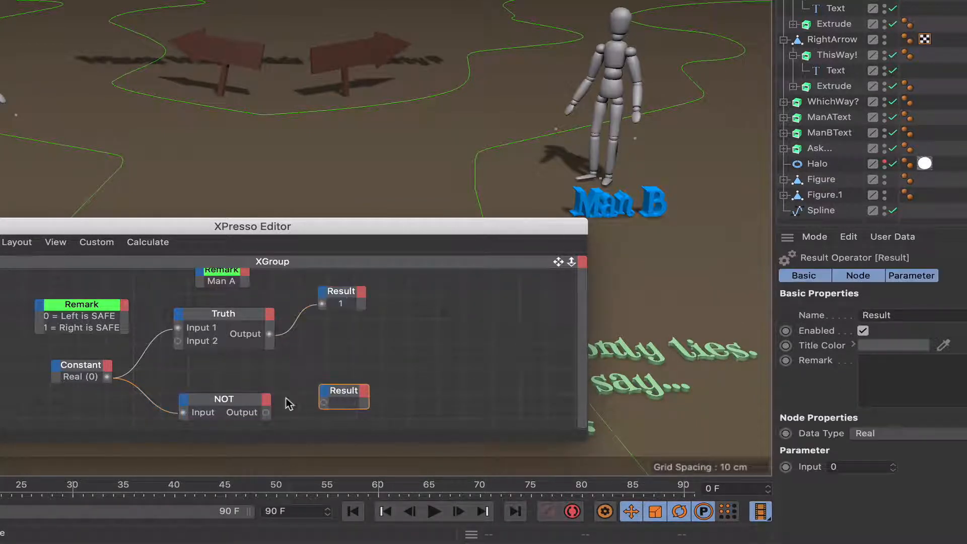
pyautogui.moveTo(269, 414); pyautogui.dragTo(322, 409)
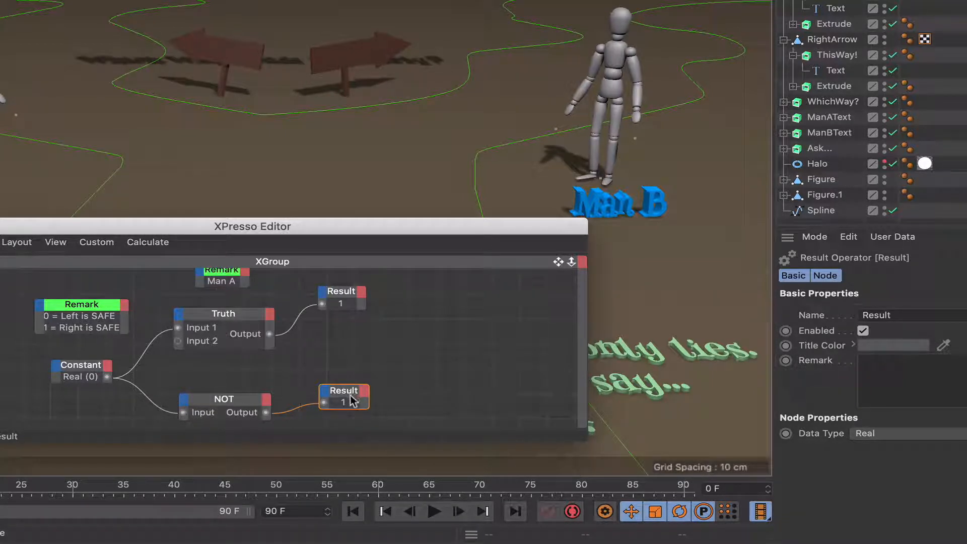
pyautogui.moveTo(352, 392); pyautogui.dragTo(355, 389)
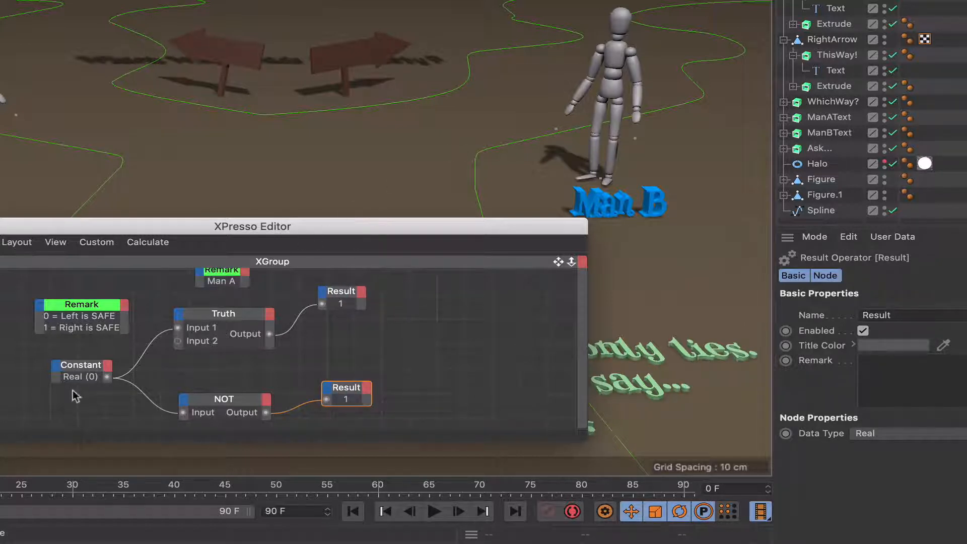
# - Set the Constant node's value to -1
pyautogui.click(76, 376)
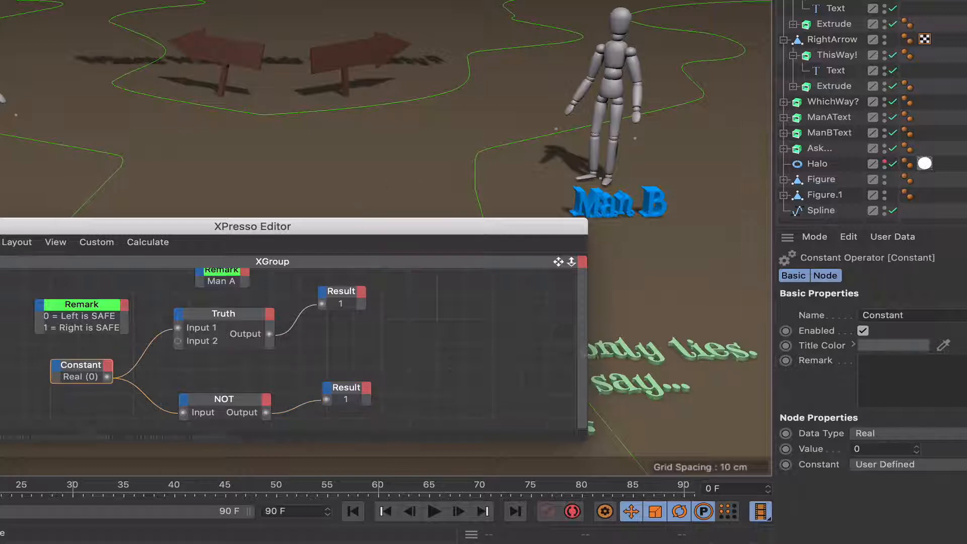
pyautogui.click(917, 451)
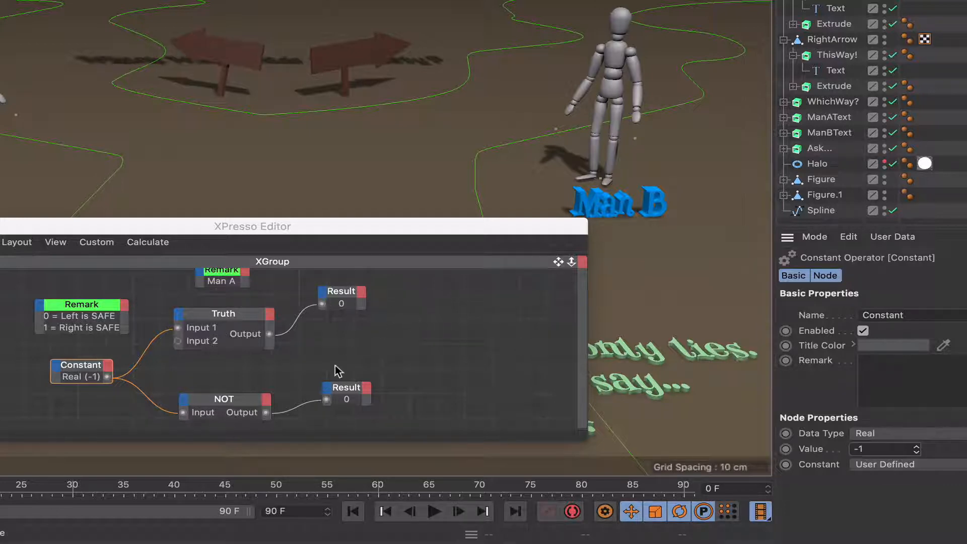
# - Lower the second Result node, duplicate the Man A remark above the NOT node, and change the copy's text to "Man B"
pyautogui.moveTo(343, 389); pyautogui.dragTo(345, 423)
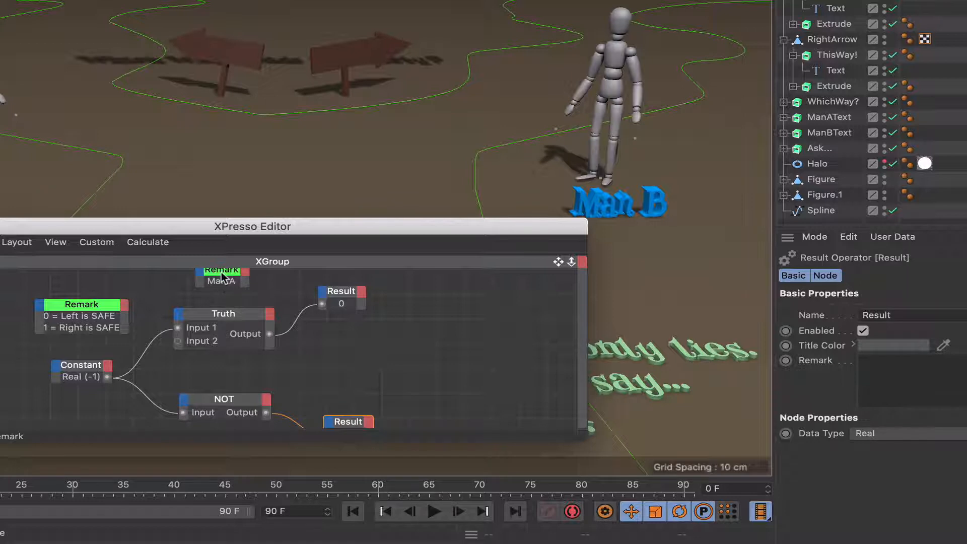
pyautogui.keyDown('ctrl'); pyautogui.moveTo(222, 276); pyautogui.dragTo(240, 372); pyautogui.keyUp('ctrl')
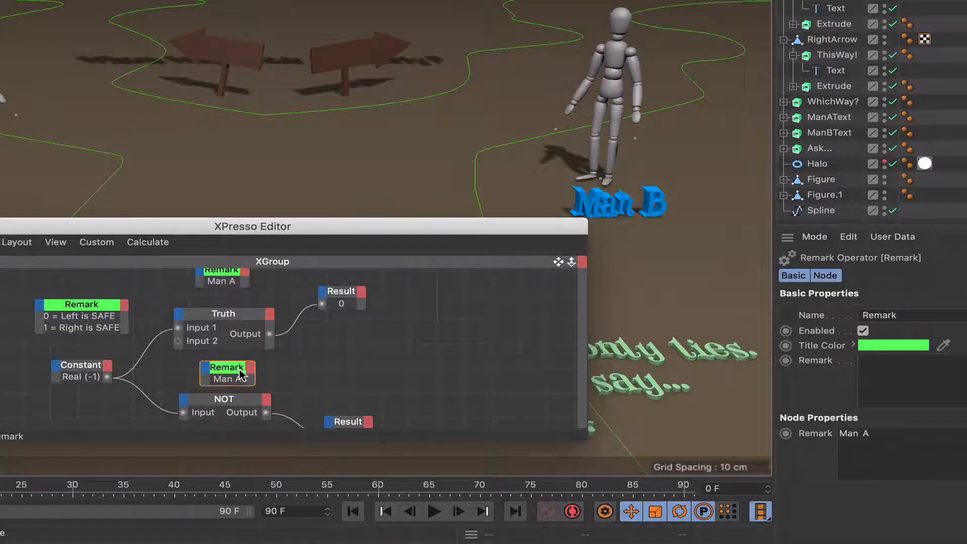
pyautogui.click(879, 434)
pyautogui.scroll(-1, 305, 411)
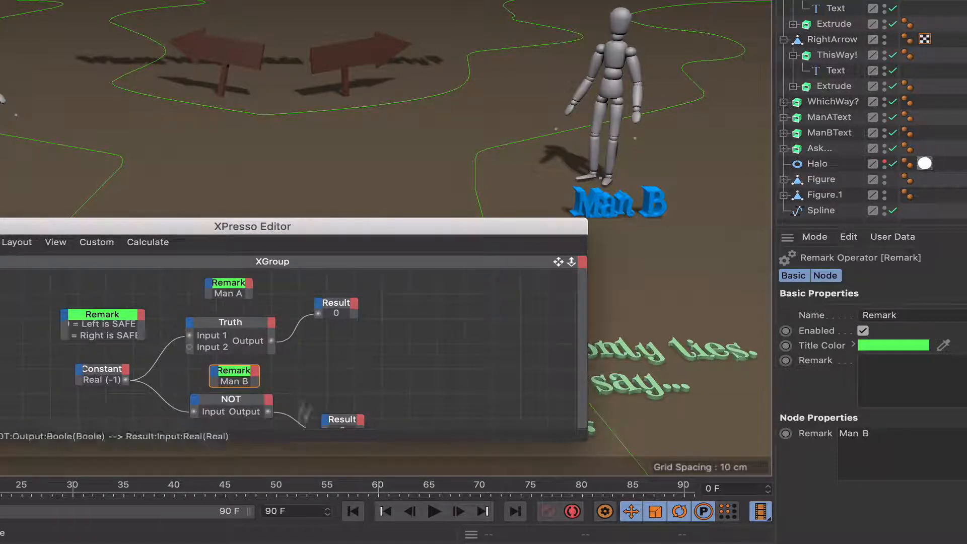
# - Rename the NOT node to "Lies" and move it slightly down, clear of the Man B remark
pyautogui.click(322, 376)
pyautogui.click(236, 396)
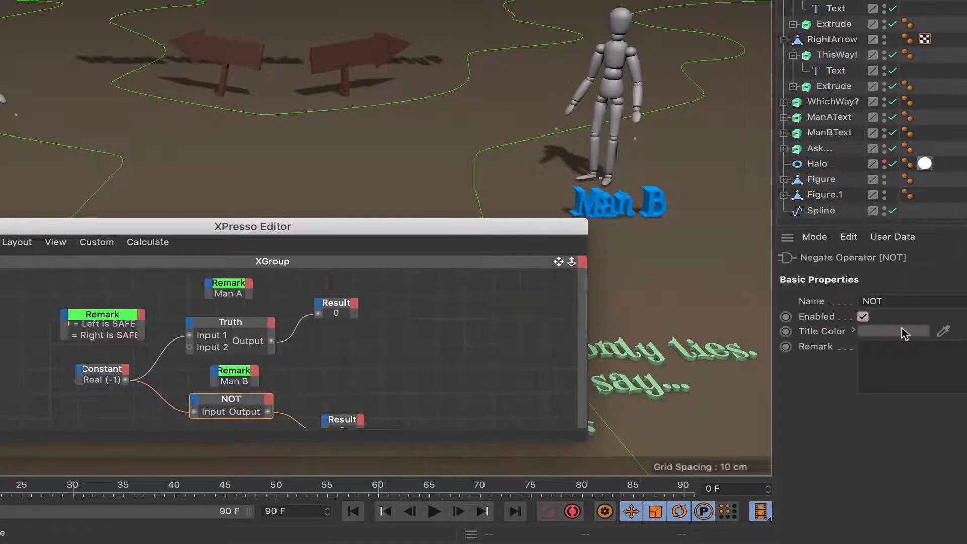
pyautogui.doubleClick(895, 301)
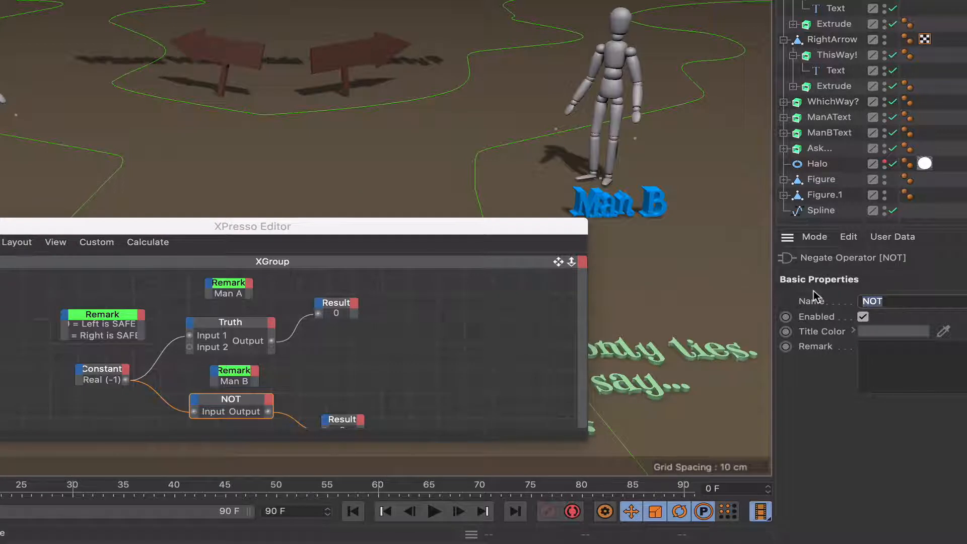
pyautogui.write('LIies')
pyautogui.press('Left')
pyautogui.press('Left')
pyautogui.press('Left')
pyautogui.press('BackSpace')
pyautogui.press('Return')
pyautogui.click(465, 336)
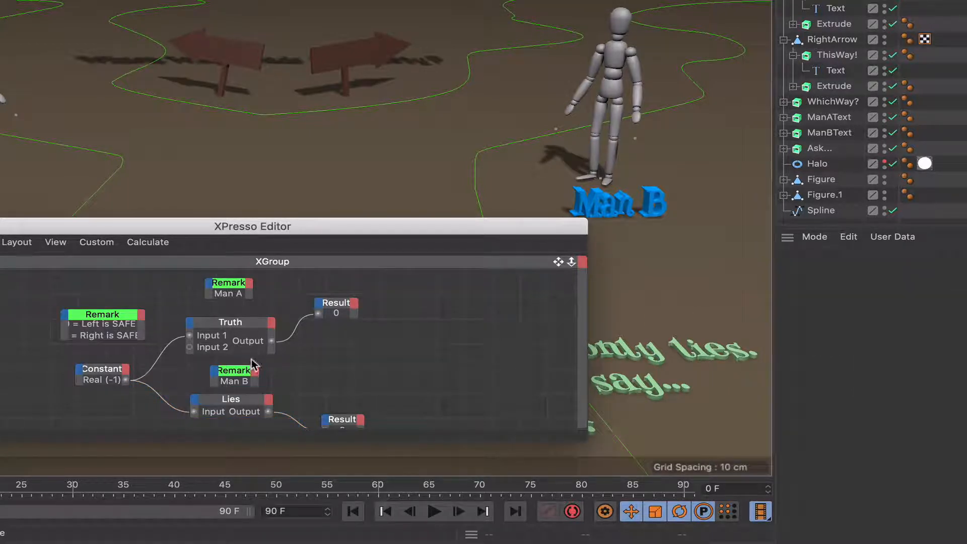
pyautogui.moveTo(252, 397); pyautogui.dragTo(252, 402)
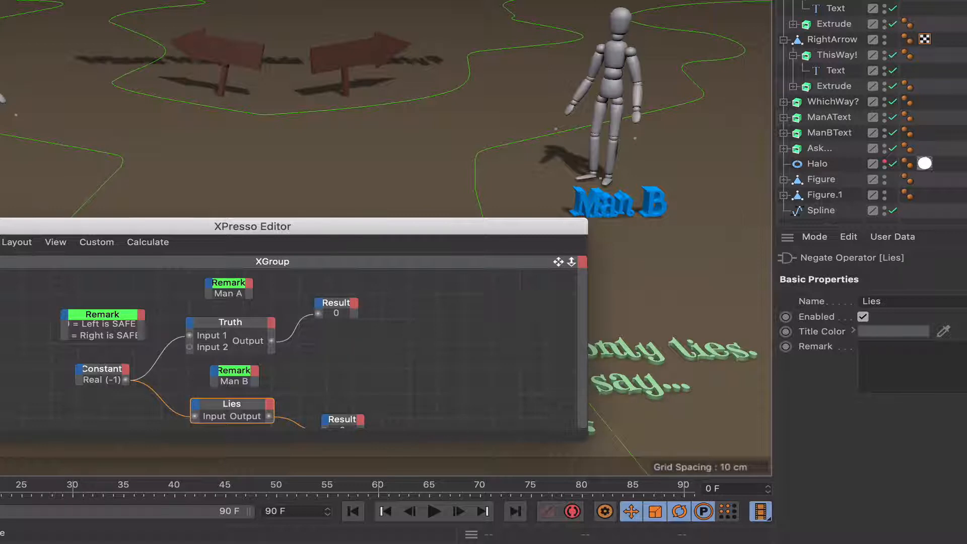
# - Add a Boole node between the two Result nodes
pyautogui.moveTo(558, 263); pyautogui.dragTo(560, 246)
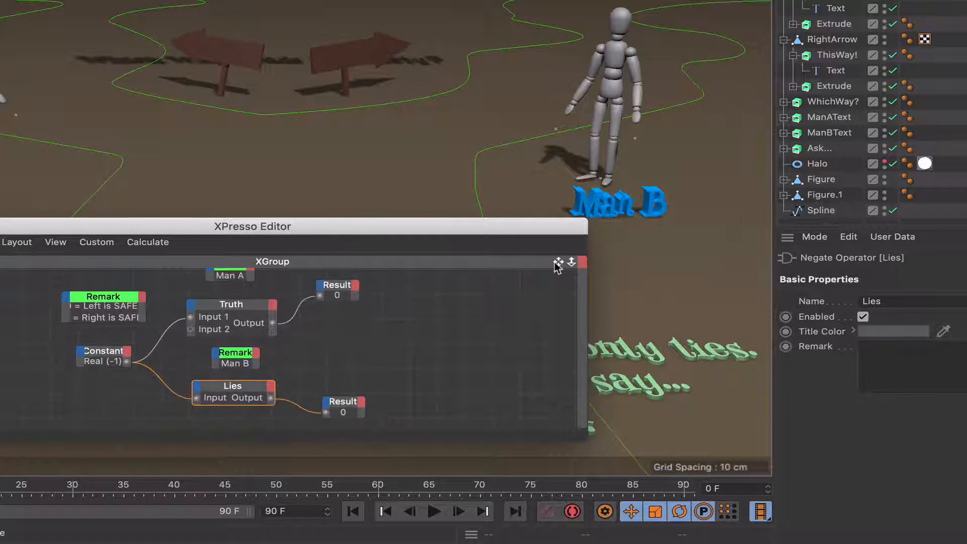
pyautogui.rightClick(358, 342)
pyautogui.moveTo(388, 346)
pyautogui.moveTo(507, 347)
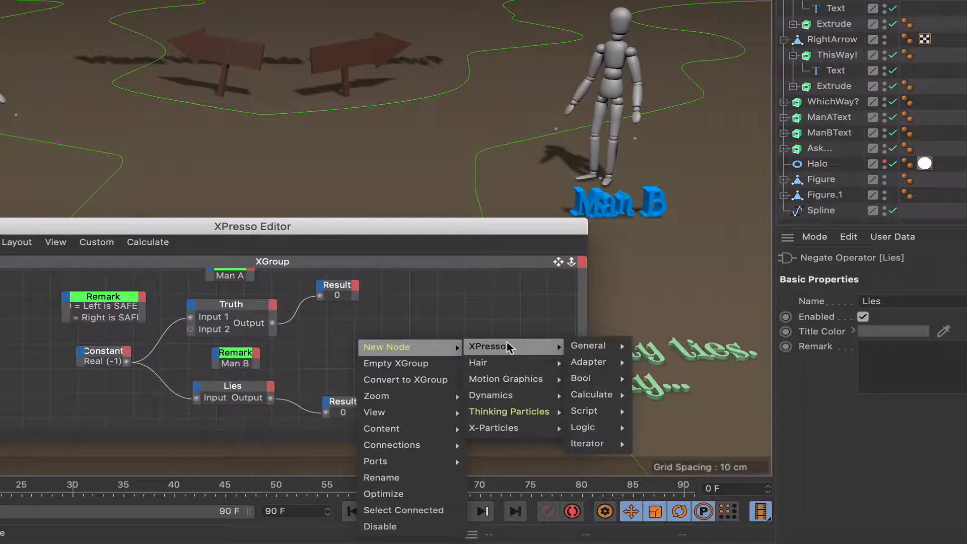
pyautogui.moveTo(580, 346)
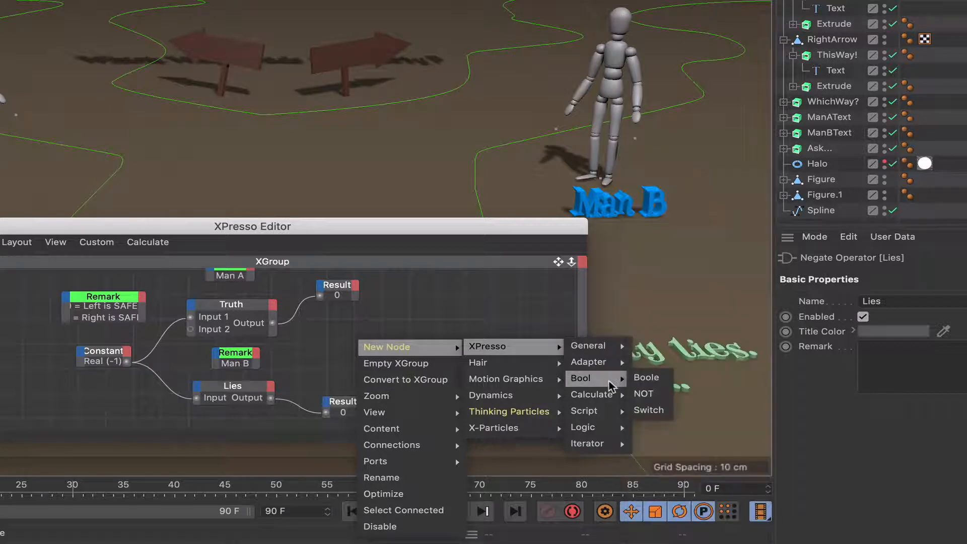
pyautogui.click(647, 378)
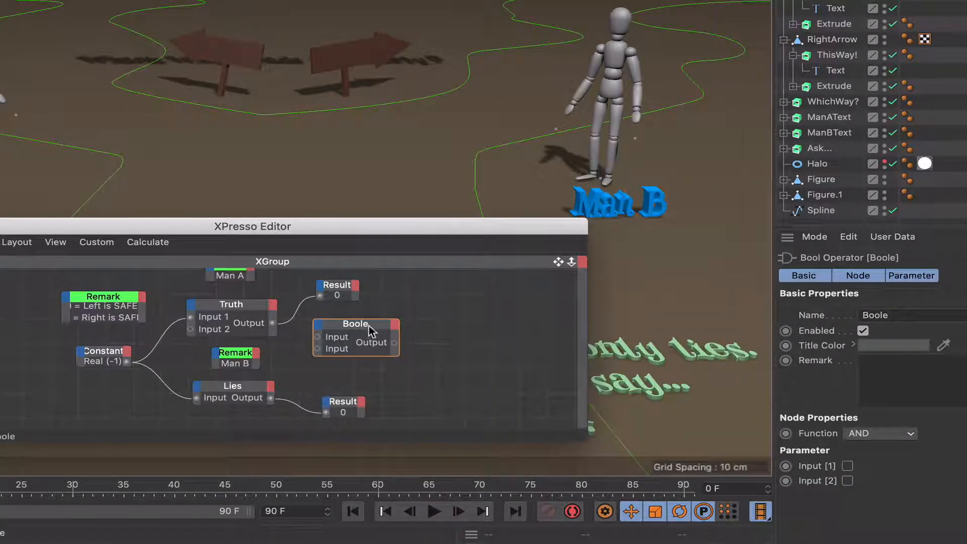
pyautogui.moveTo(369, 326); pyautogui.dragTo(370, 337)
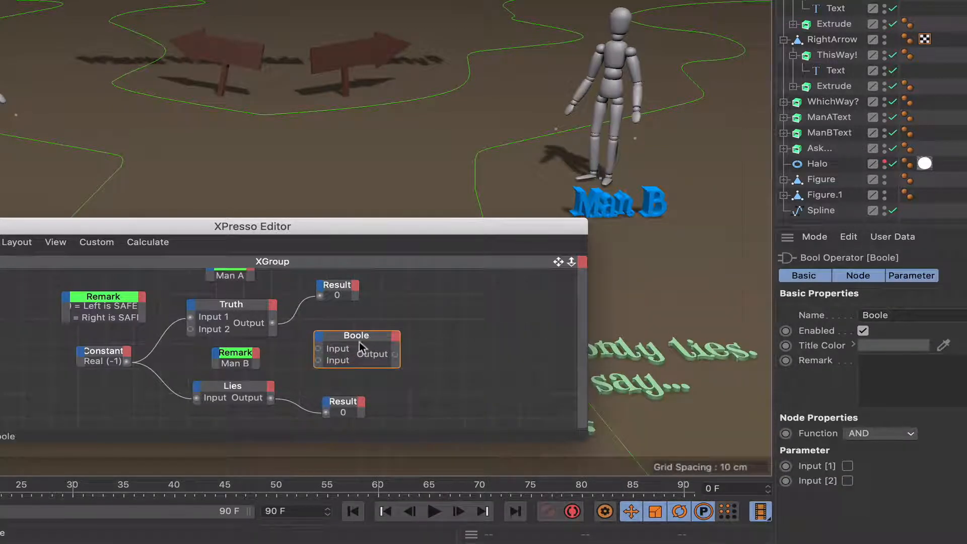
# - Connect the Truth and Lies outputs to the Boole node's two inputs, and Boole's Output to a duplicated Result node
pyautogui.click(275, 323)
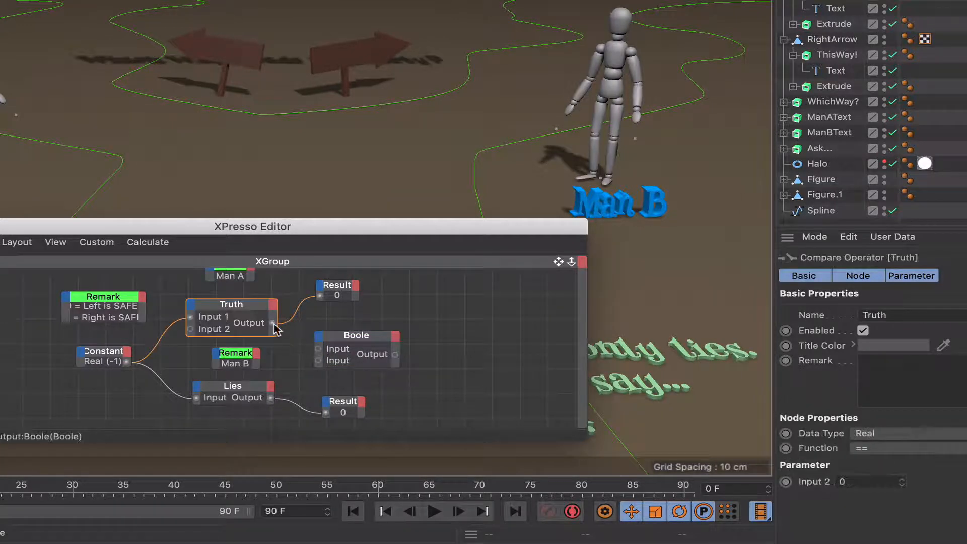
pyautogui.moveTo(275, 325); pyautogui.dragTo(318, 360)
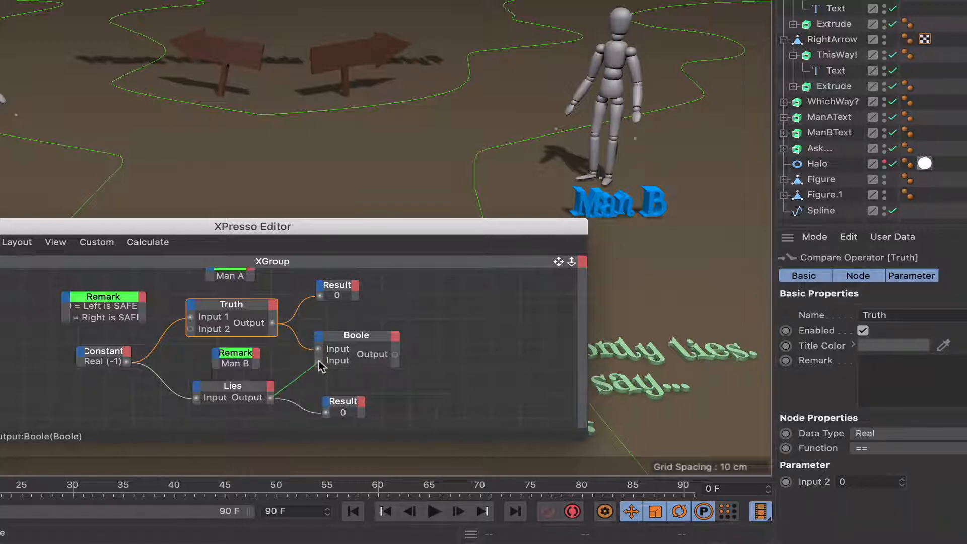
pyautogui.keyDown('ctrl'); pyautogui.moveTo(336, 288); pyautogui.dragTo(496, 311); pyautogui.keyUp('ctrl')
pyautogui.moveTo(396, 355); pyautogui.dragTo(461, 318)
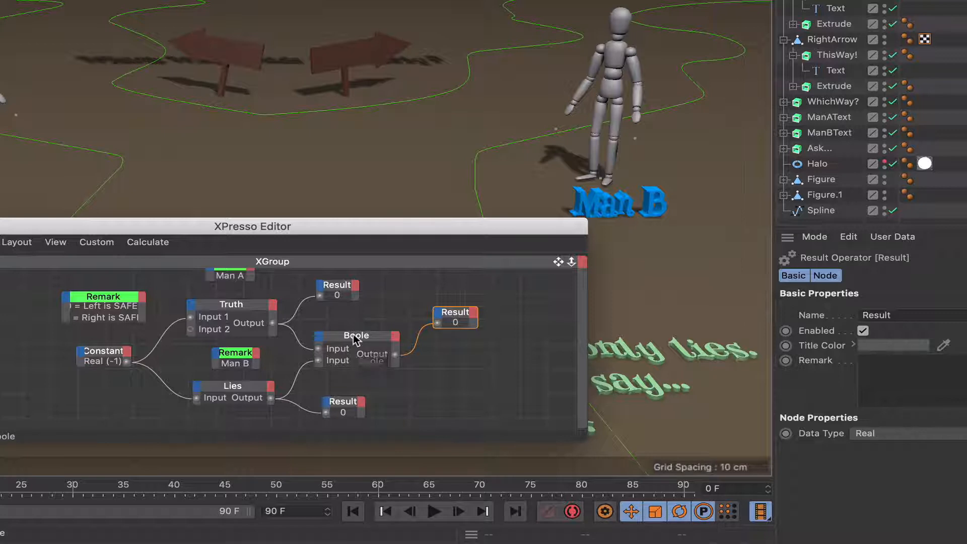
# - Set the Boole node's function to NAND
pyautogui.click(352, 334)
pyautogui.click(886, 437)
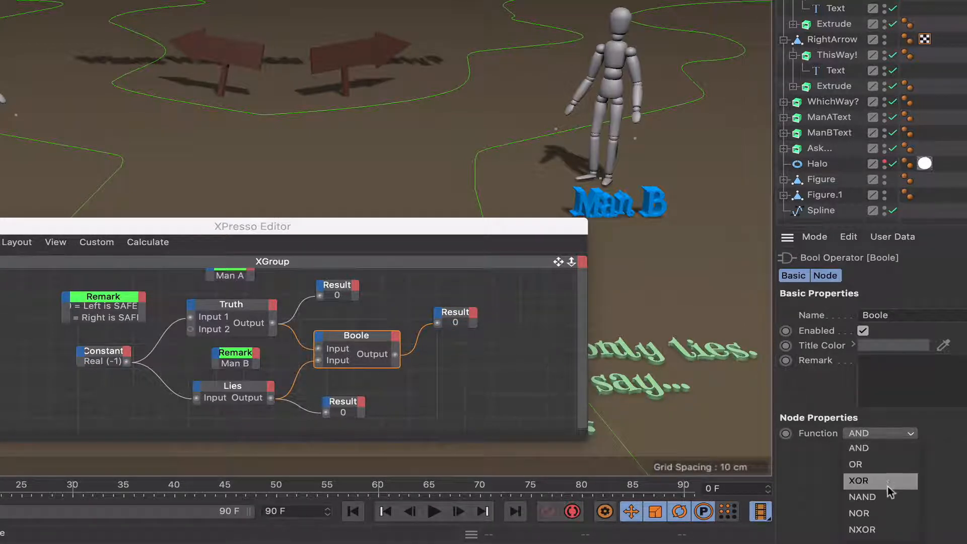
pyautogui.click(865, 496)
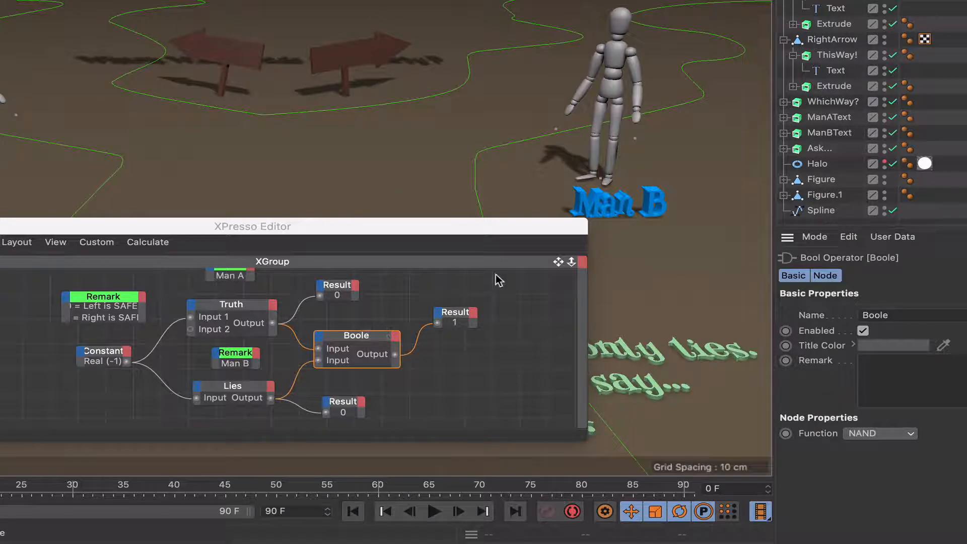
# - Set the Constant node's value to 0
pyautogui.click(107, 353)
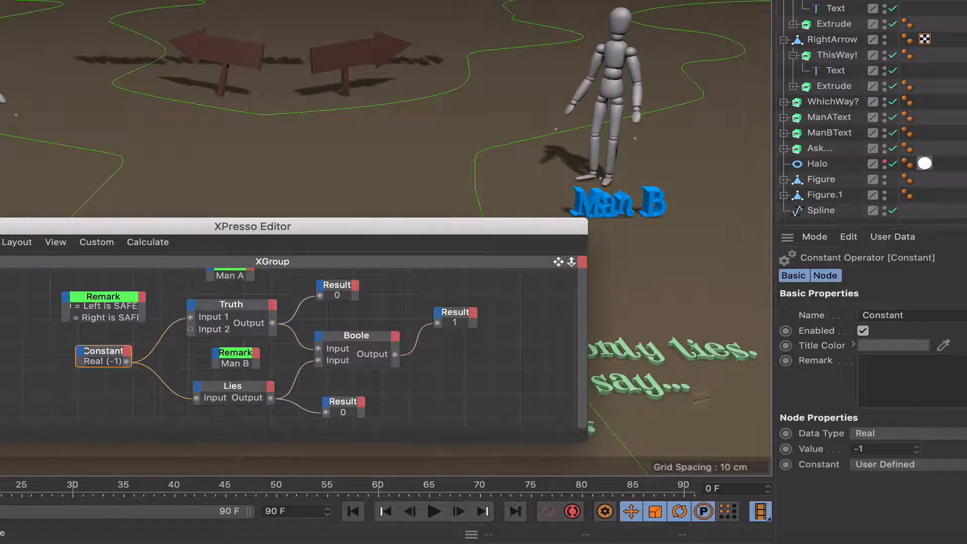
pyautogui.click(917, 447)
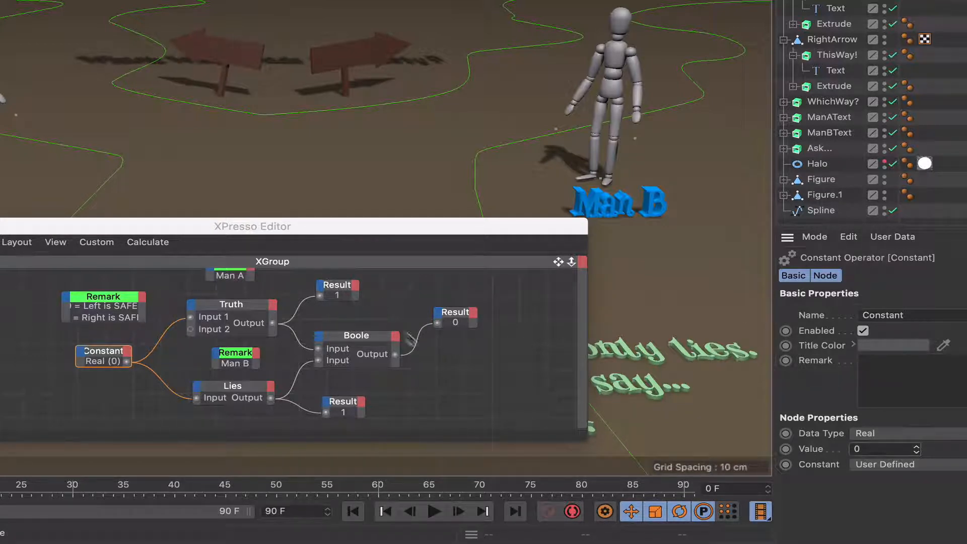
# - Try the AND function on the Boole node and return it to NAND
pyautogui.click(373, 337)
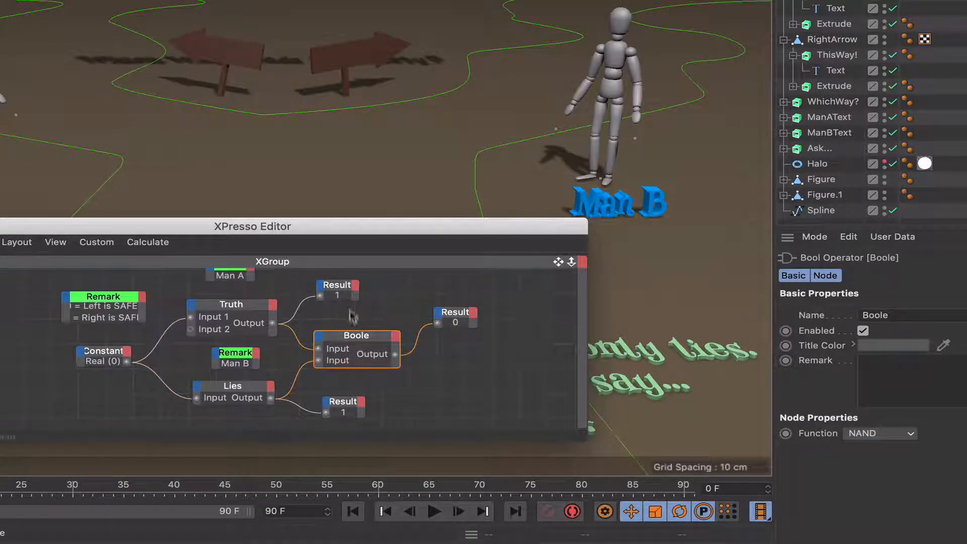
pyautogui.click(865, 434)
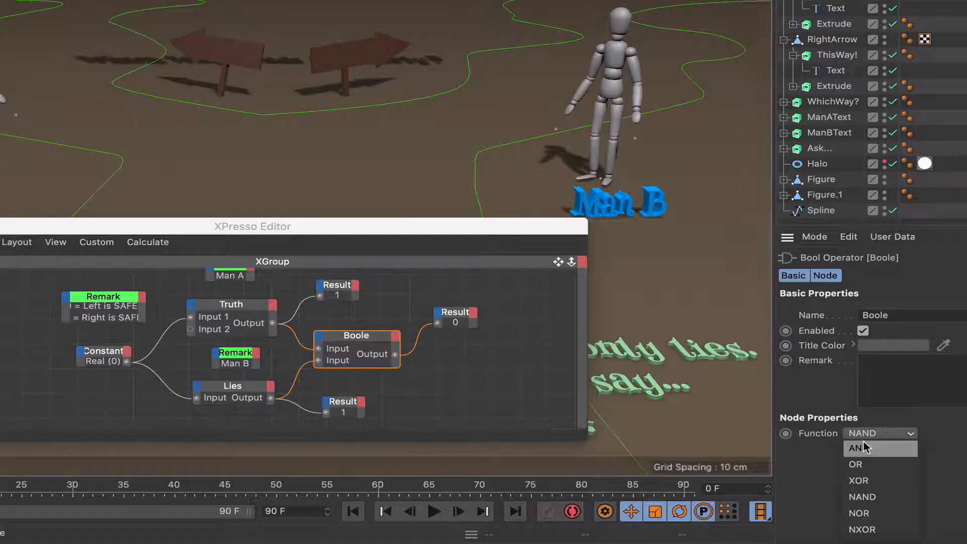
pyautogui.click(857, 446)
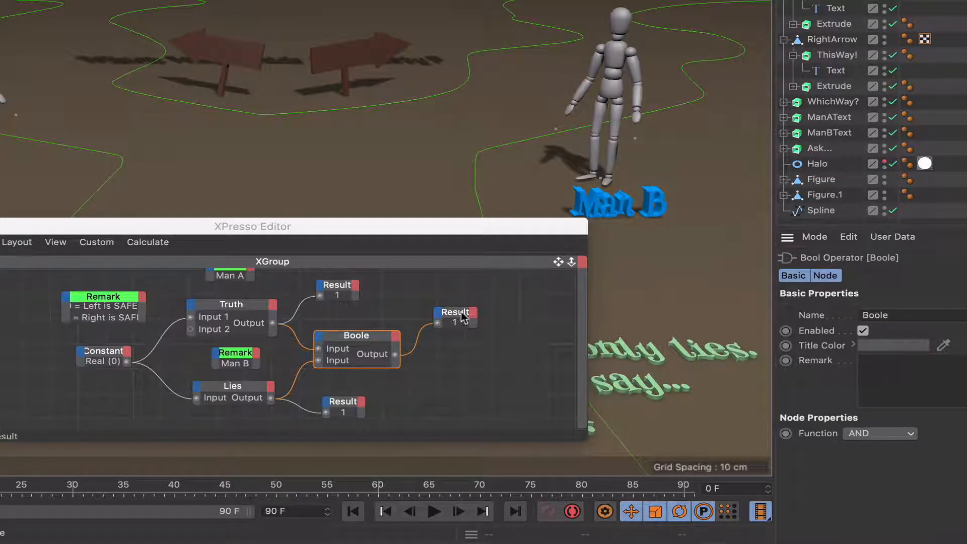
pyautogui.click(902, 434)
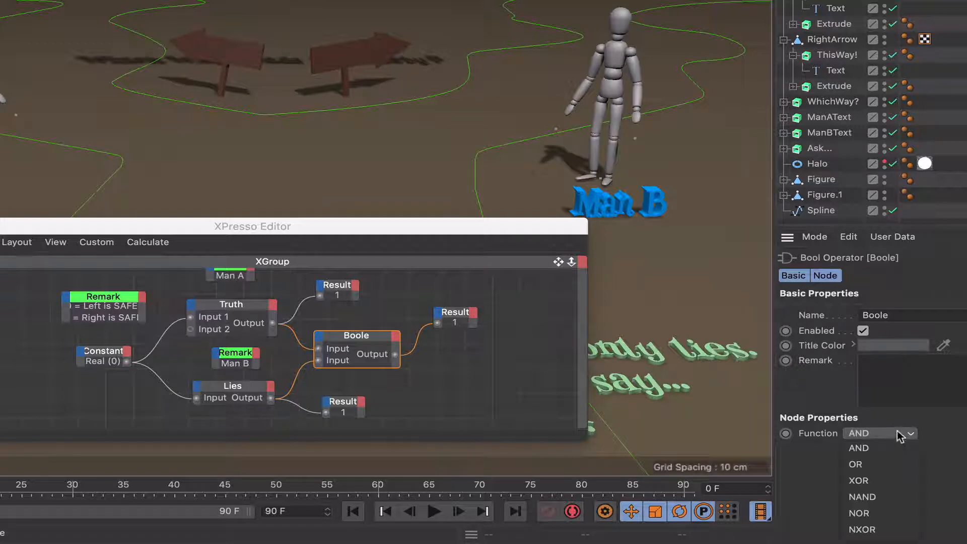
pyautogui.click(898, 504)
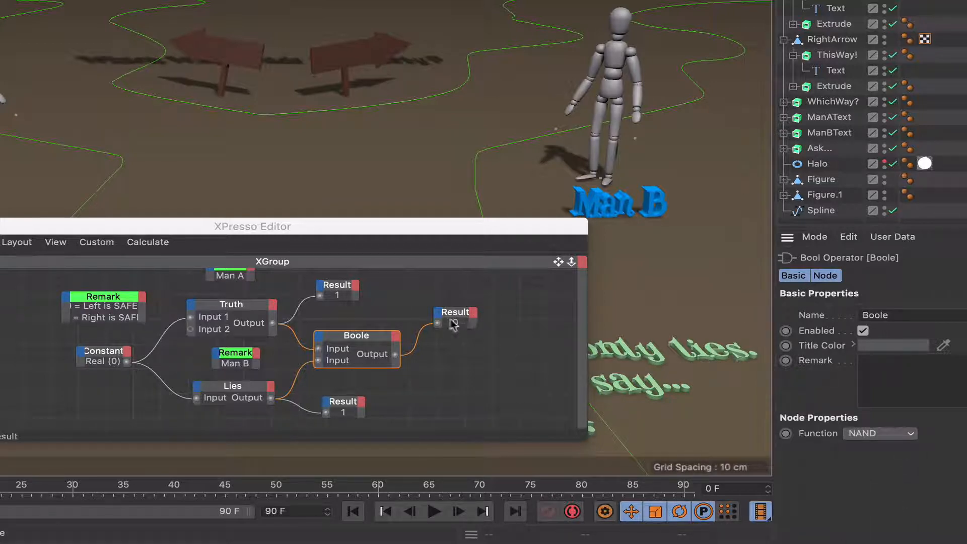
pyautogui.click(395, 359)
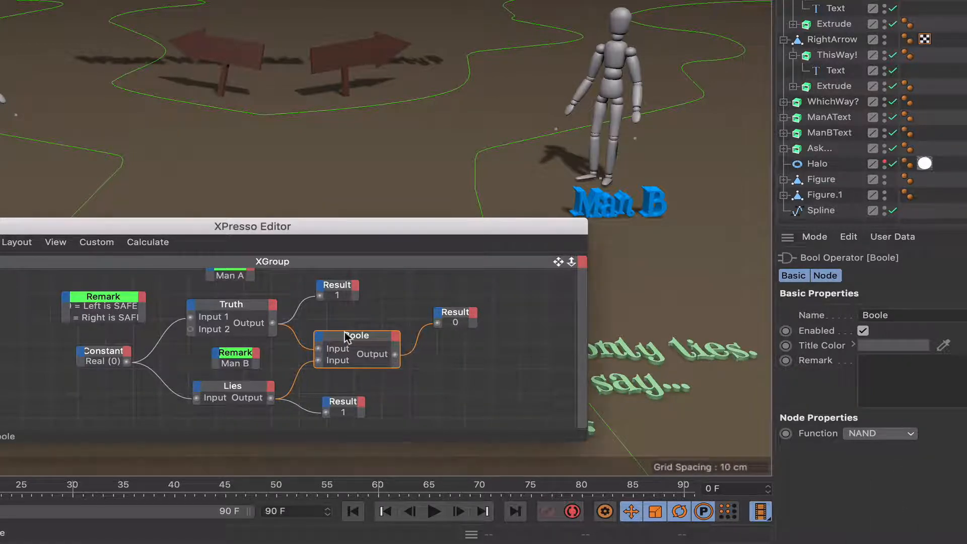
# - Enlarge the XPresso Editor window and set the Constant node's value to 1
pyautogui.click(486, 295)
pyautogui.moveTo(559, 263); pyautogui.dragTo(539, 276)
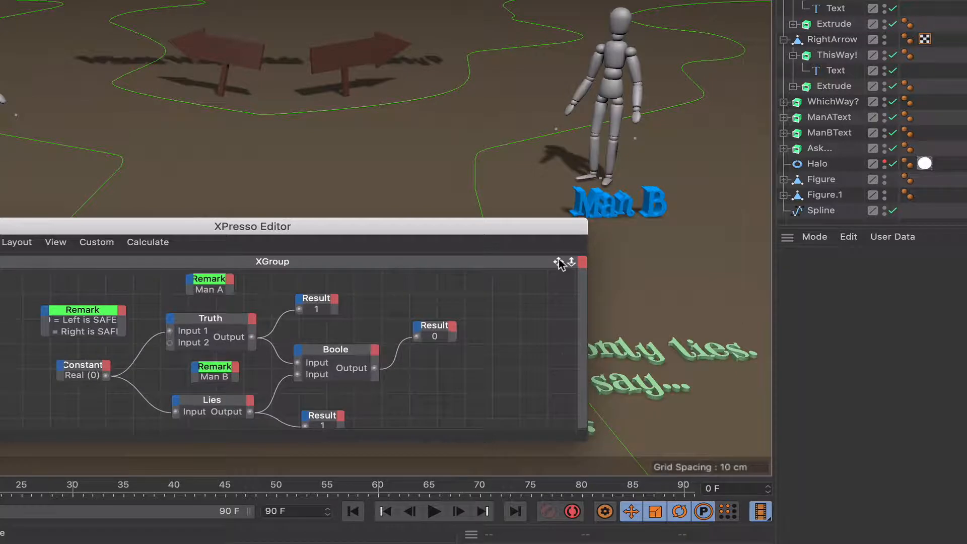
pyautogui.moveTo(585, 437); pyautogui.dragTo(664, 505)
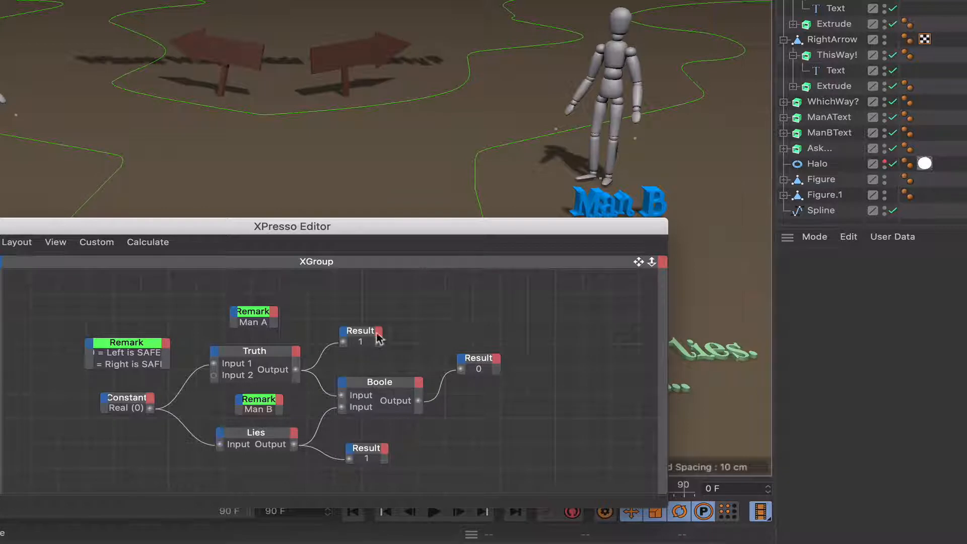
pyautogui.click(150, 401)
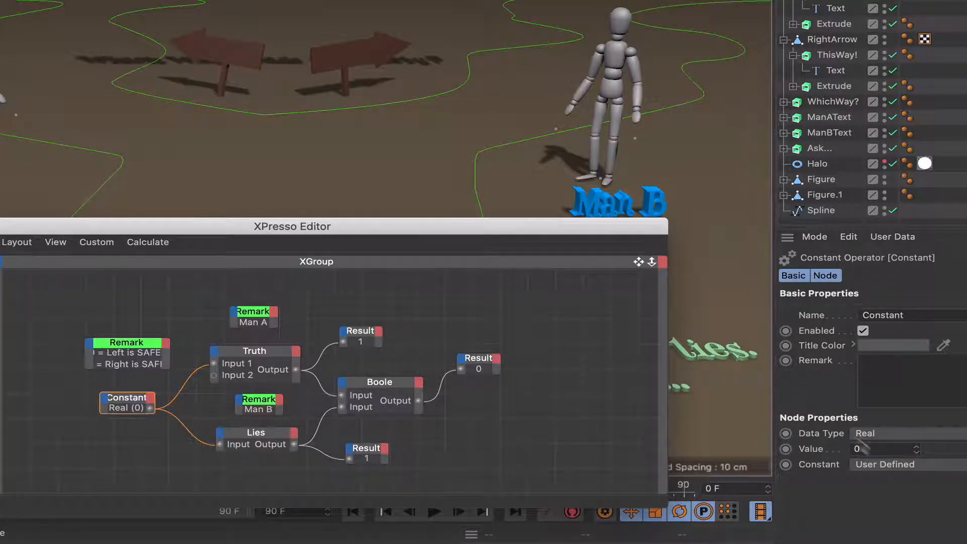
pyautogui.click(916, 447)
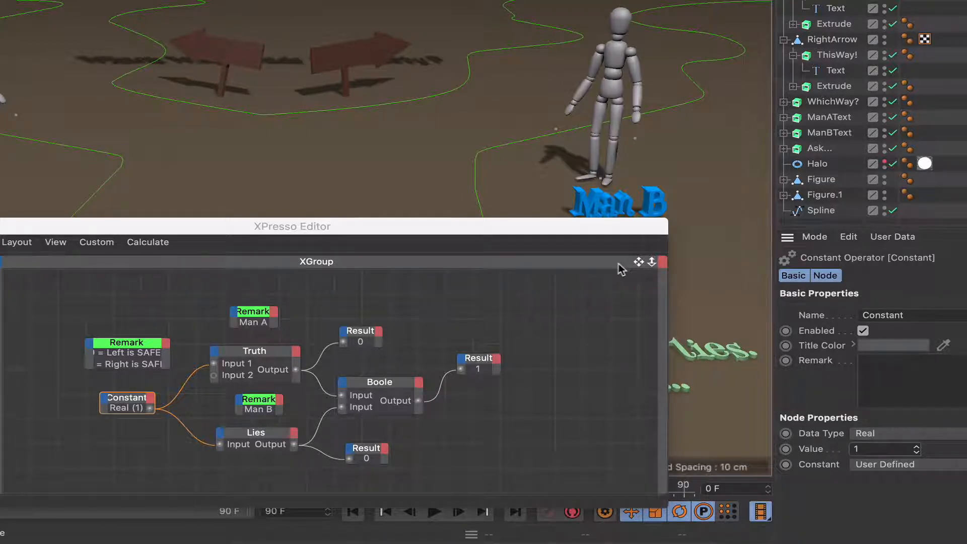
# - Rename the Boole node to "Us"
pyautogui.moveTo(639, 261); pyautogui.dragTo(513, 276)
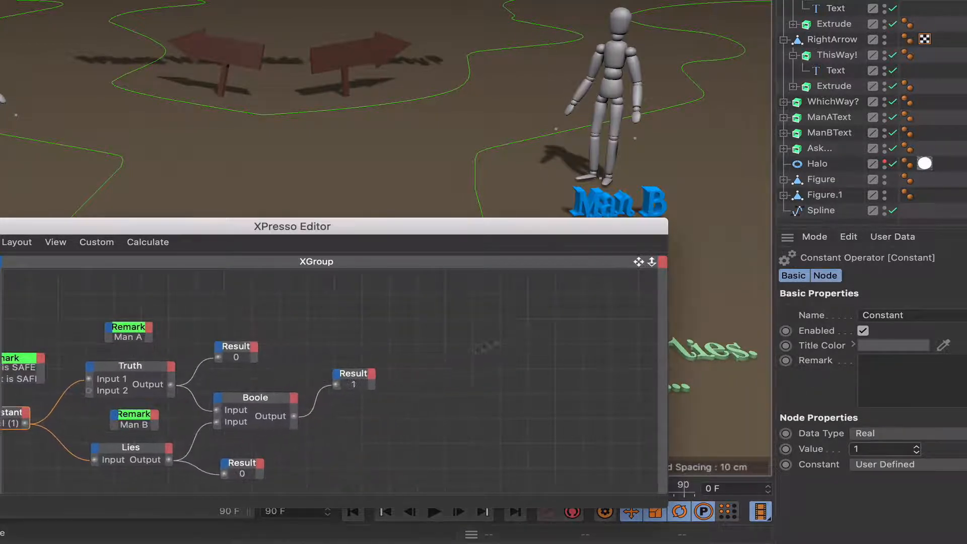
pyautogui.click(255, 397)
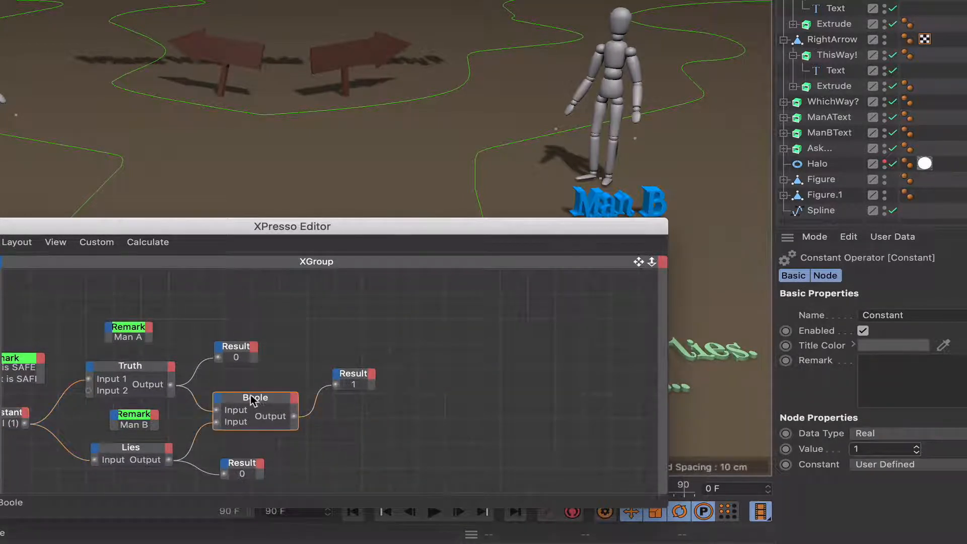
pyautogui.click(875, 315)
pyautogui.write('Us')
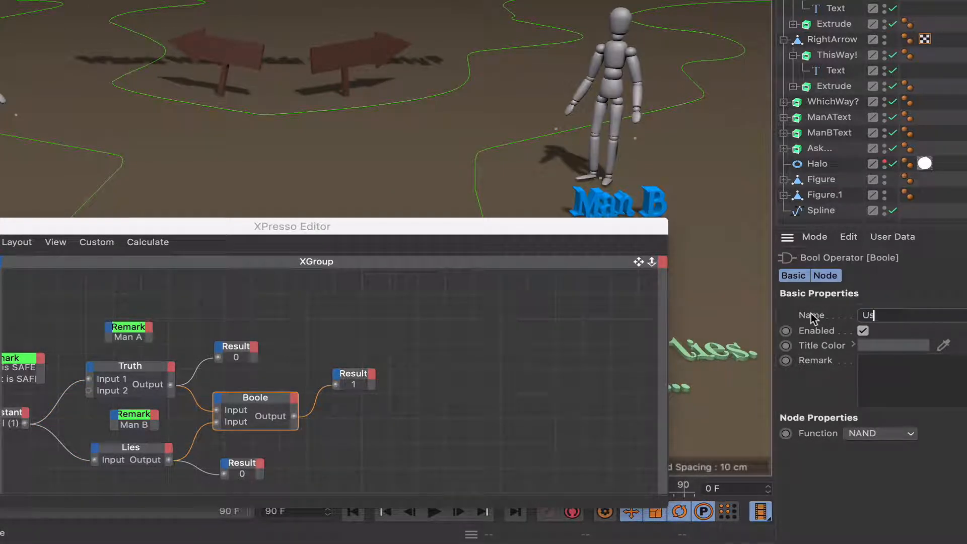
pyautogui.press('Return')
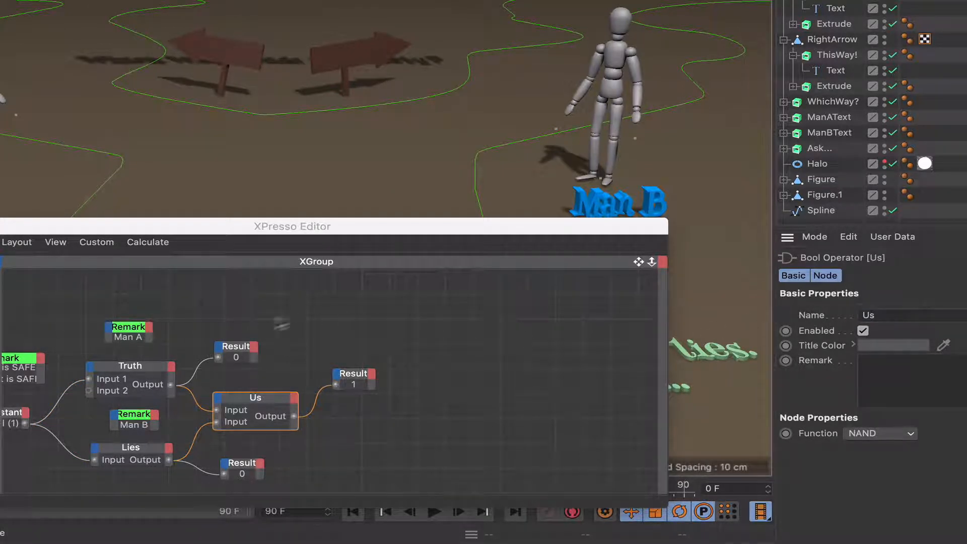
# - Place a copy of the Man A remark above the Us node, reading "Get both answers and do the opposite", and space the Result nodes around it
pyautogui.moveTo(242, 351); pyautogui.dragTo(242, 335)
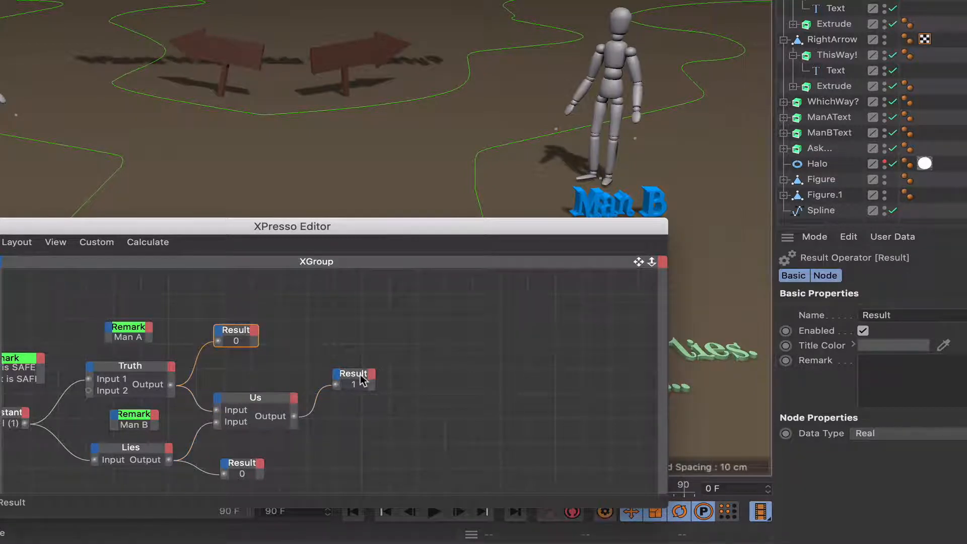
pyautogui.moveTo(362, 380); pyautogui.dragTo(365, 412)
pyautogui.moveTo(127, 336); pyautogui.dragTo(382, 364)
pyautogui.moveTo(882, 436); pyautogui.dragTo(775, 434)
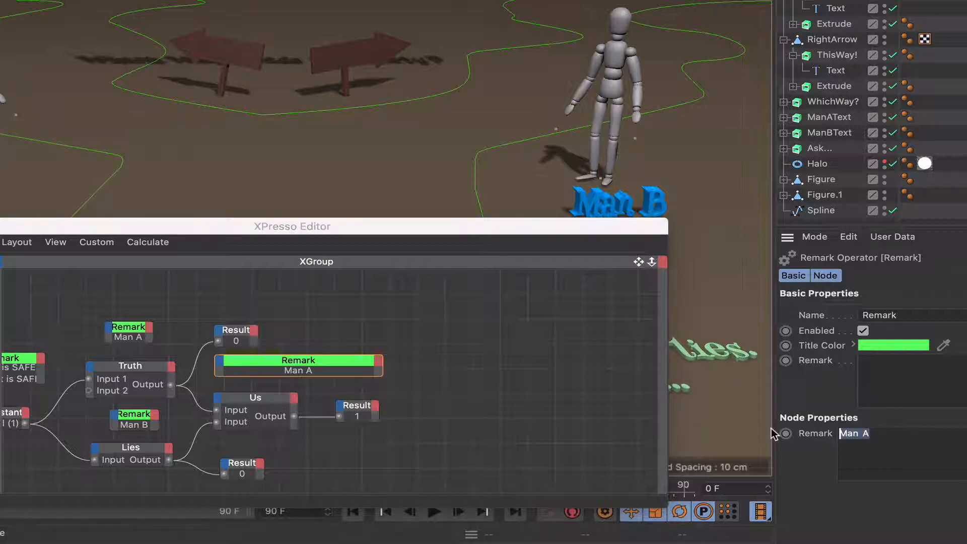
pyautogui.write('Get both answers')
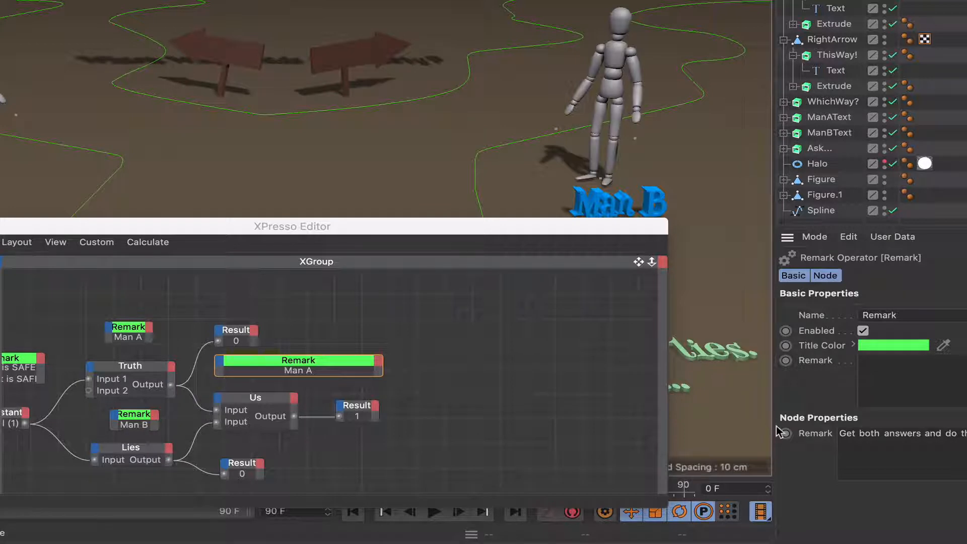
pyautogui.click(565, 387)
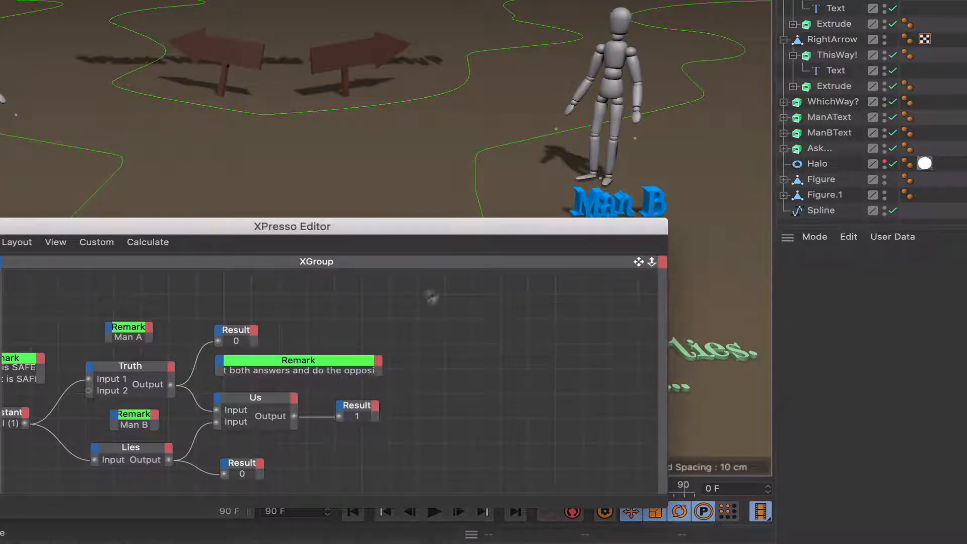
pyautogui.click(354, 370)
pyautogui.moveTo(352, 365); pyautogui.dragTo(355, 365)
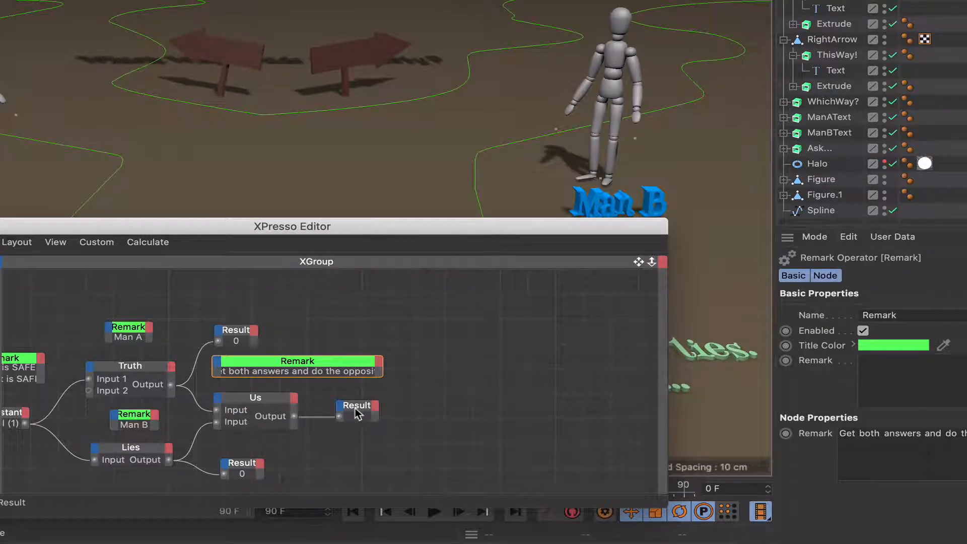
pyautogui.moveTo(357, 411); pyautogui.dragTo(361, 448)
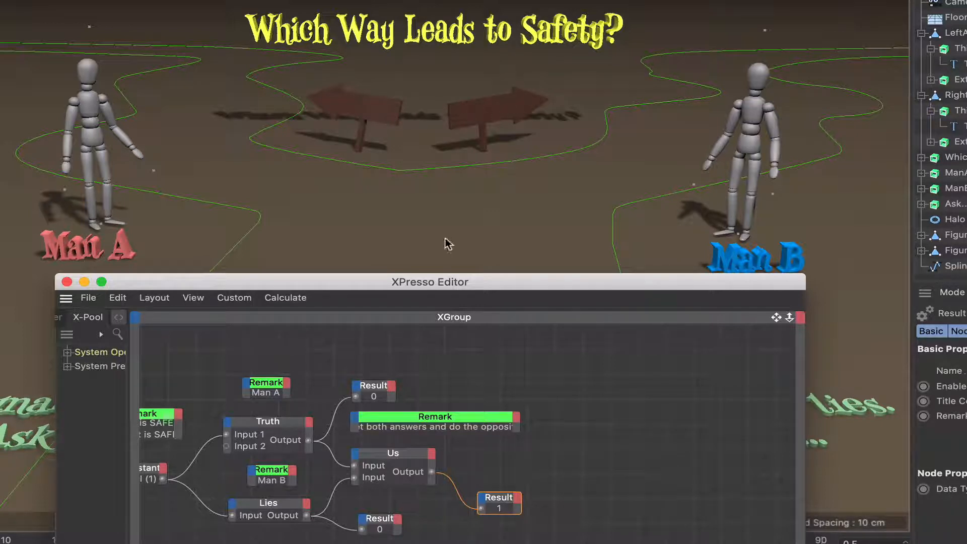
# - Move the XPresso Editor window higher and add a Condition node in the empty area beyond the final Result node
pyautogui.moveTo(461, 285); pyautogui.dragTo(456, 182)
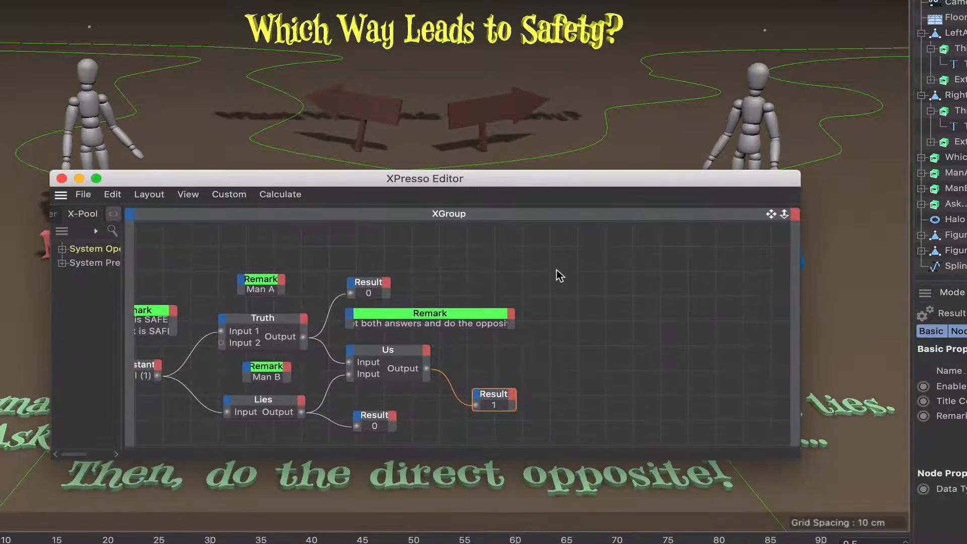
pyautogui.rightClick(556, 311)
pyautogui.moveTo(605, 316)
pyautogui.moveTo(705, 316)
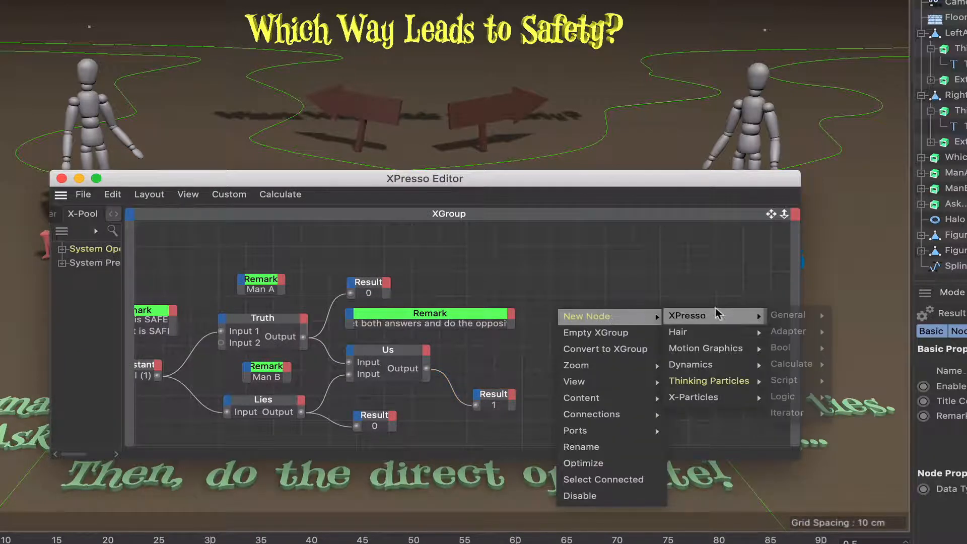
pyautogui.moveTo(778, 315)
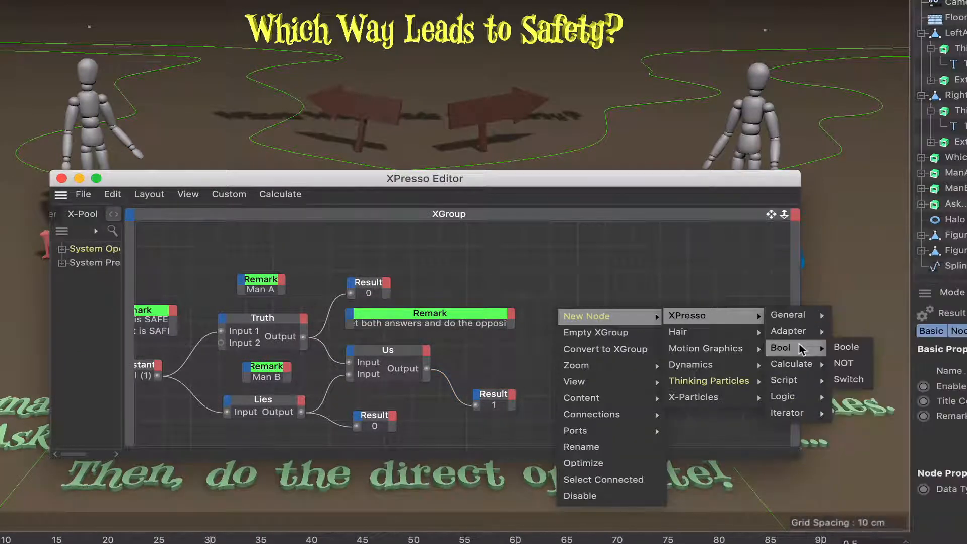
pyautogui.moveTo(786, 397)
pyautogui.click(856, 410)
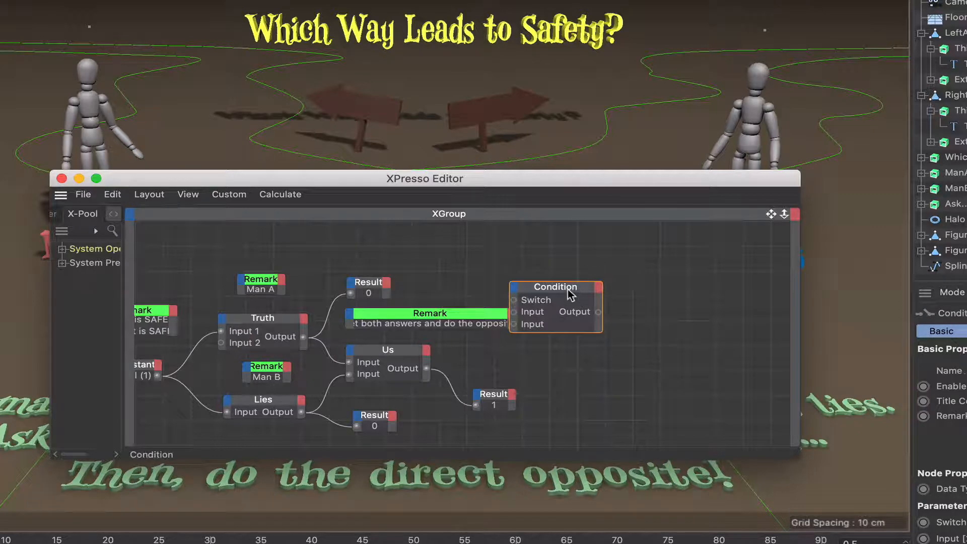
pyautogui.moveTo(568, 287); pyautogui.dragTo(671, 260)
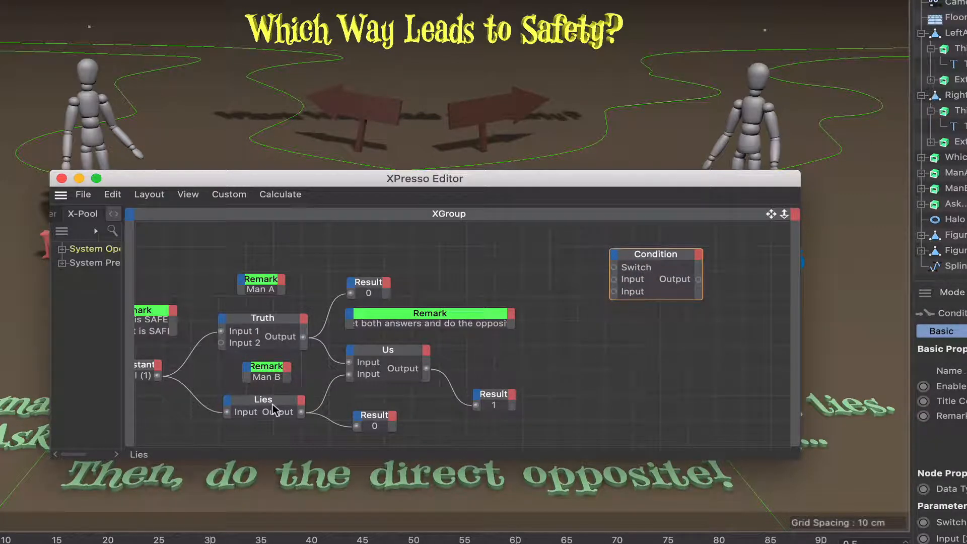
# - Add a NOT node just before the Condition node and connect the Us node's Output to its Input
pyautogui.rightClick(491, 277)
pyautogui.moveTo(564, 292)
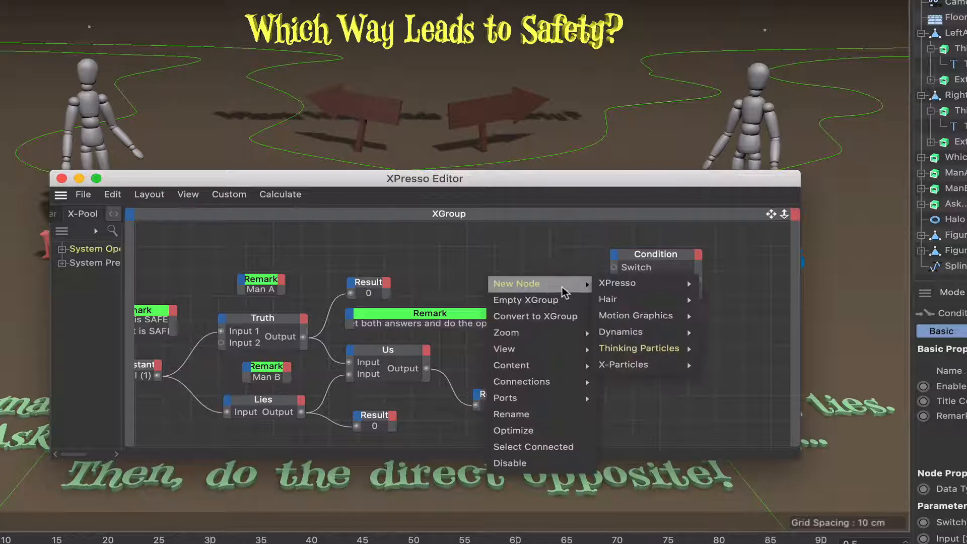
pyautogui.moveTo(618, 283)
pyautogui.moveTo(715, 315)
pyautogui.click(780, 331)
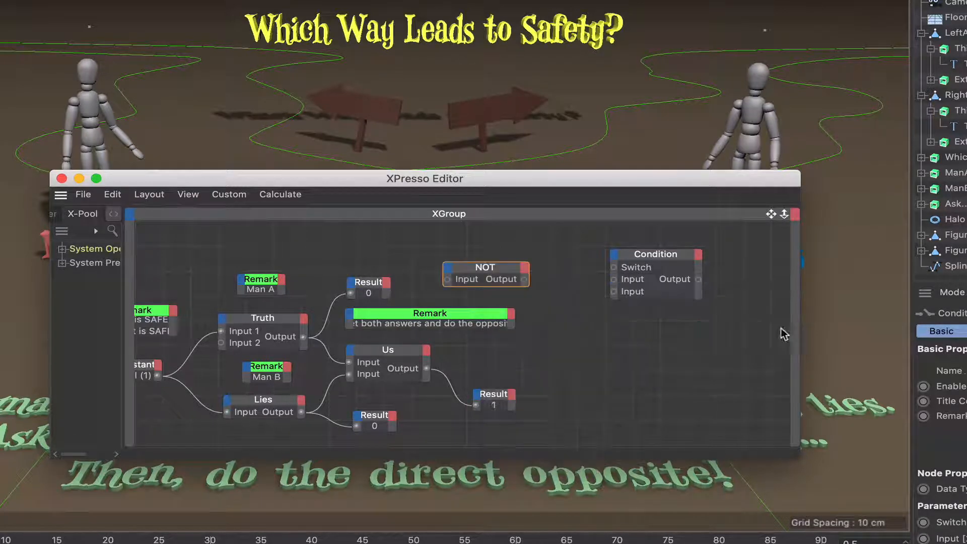
pyautogui.moveTo(498, 268); pyautogui.dragTo(568, 264)
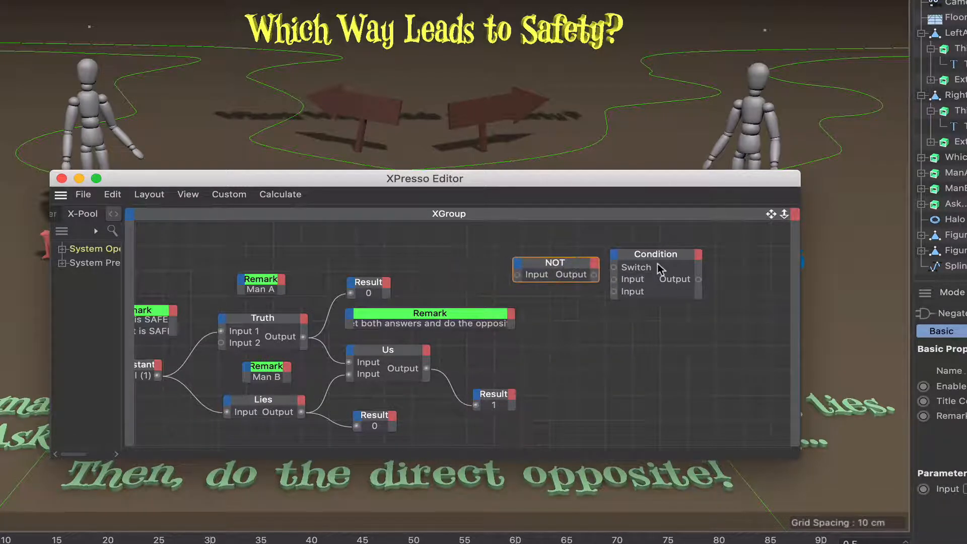
pyautogui.moveTo(660, 270); pyautogui.dragTo(715, 255)
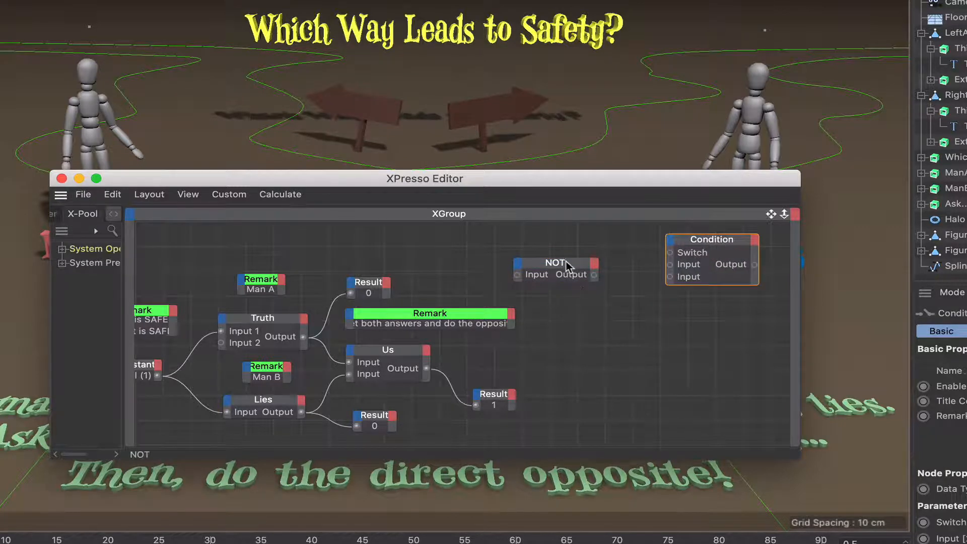
pyautogui.moveTo(568, 266); pyautogui.dragTo(599, 260)
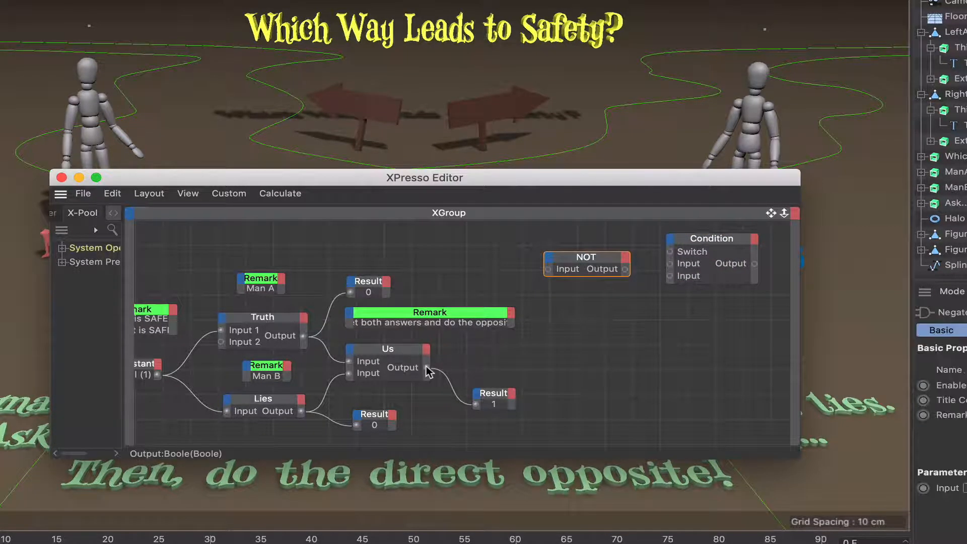
pyautogui.moveTo(427, 372); pyautogui.dragTo(548, 269)
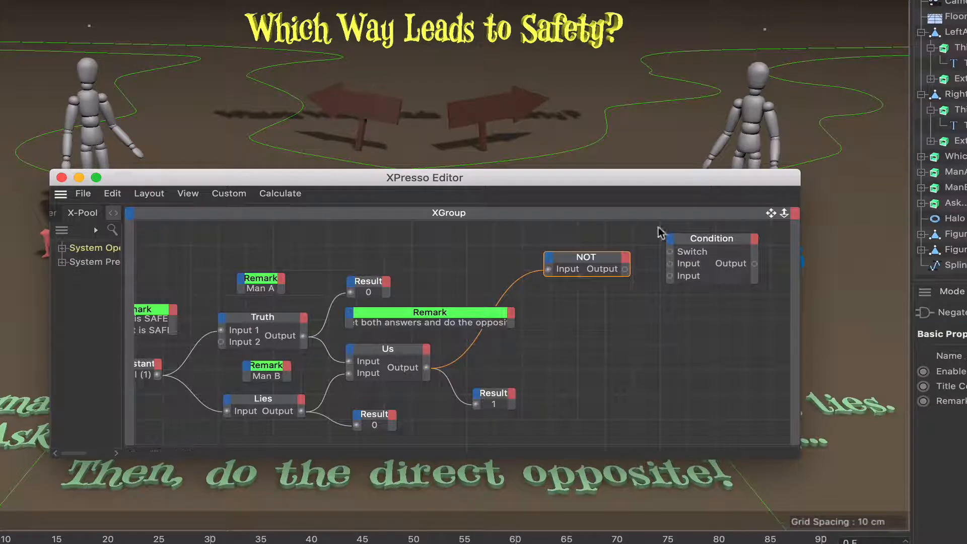
# - Add the Text object under LeftArrow's ThisWay! to the XPresso graph, placing its node beyond the Condition node
pyautogui.click(693, 239)
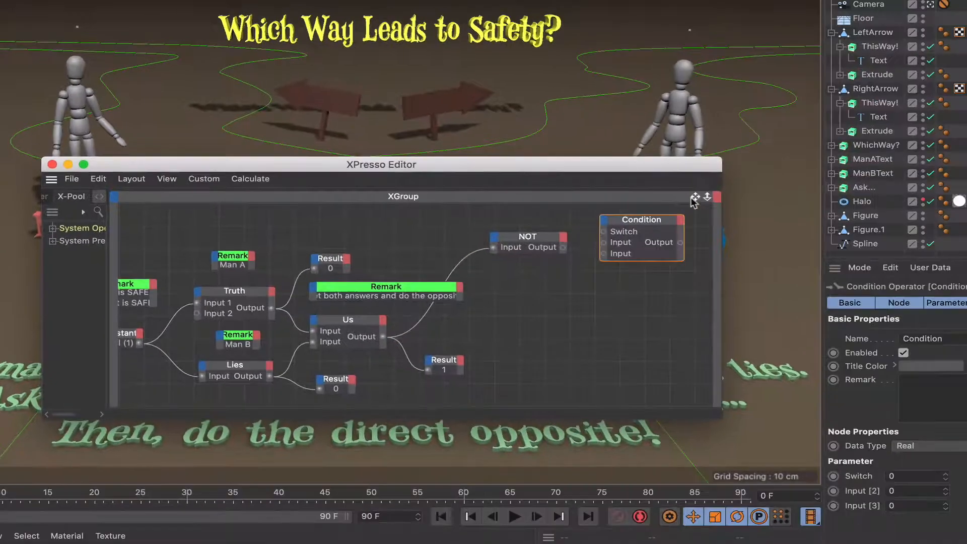
pyautogui.moveTo(765, 212); pyautogui.dragTo(561, 236)
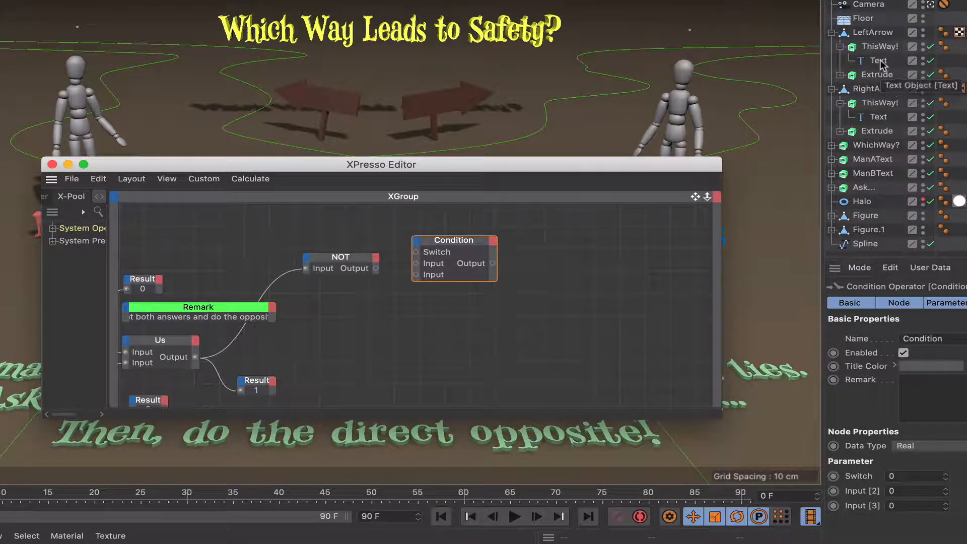
pyautogui.moveTo(878, 62); pyautogui.dragTo(654, 202)
pyautogui.moveTo(582, 273); pyautogui.dragTo(583, 269)
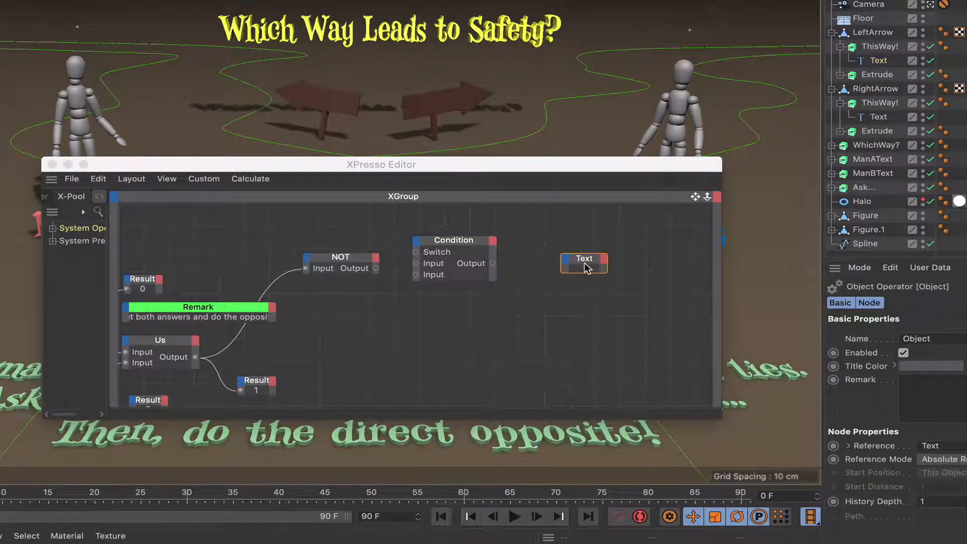
# - Set the Condition node's data type to String, with Input [2] as "Danger!" and Input [3] as "Safety!"
pyautogui.click(456, 242)
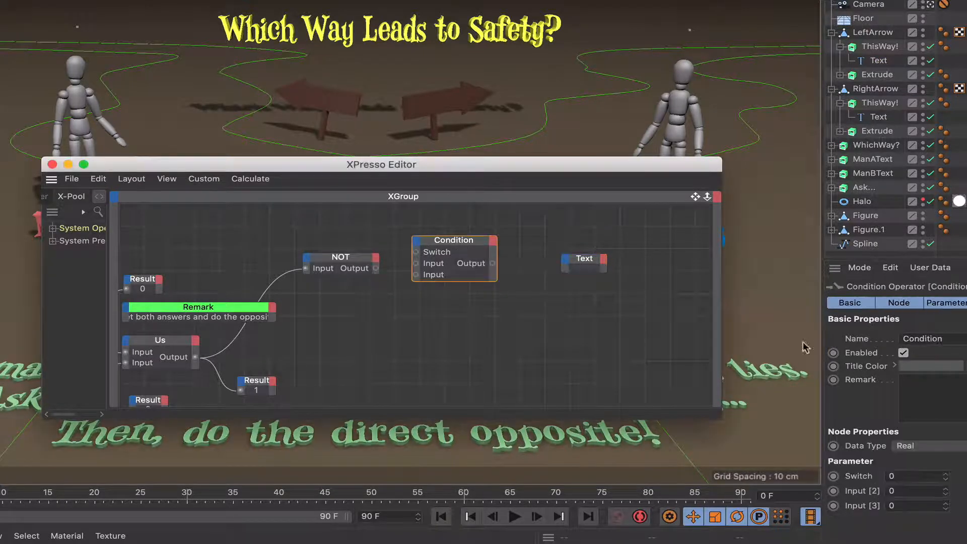
pyautogui.click(928, 447)
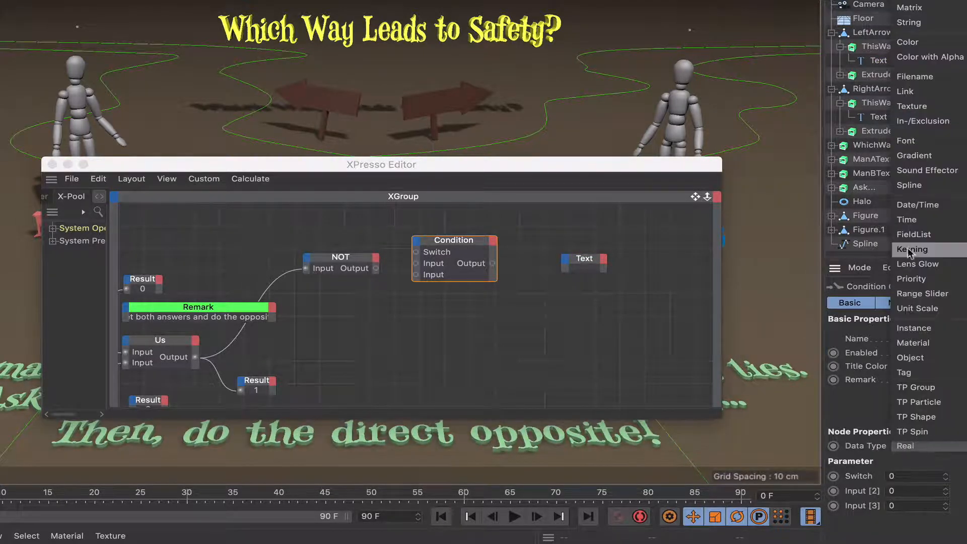
pyautogui.click(902, 23)
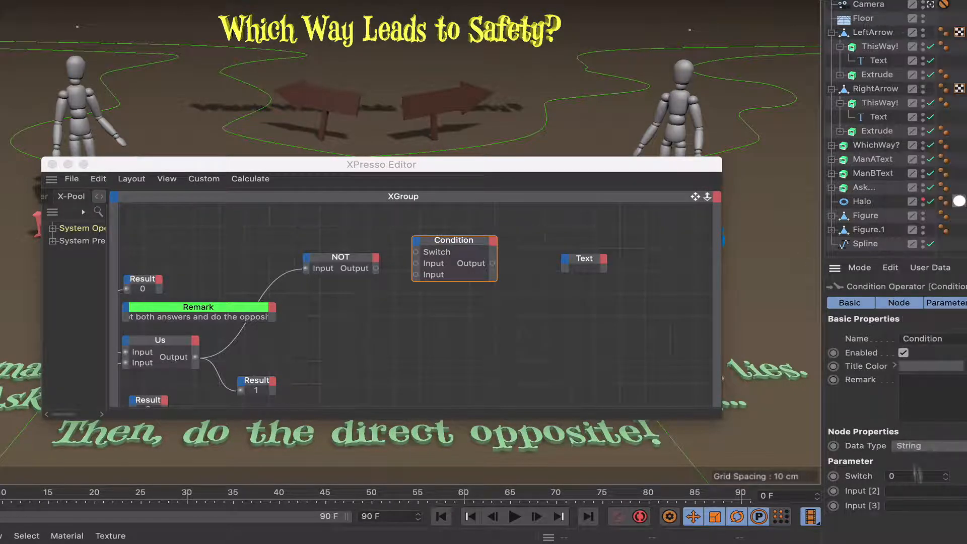
pyautogui.click(918, 490)
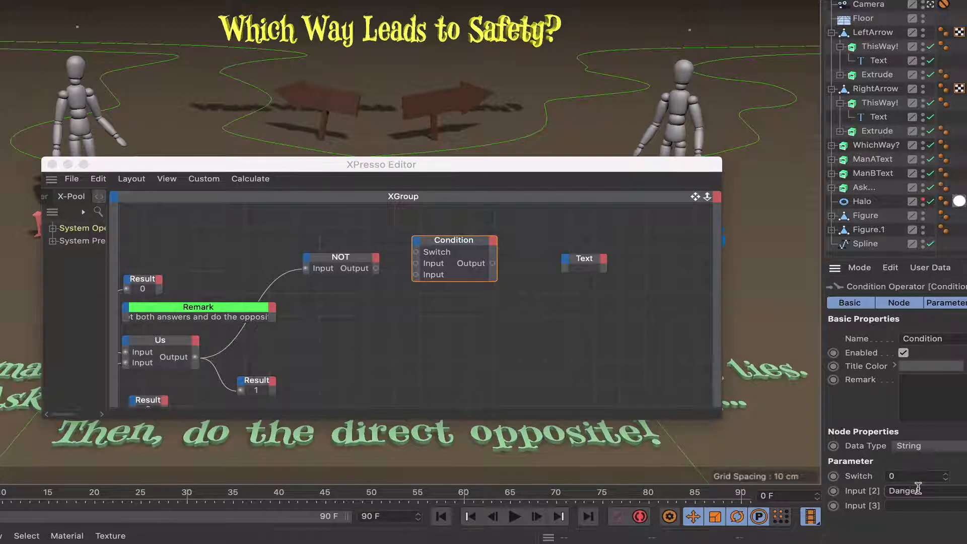
pyautogui.click(920, 506)
# - Connect NOT's Output to the Condition's Switch, and the Condition's Output to a new Text input port on the Text node
pyautogui.moveTo(376, 268); pyautogui.dragTo(416, 252)
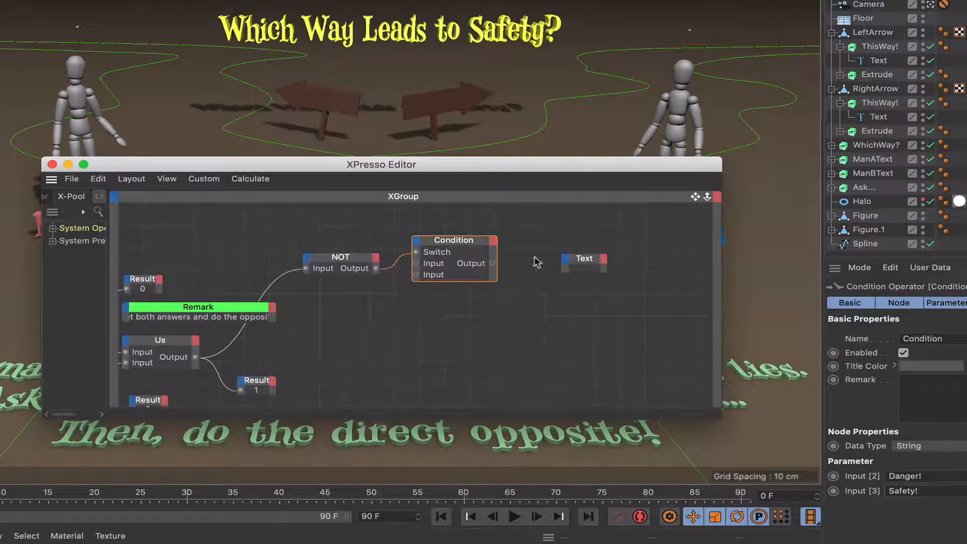
pyautogui.click(566, 260)
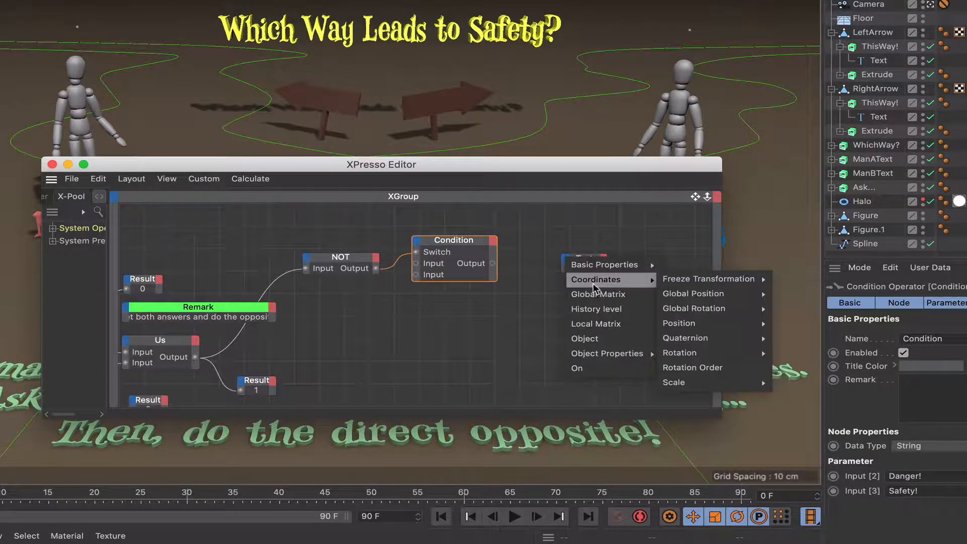
pyautogui.moveTo(592, 353)
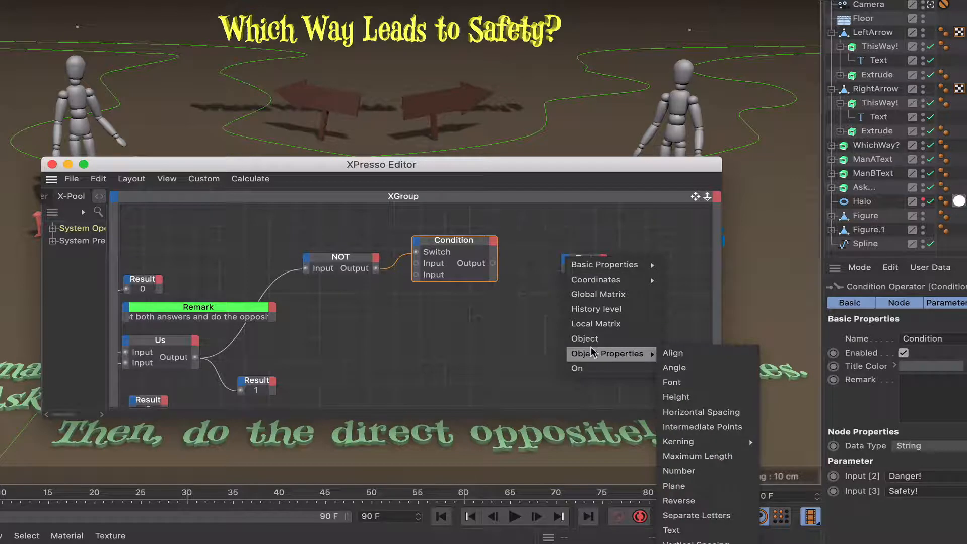
pyautogui.click(671, 530)
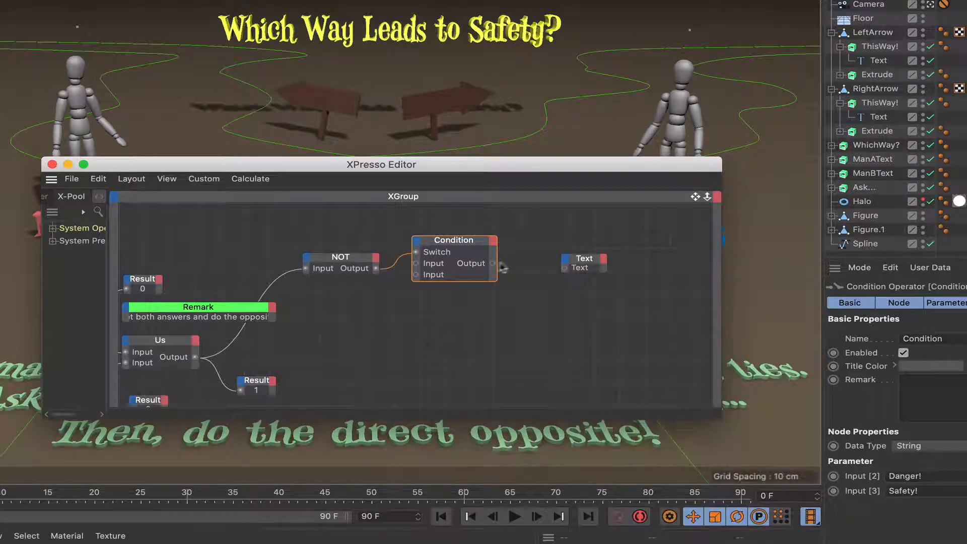
pyautogui.moveTo(493, 263); pyautogui.dragTo(595, 255)
pyautogui.click(588, 258)
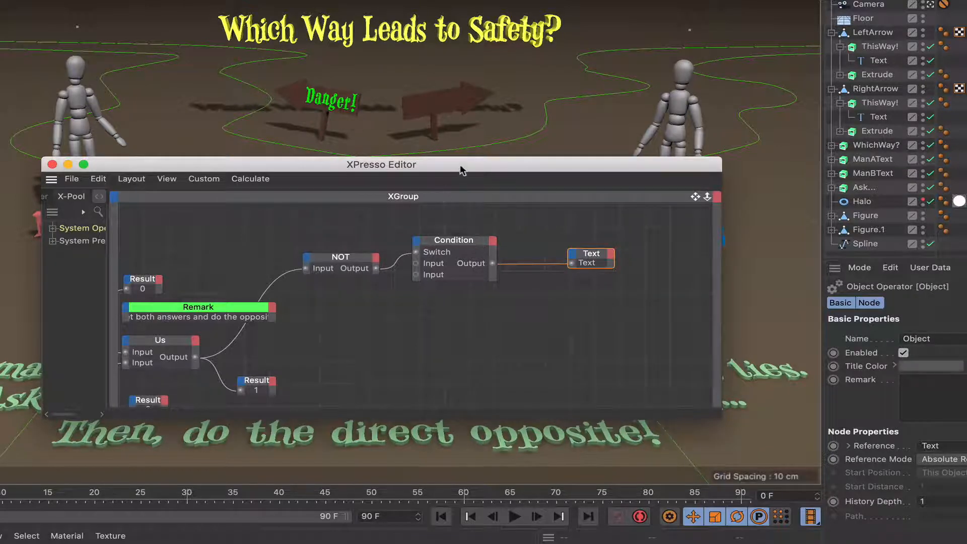
# - Duplicate the Condition node below the original and connect the NOT node's Output to the copy's Switch
pyautogui.moveTo(462, 170); pyautogui.dragTo(478, 141)
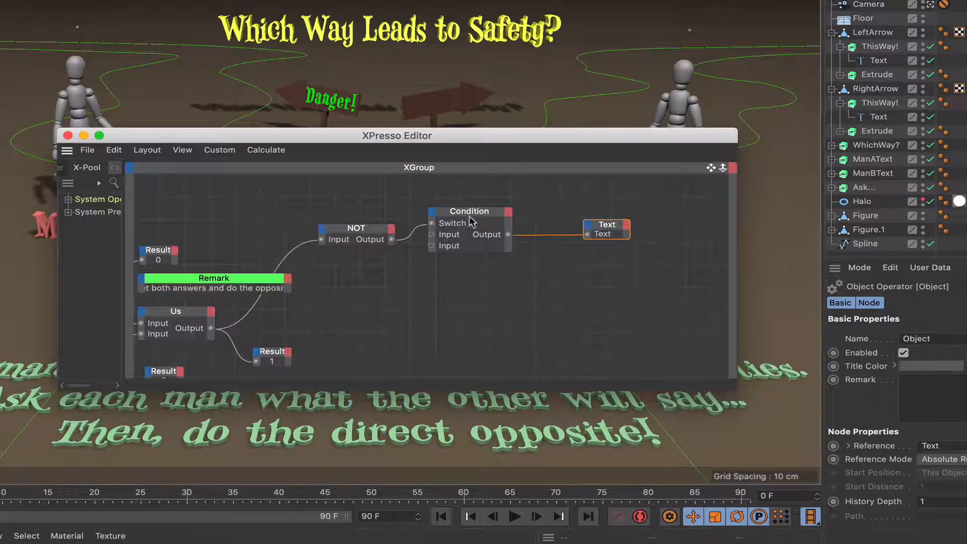
pyautogui.keyDown('ctrl'); pyautogui.moveTo(472, 233); pyautogui.dragTo(473, 274); pyautogui.keyUp('ctrl')
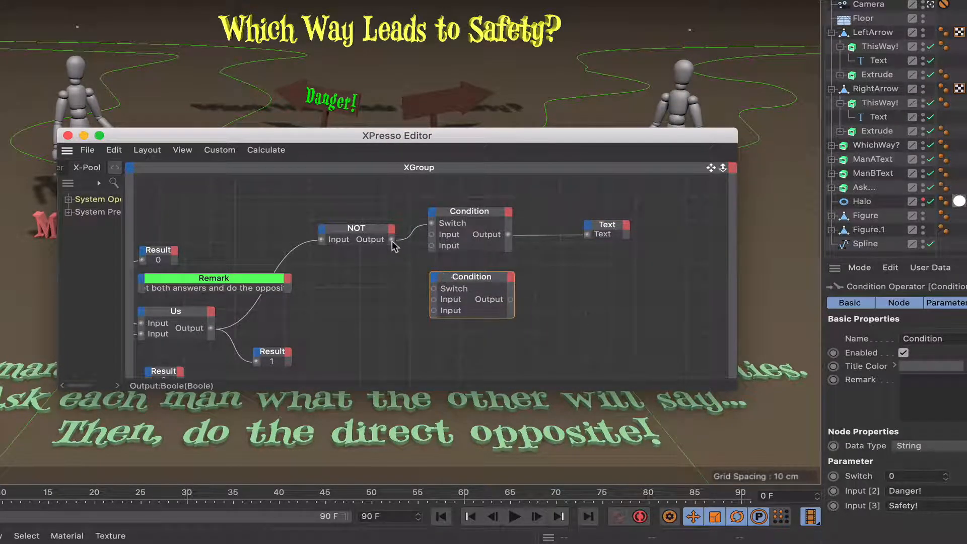
pyautogui.moveTo(392, 240); pyautogui.dragTo(434, 291)
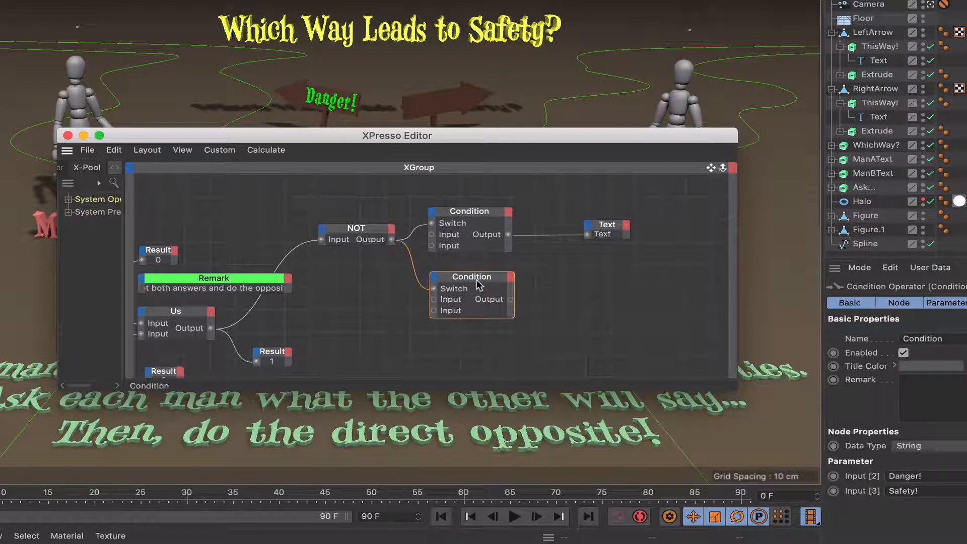
# - Set the copied Condition's data type to Color, with Input [2] pure red (R 255) and Input [3] green
pyautogui.click(917, 446)
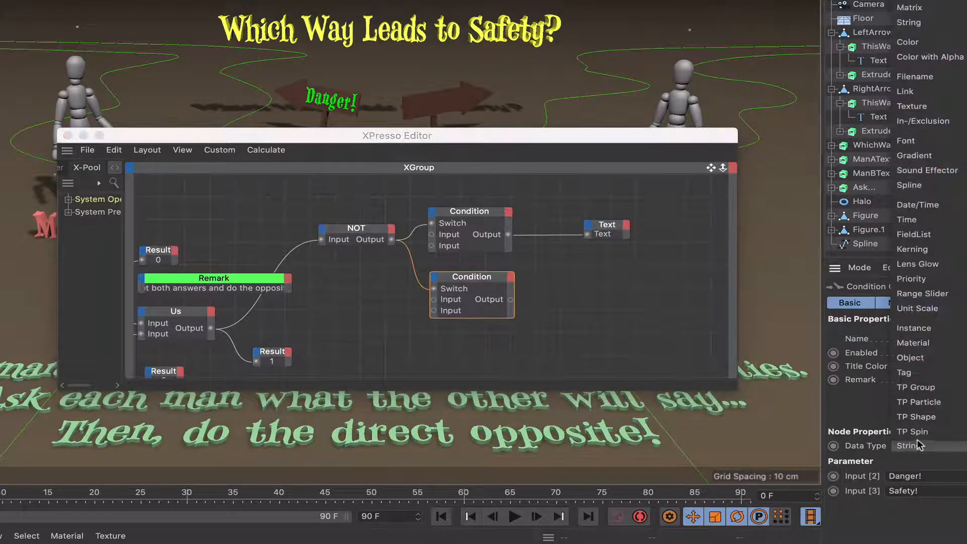
pyautogui.click(907, 43)
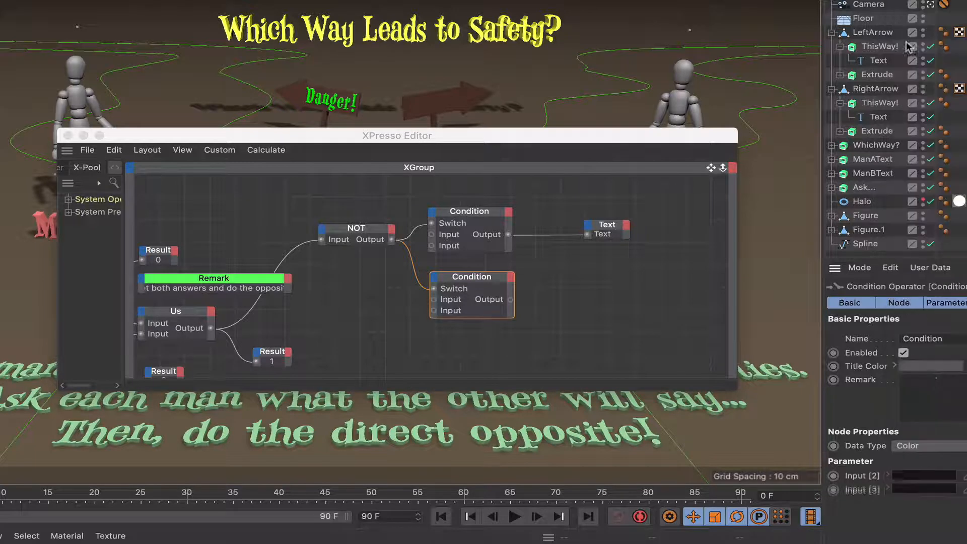
pyautogui.click(915, 476)
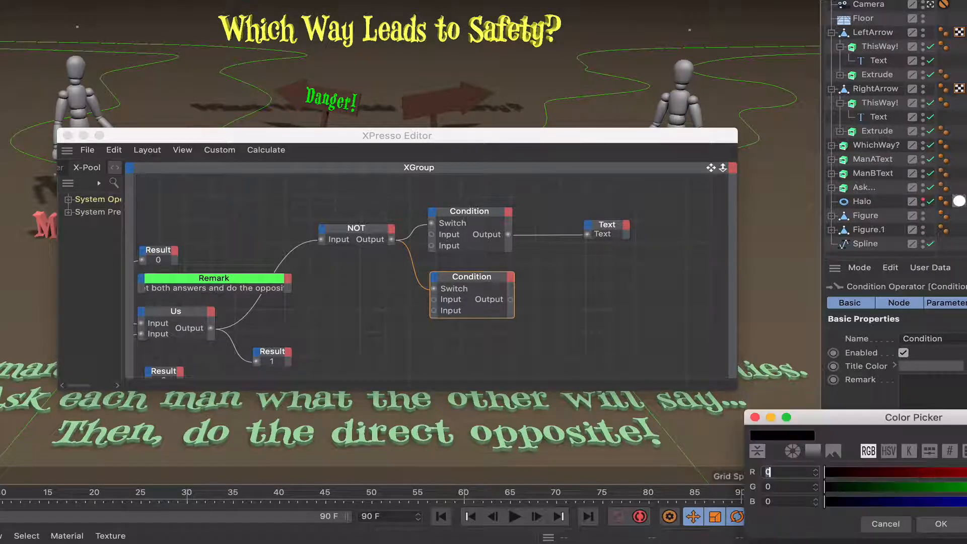
pyautogui.write('255')
pyautogui.press('Return')
pyautogui.click(941, 524)
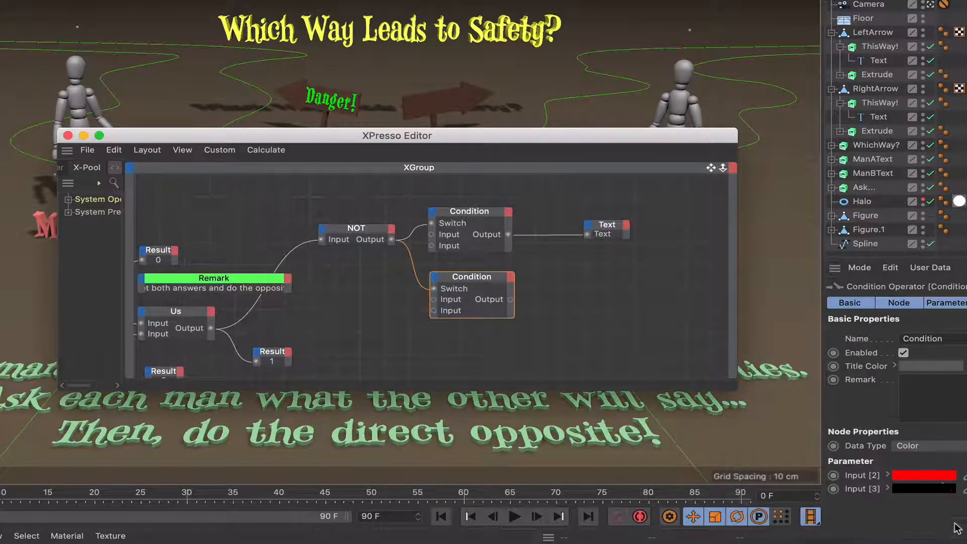
pyautogui.click(942, 490)
pyautogui.press('Tab')
pyautogui.write('255')
pyautogui.press('Return')
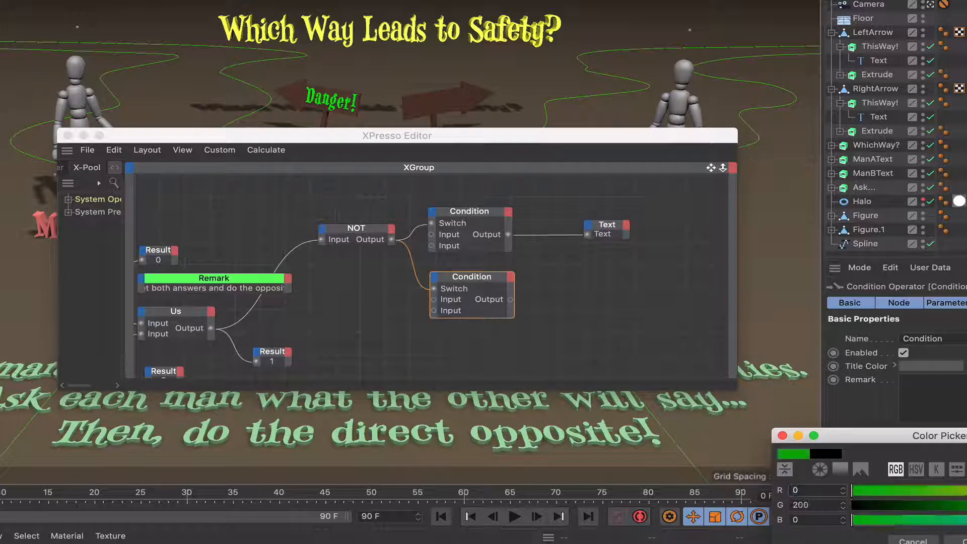
pyautogui.click(958, 541)
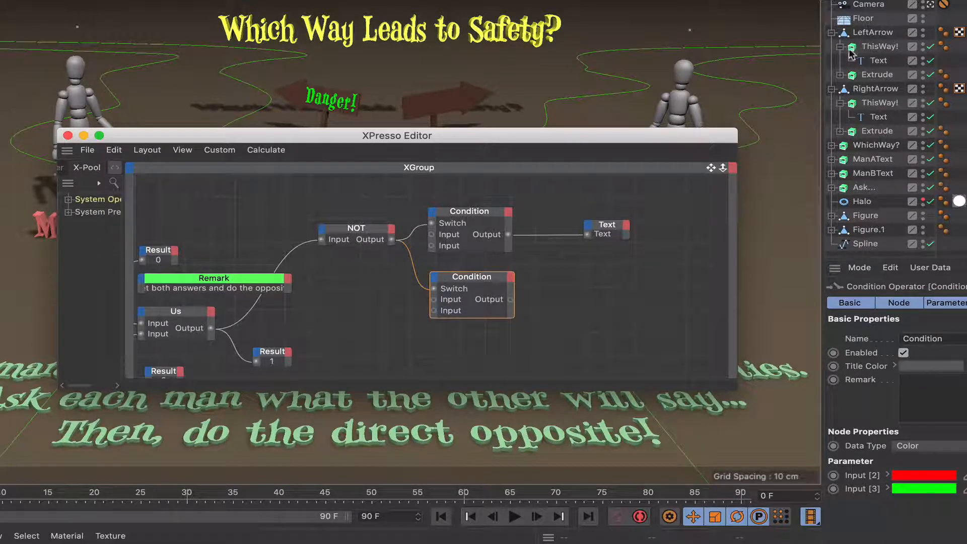
# - Add LeftArrow's ThisWay! object to the graph with a Color input port and connect the color Condition's Output to it
pyautogui.moveTo(877, 49); pyautogui.dragTo(610, 300)
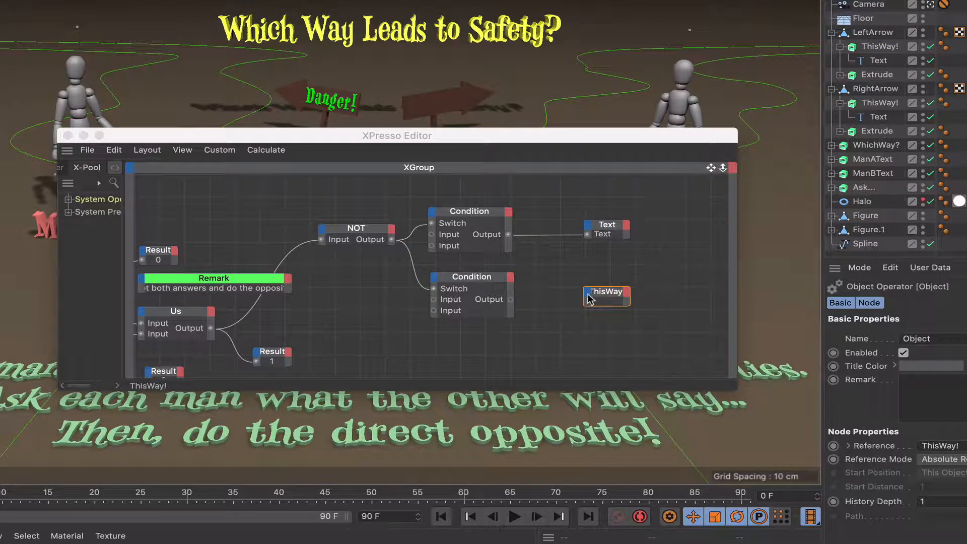
pyautogui.click(589, 293)
pyautogui.moveTo(599, 308)
pyautogui.moveTo(700, 302)
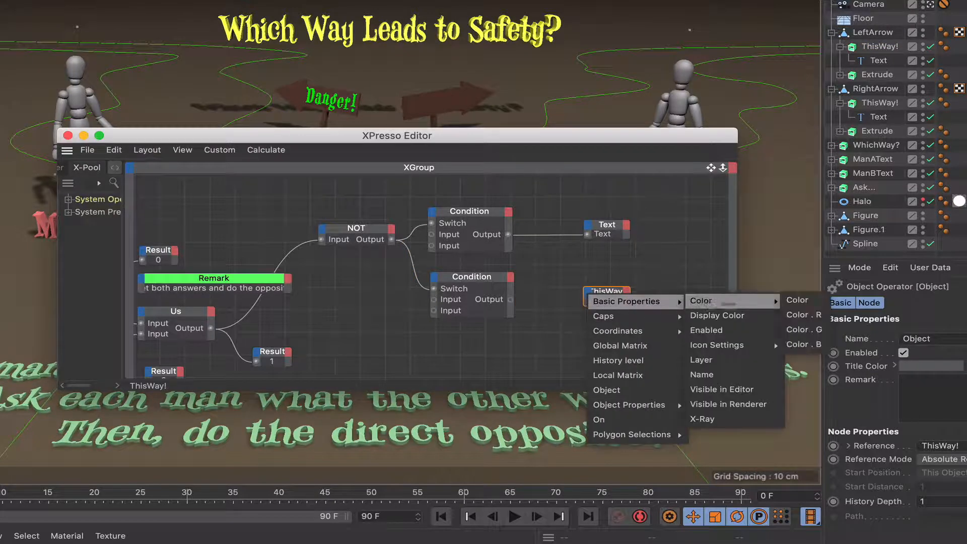
pyautogui.click(796, 302)
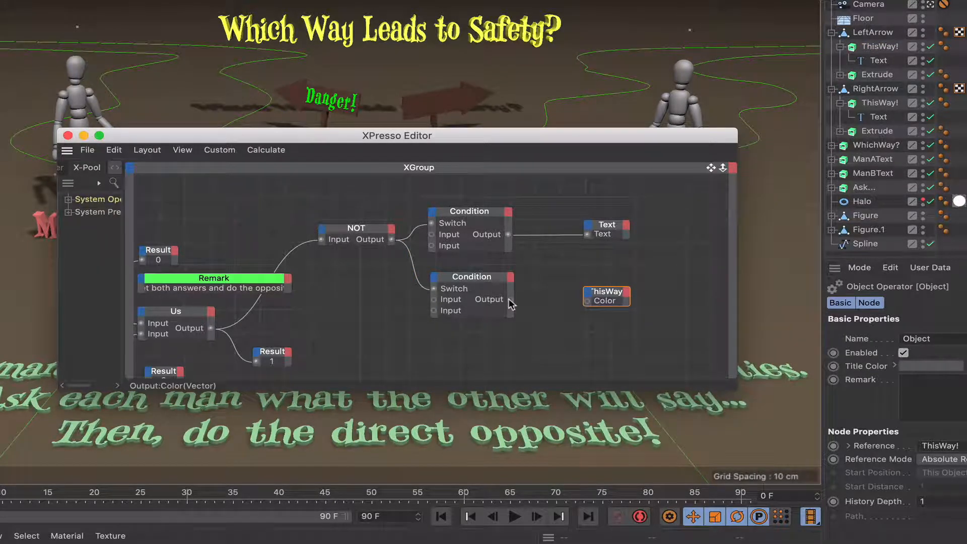
pyautogui.moveTo(510, 300); pyautogui.dragTo(614, 290)
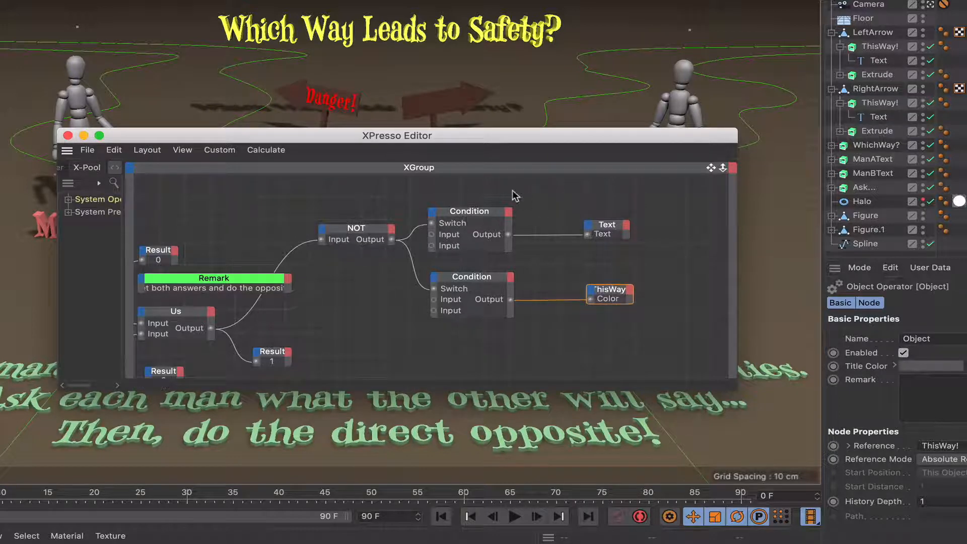
# - Enlarge the XPresso Editor window and duplicate both Condition nodes together into the empty area below them
pyautogui.moveTo(514, 194); pyautogui.dragTo(426, 319)
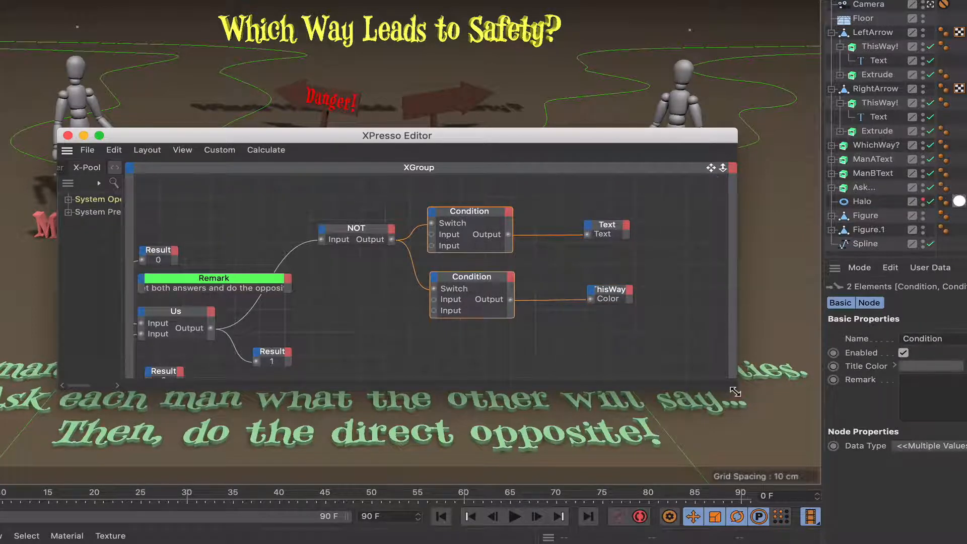
pyautogui.moveTo(735, 391); pyautogui.dragTo(808, 543)
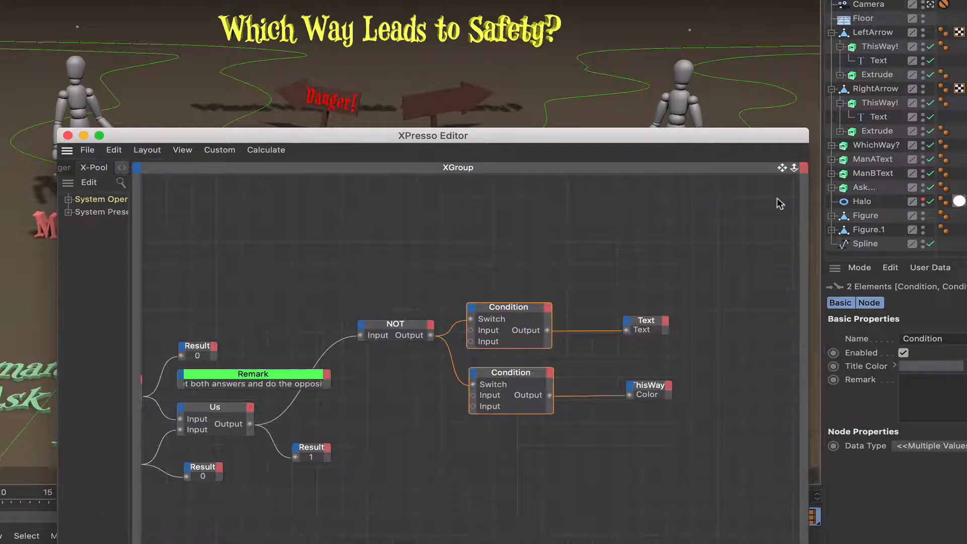
pyautogui.moveTo(782, 170); pyautogui.dragTo(748, 64)
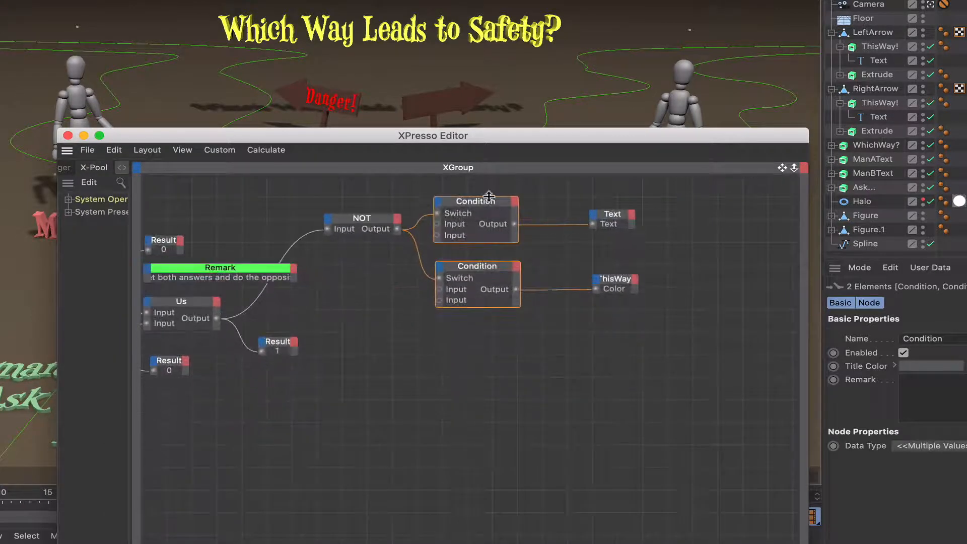
pyautogui.keyDown('ctrl'); pyautogui.moveTo(491, 204); pyautogui.dragTo(483, 343); pyautogui.keyUp('ctrl')
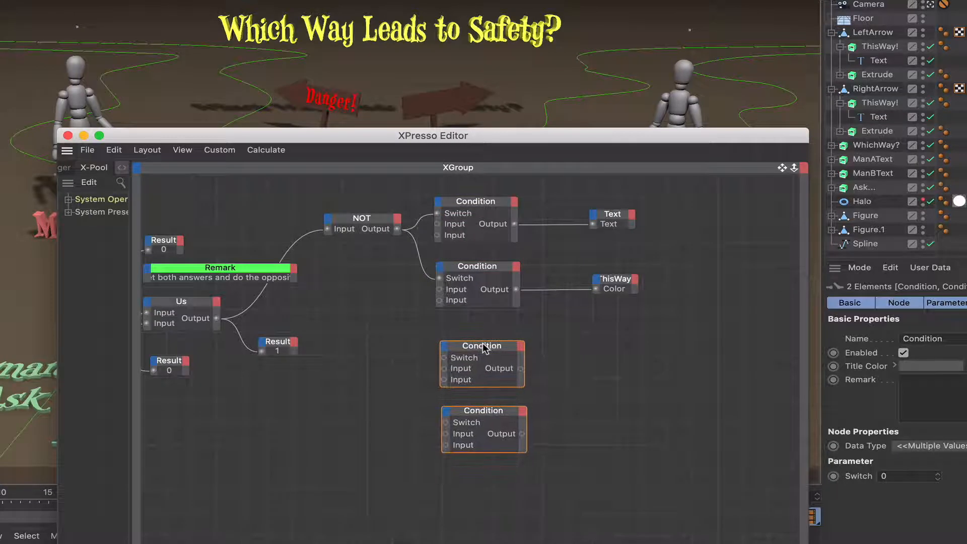
# - Connect the Us node's Output to the Switch inputs of both new Condition nodes
pyautogui.moveTo(217, 319); pyautogui.dragTo(444, 358)
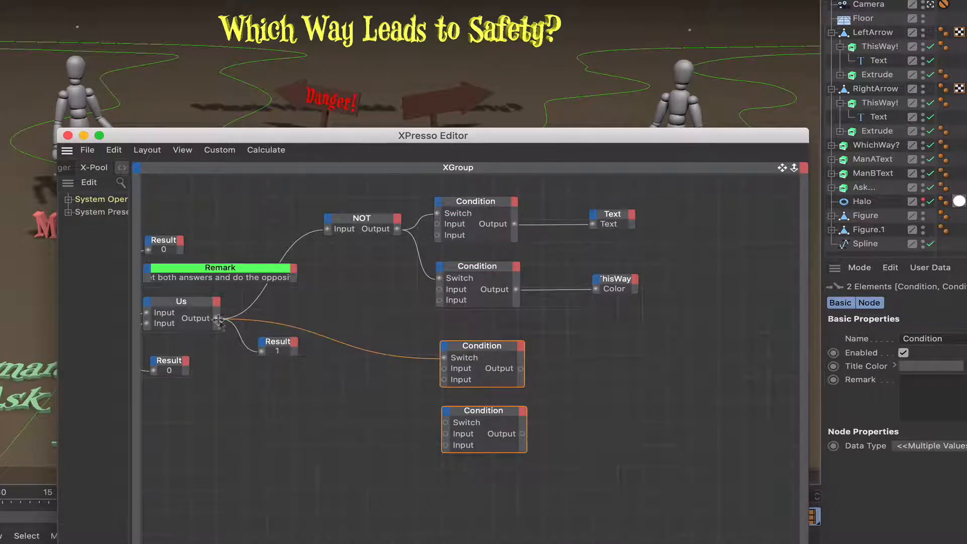
pyautogui.moveTo(217, 318); pyautogui.dragTo(445, 421)
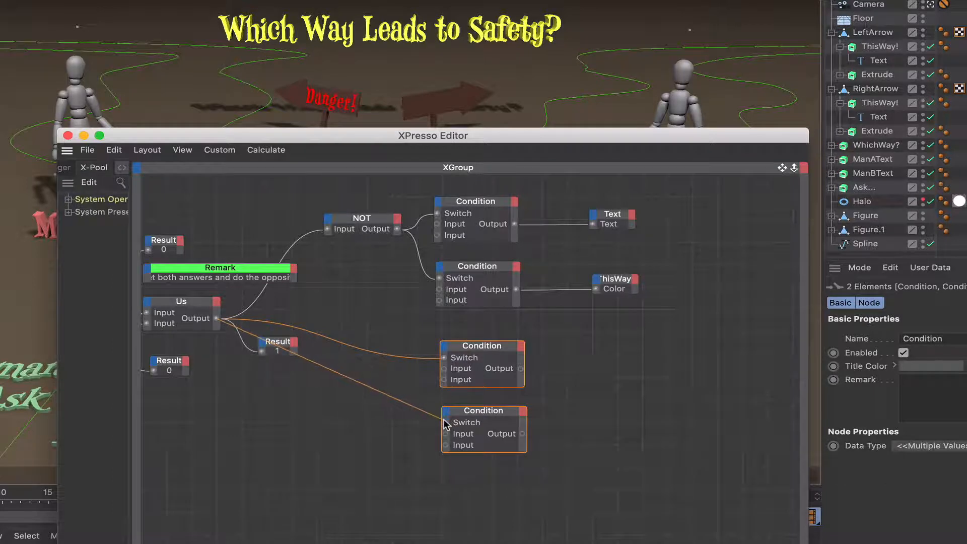
pyautogui.press('super+z')
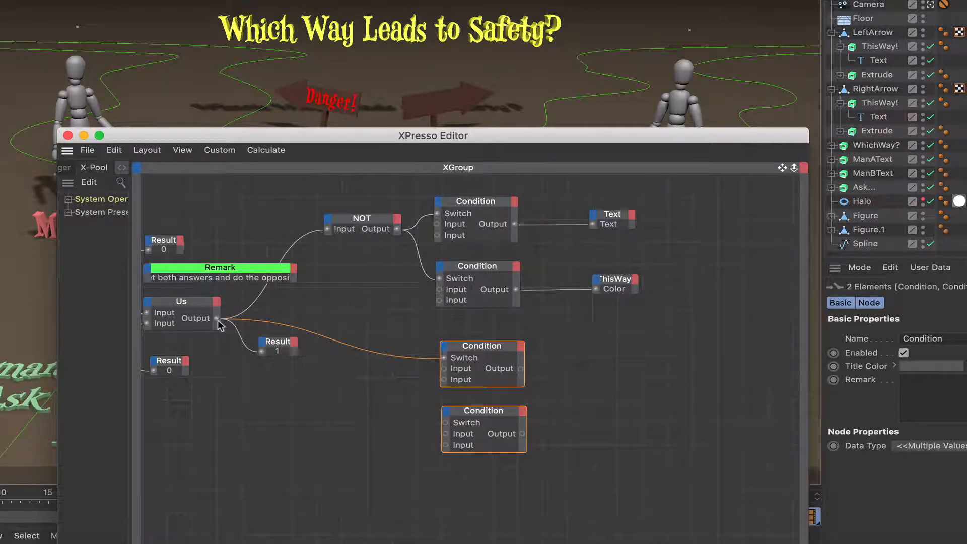
pyautogui.moveTo(216, 319); pyautogui.dragTo(446, 422)
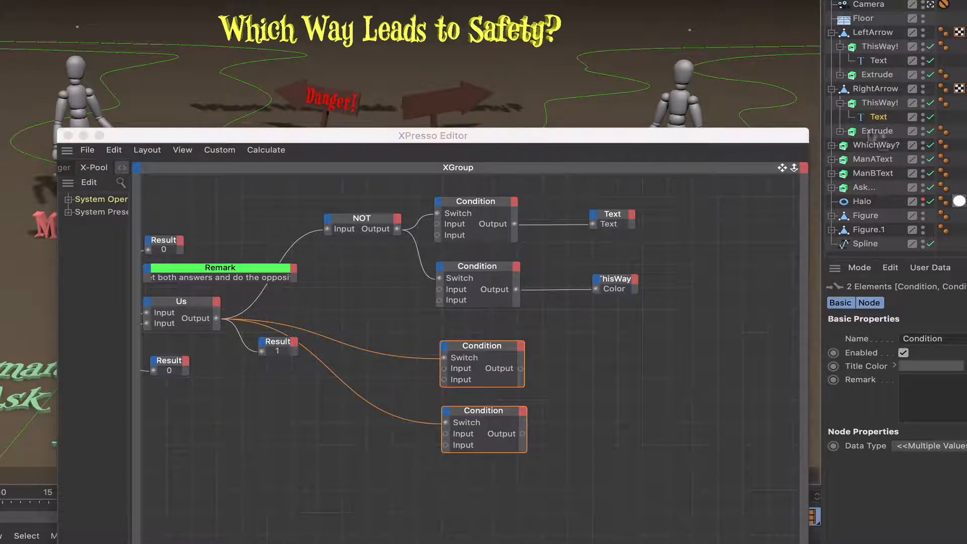
# - Add RightArrow's Text object to the graph and connect the third Condition's Output to its Text property
pyautogui.click(878, 117)
pyautogui.moveTo(628, 429); pyautogui.dragTo(620, 367)
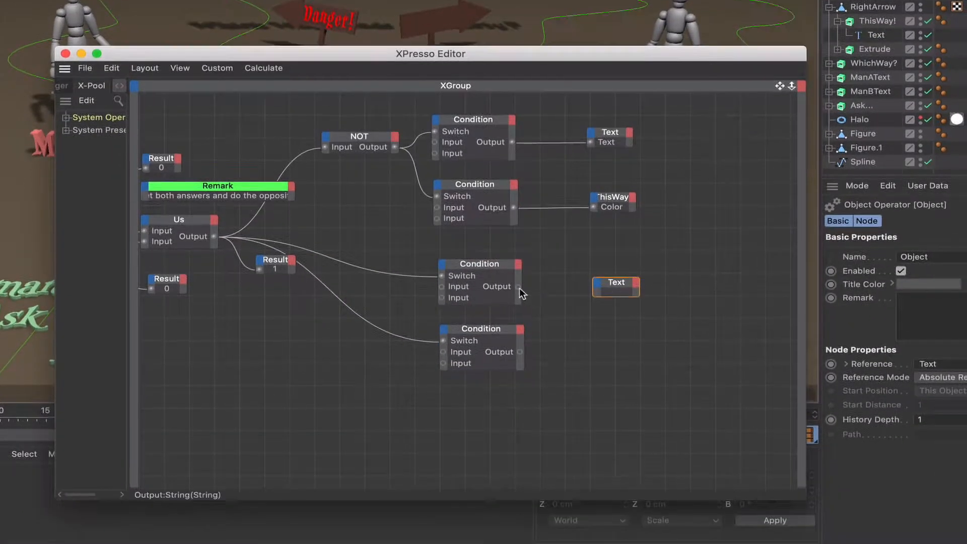
pyautogui.moveTo(518, 287); pyautogui.dragTo(600, 287)
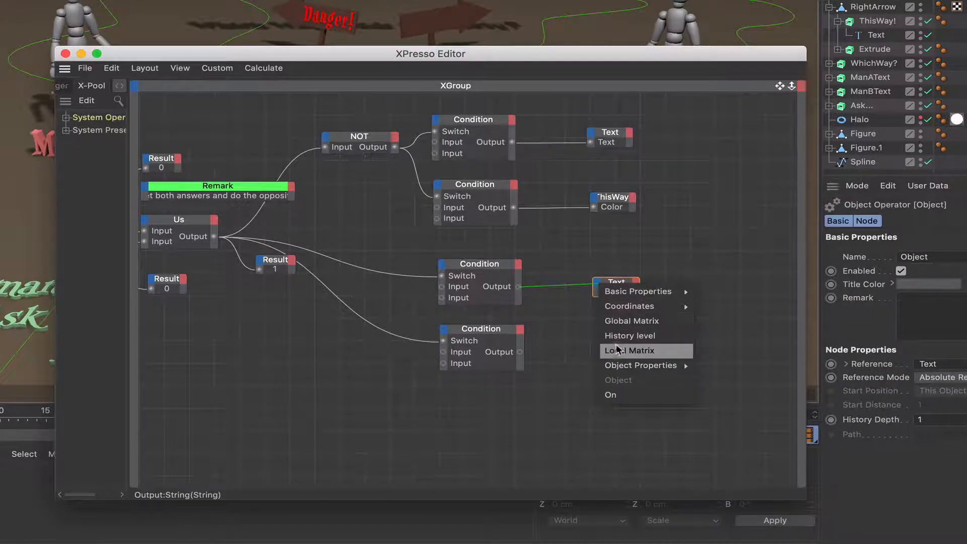
pyautogui.moveTo(633, 363)
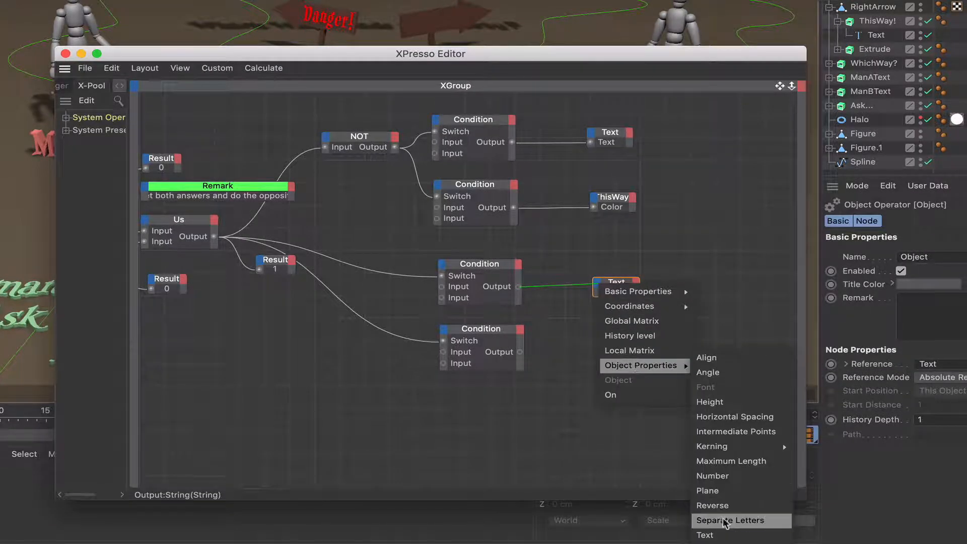
pyautogui.click(725, 535)
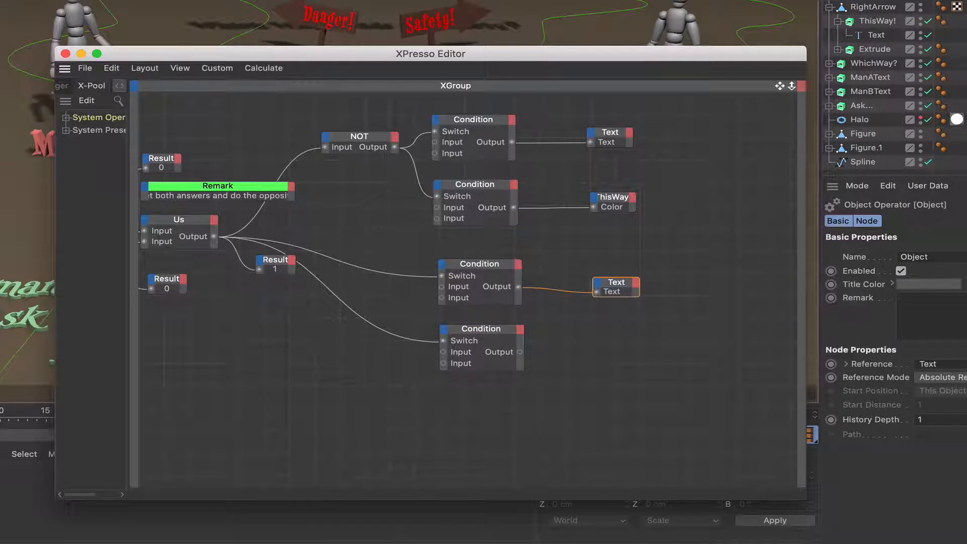
# - Add RightArrow's ThisWay! object to the graph and connect the fourth Condition's Output to its basic Color property
pyautogui.click(879, 21)
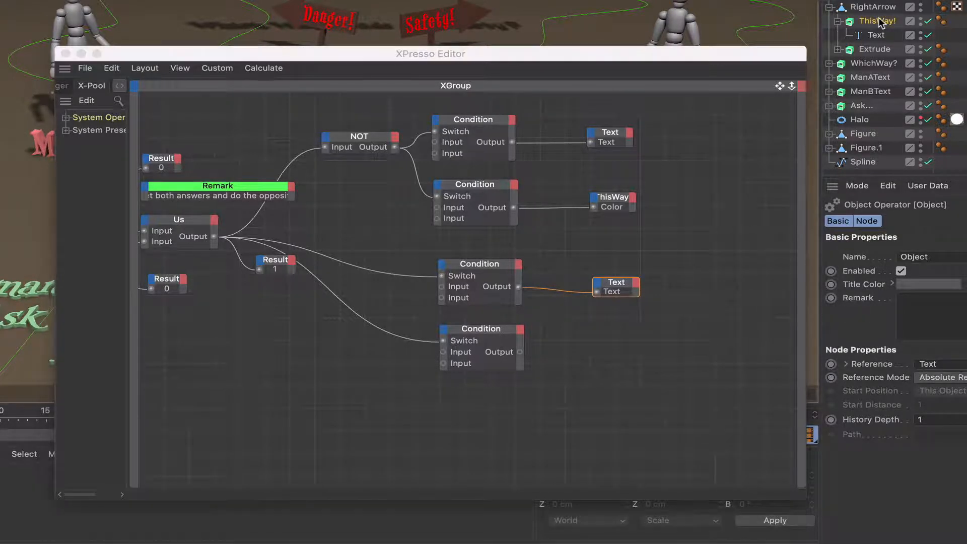
pyautogui.moveTo(630, 319); pyautogui.dragTo(614, 348)
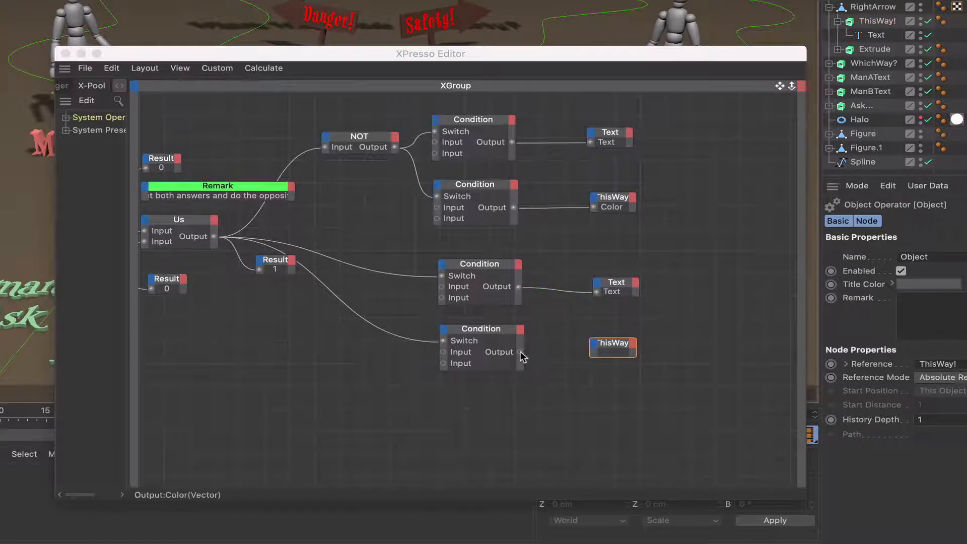
pyautogui.moveTo(520, 352); pyautogui.dragTo(596, 347)
pyautogui.click(595, 345)
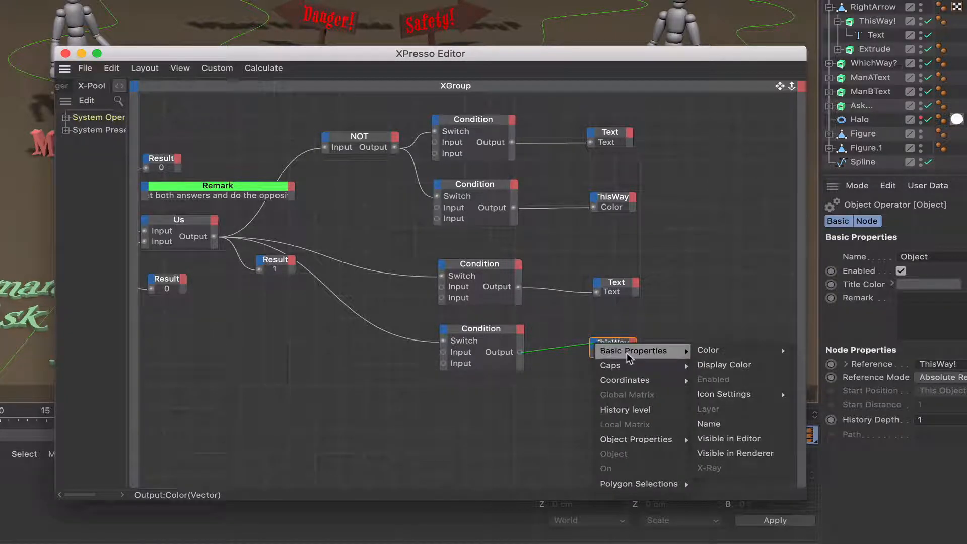
pyautogui.moveTo(741, 352)
pyautogui.click(828, 351)
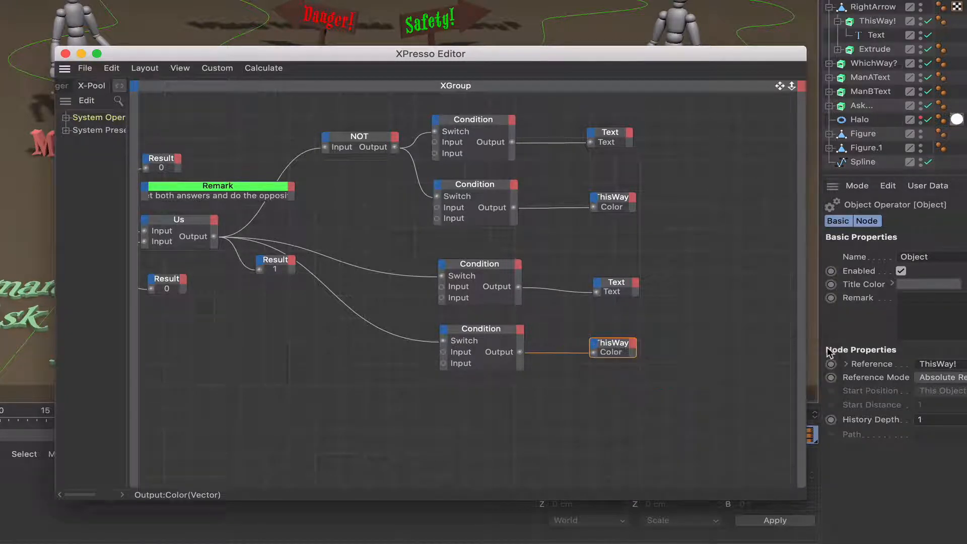
pyautogui.moveTo(618, 348); pyautogui.dragTo(624, 348)
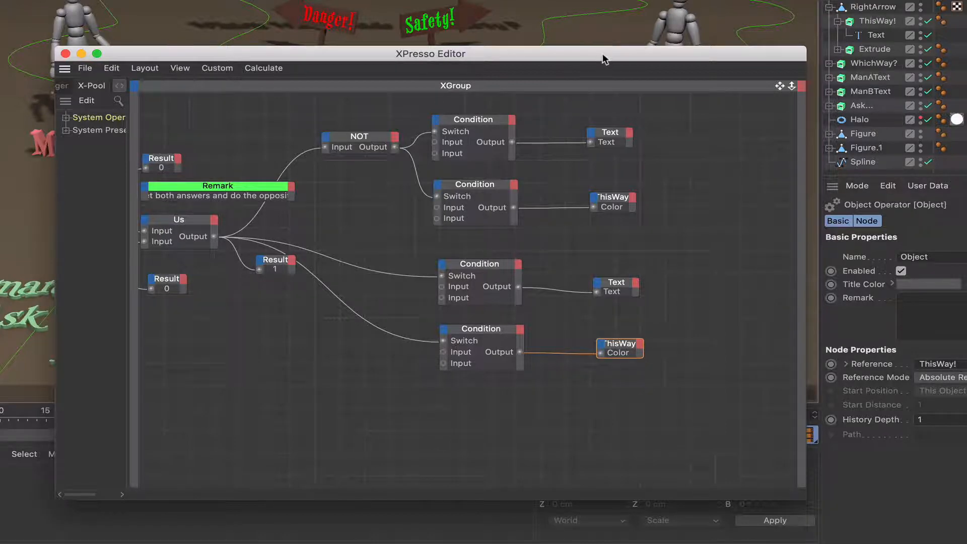
# - Set the Constant node's value to 0 to test the arrow signs, keeping them in view beside the XPresso Editor
pyautogui.moveTo(604, 59); pyautogui.dragTo(644, 78)
pyautogui.moveTo(820, 104); pyautogui.dragTo(925, 152)
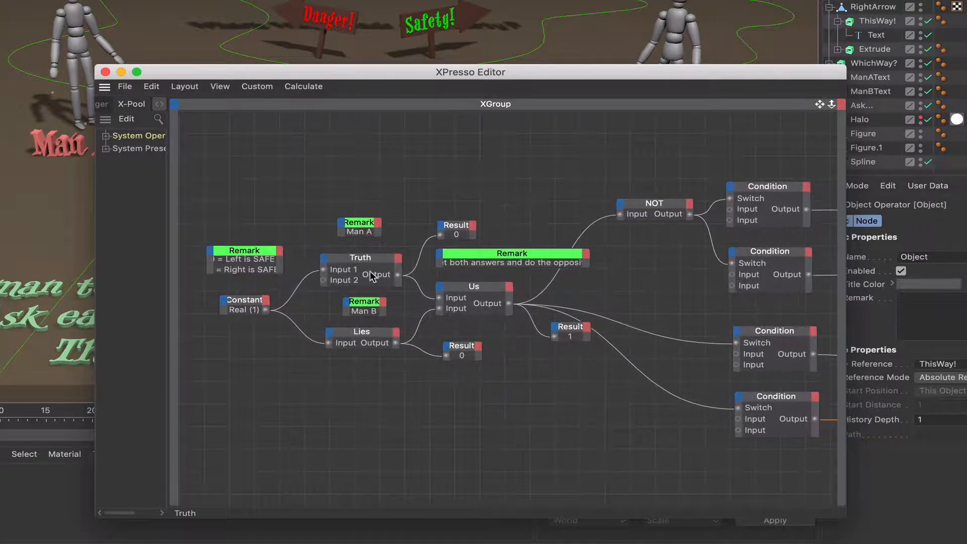
pyautogui.click(255, 300)
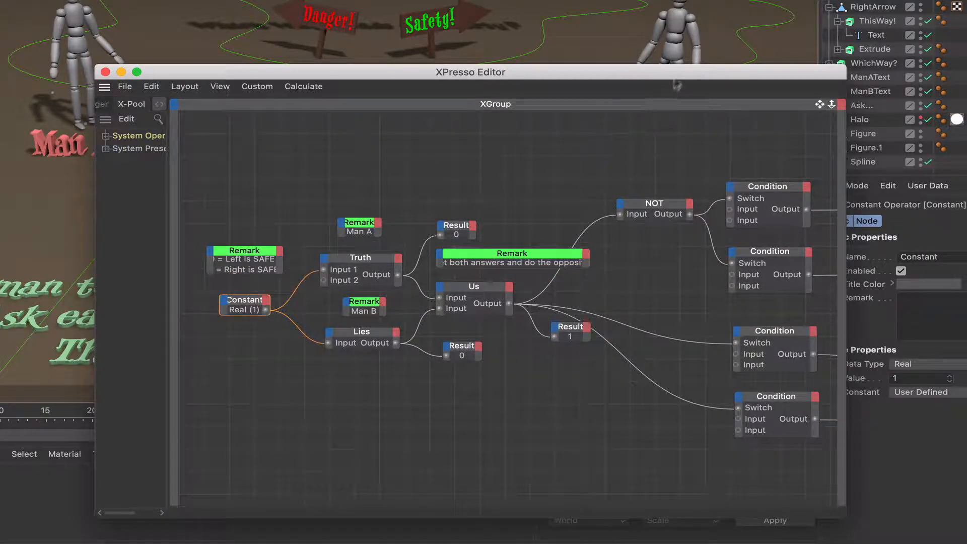
pyautogui.moveTo(677, 72); pyautogui.dragTo(500, 99)
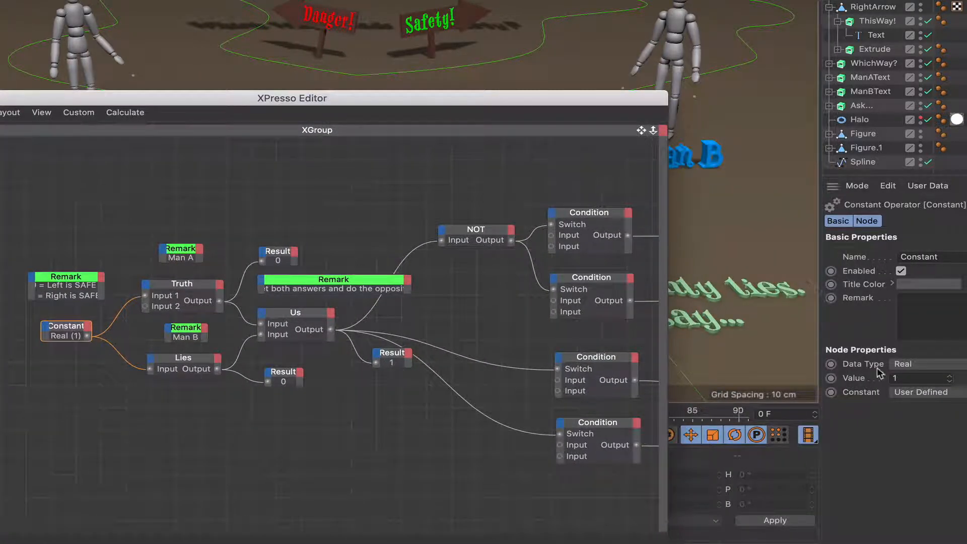
pyautogui.click(950, 383)
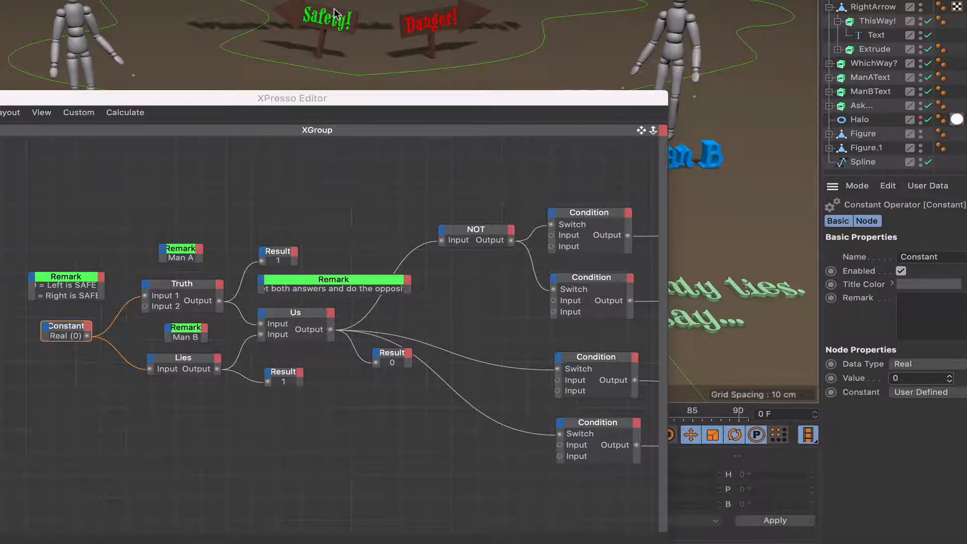
# - Move the Us node's Result node lower, clear of the wires, and set the Constant node's value to 1
pyautogui.moveTo(393, 359); pyautogui.dragTo(398, 391)
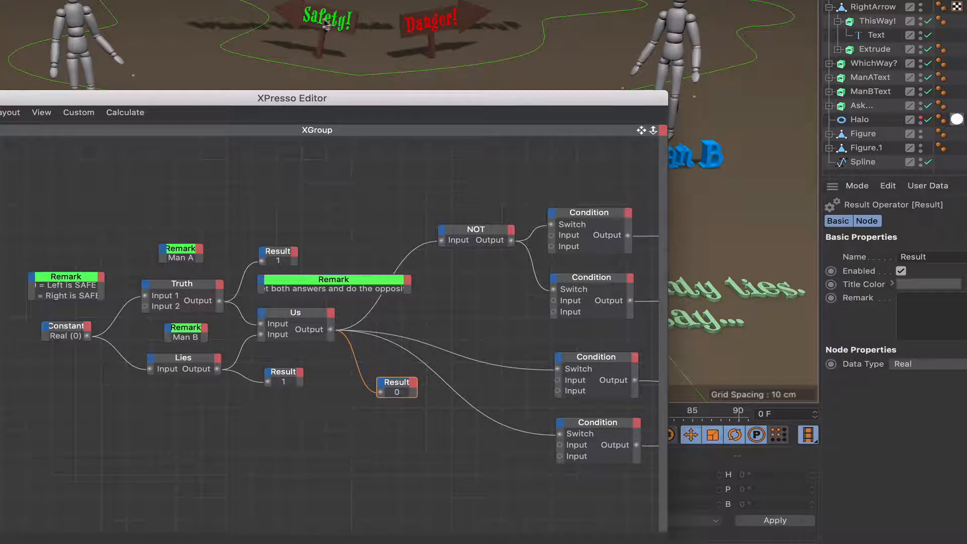
pyautogui.click(73, 322)
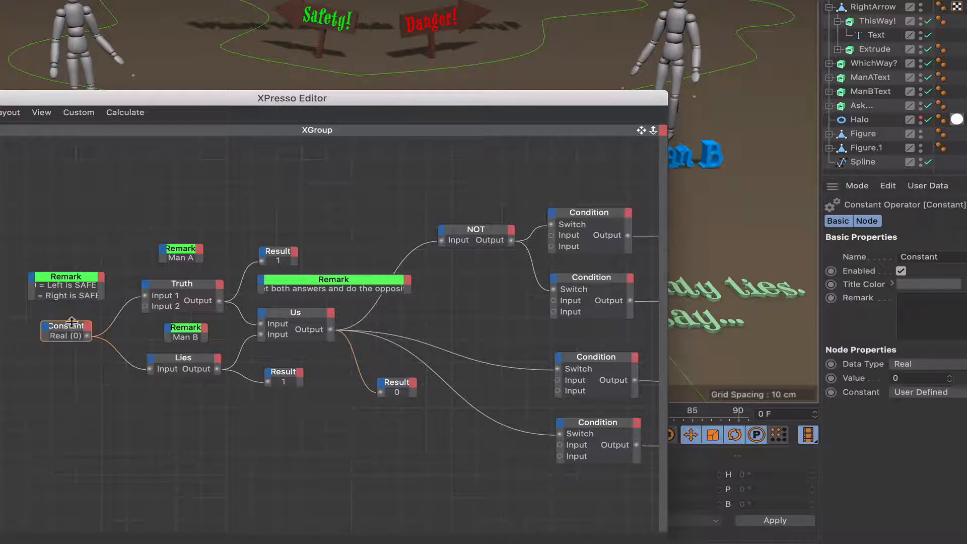
pyautogui.click(950, 376)
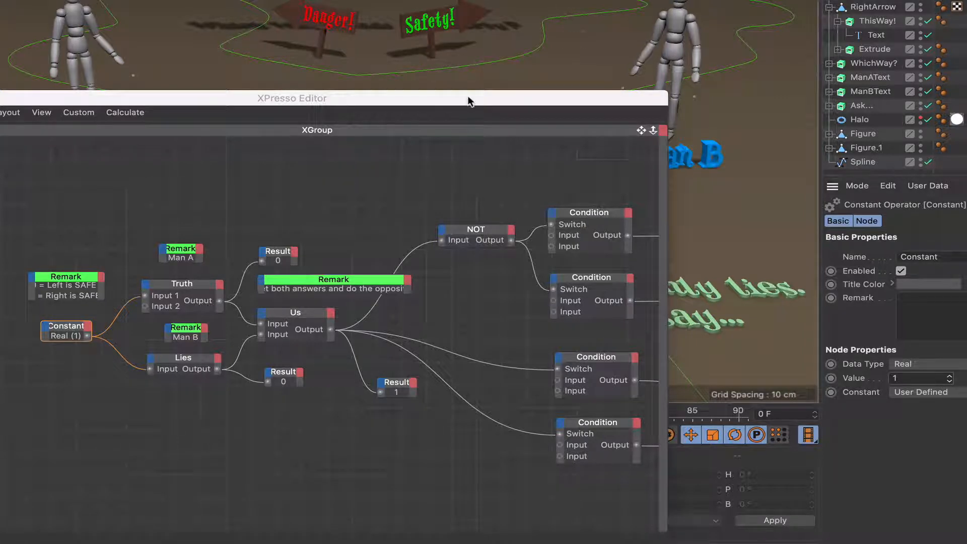
# - Move all four Text and ThisWay! nodes together farther from the Condition nodes, dismissing the Dropbox connection alert
pyautogui.moveTo(468, 101); pyautogui.dragTo(366, 100)
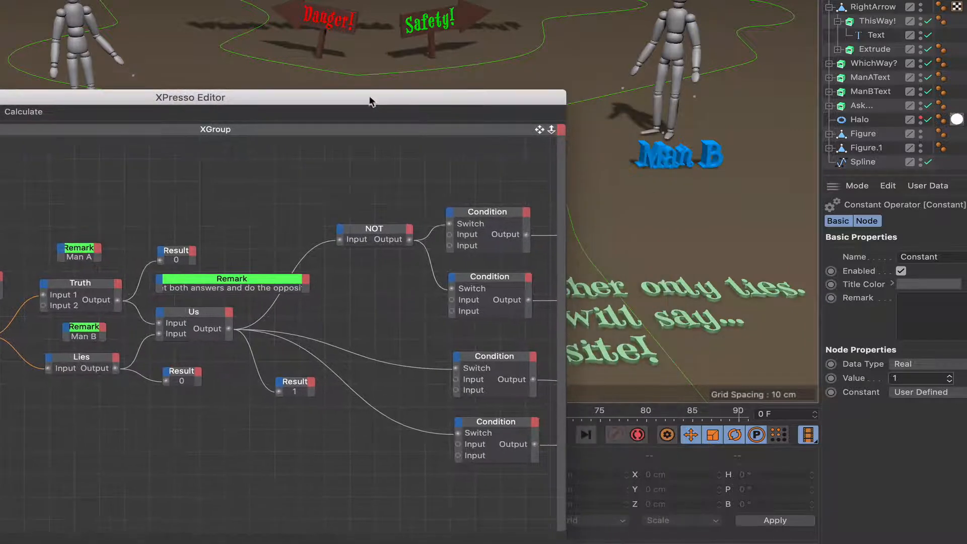
pyautogui.moveTo(539, 132); pyautogui.dragTo(307, 119)
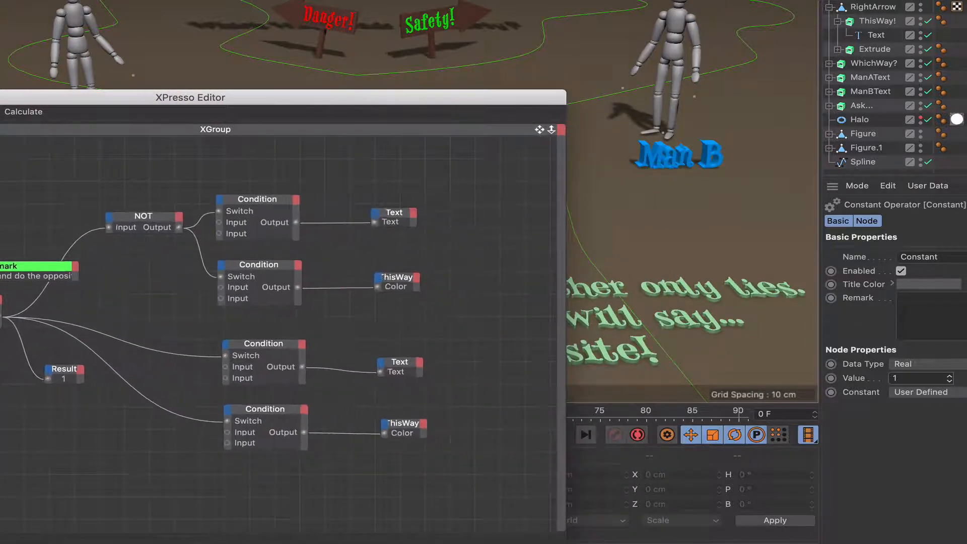
pyautogui.moveTo(357, 180); pyautogui.dragTo(434, 436)
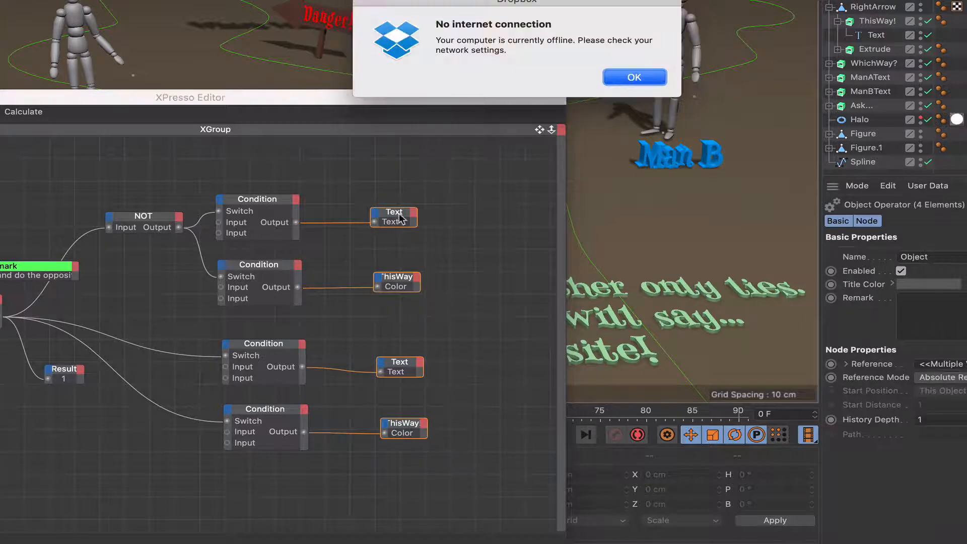
pyautogui.click(633, 78)
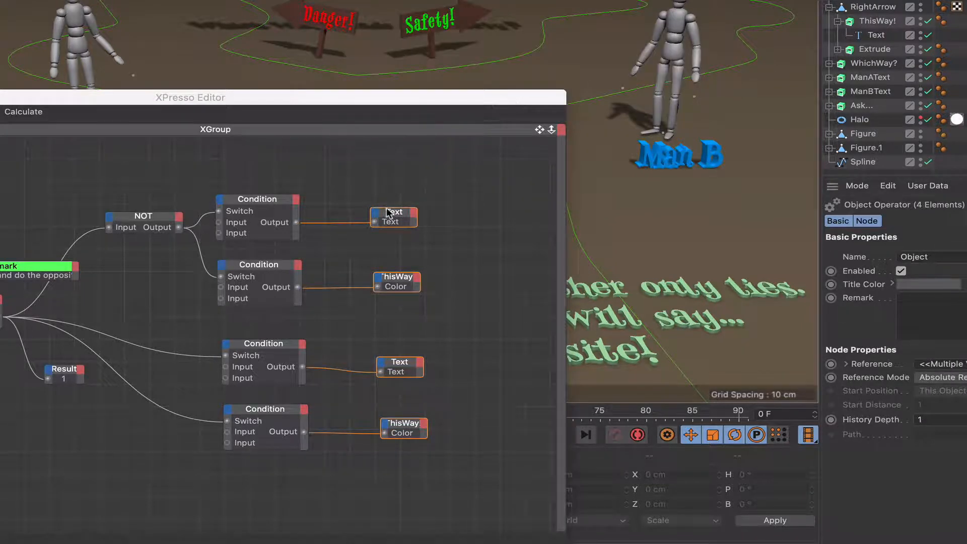
pyautogui.moveTo(393, 215); pyautogui.dragTo(522, 216)
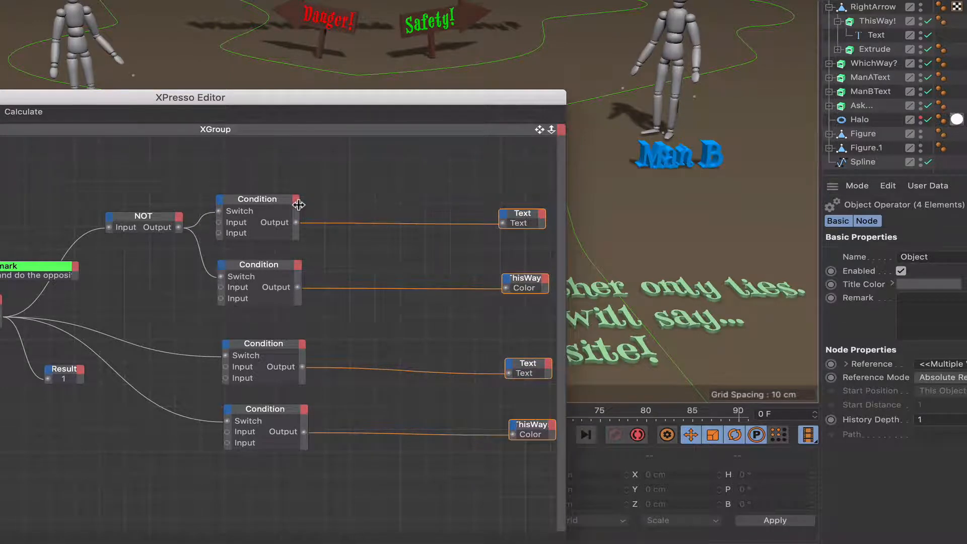
pyautogui.rightClick(379, 211)
pyautogui.moveTo(430, 216)
pyautogui.moveTo(512, 222)
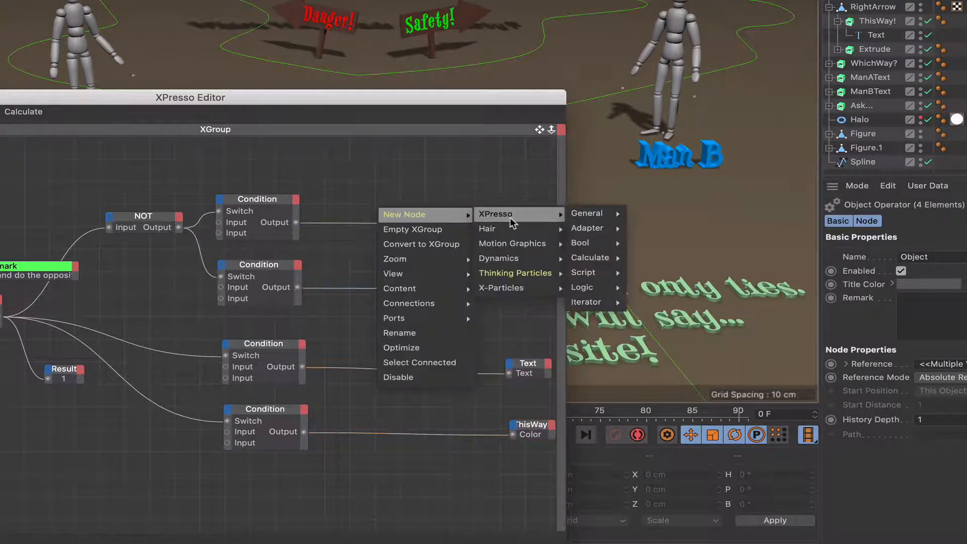
pyautogui.click(422, 171)
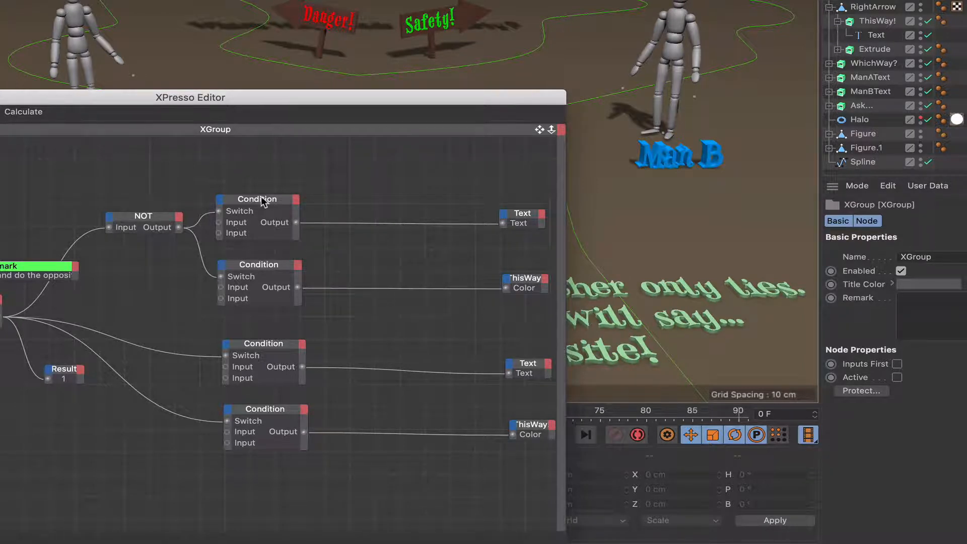
# - Place two copies of the first text Condition before the Text nodes and move RightArrow's two existing Conditions lower together
pyautogui.keyDown('ctrl'); pyautogui.moveTo(262, 202); pyautogui.dragTo(421, 353); pyautogui.keyUp('ctrl')
pyautogui.moveTo(271, 319); pyautogui.dragTo(290, 410)
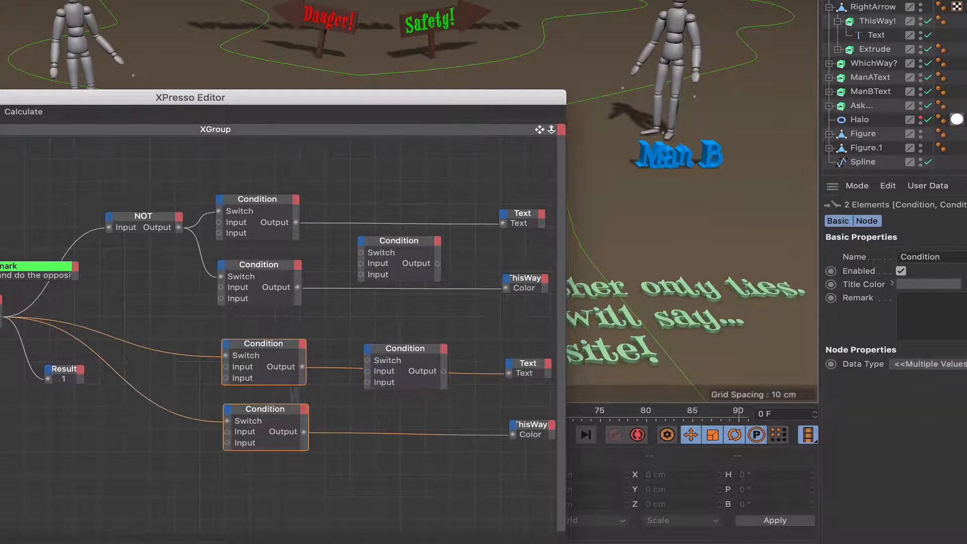
pyautogui.moveTo(282, 350); pyautogui.dragTo(278, 410)
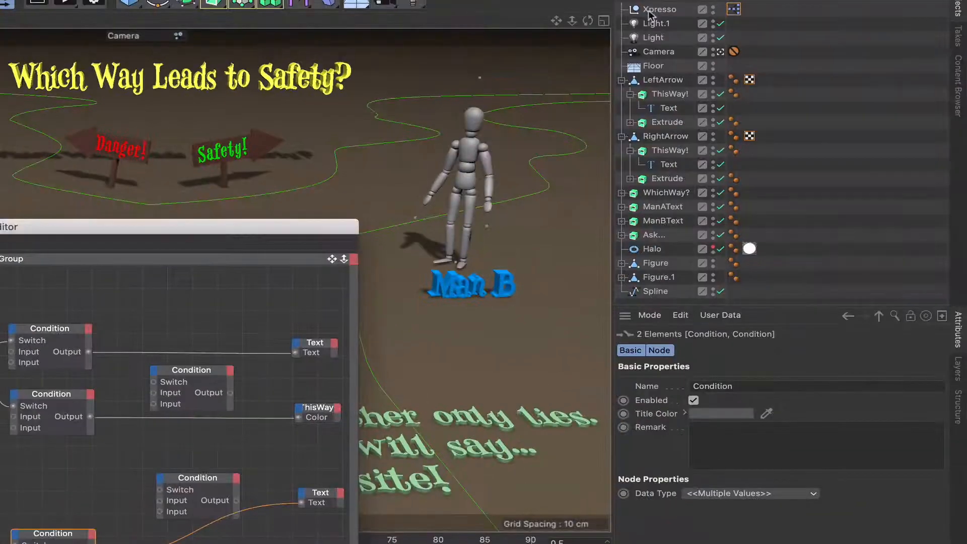
# - Add the Xpresso null to the graph between the Condition pairs, with its Text ON/OFF user data as an output port
pyautogui.click(652, 10)
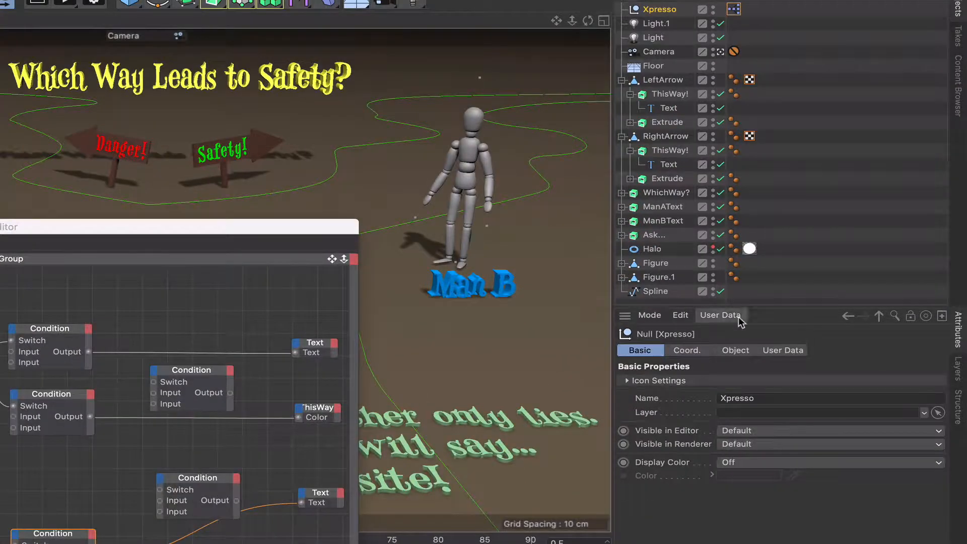
pyautogui.click(783, 350)
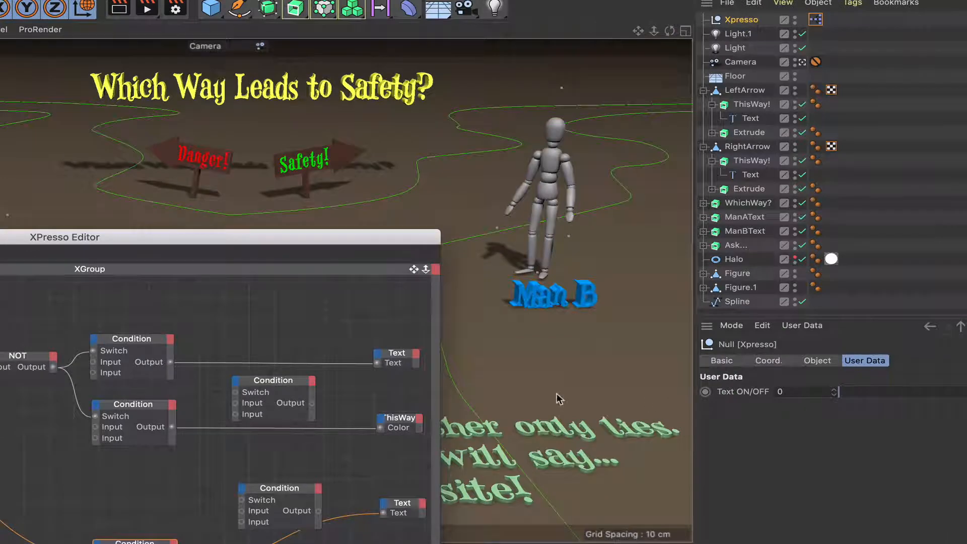
pyautogui.click(745, 20)
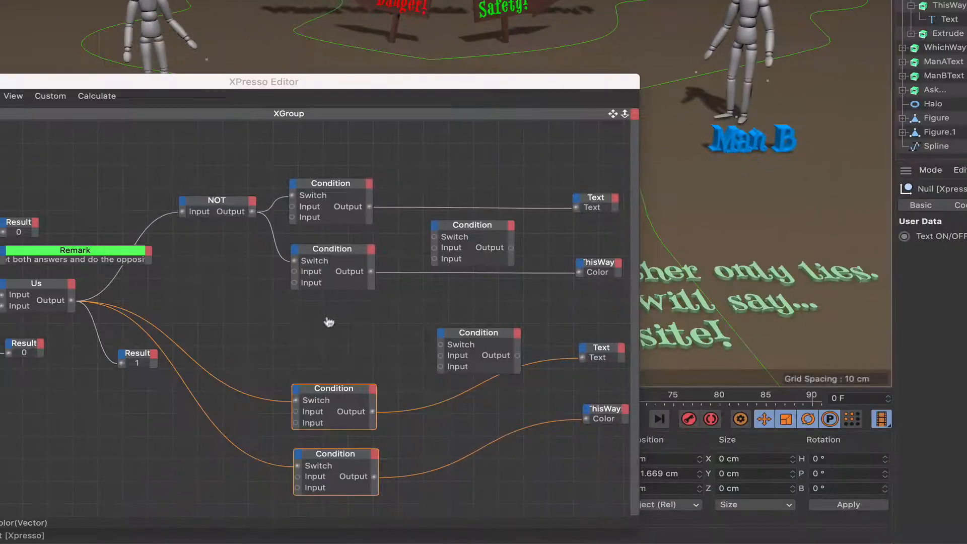
pyautogui.moveTo(329, 322); pyautogui.dragTo(325, 328)
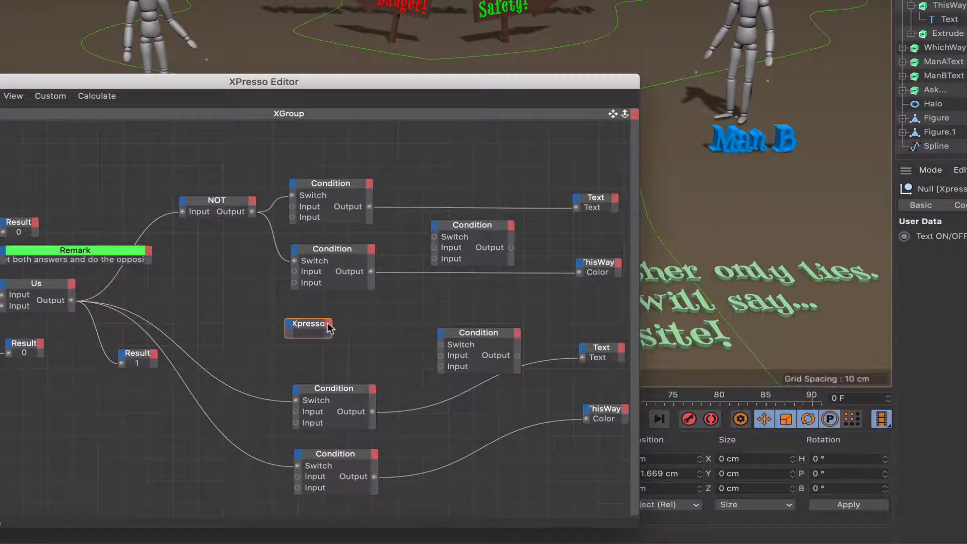
pyautogui.click(329, 327)
pyautogui.moveTo(399, 535)
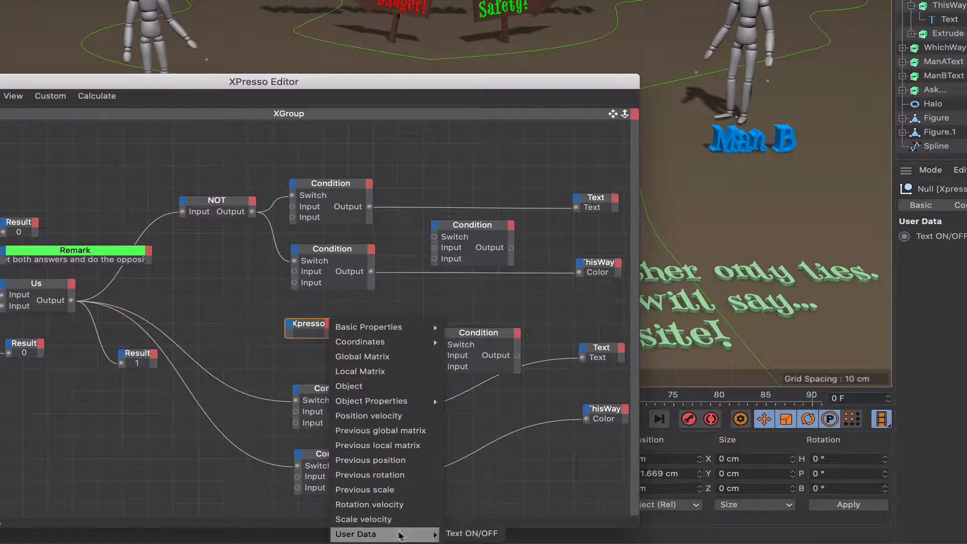
pyautogui.click(477, 533)
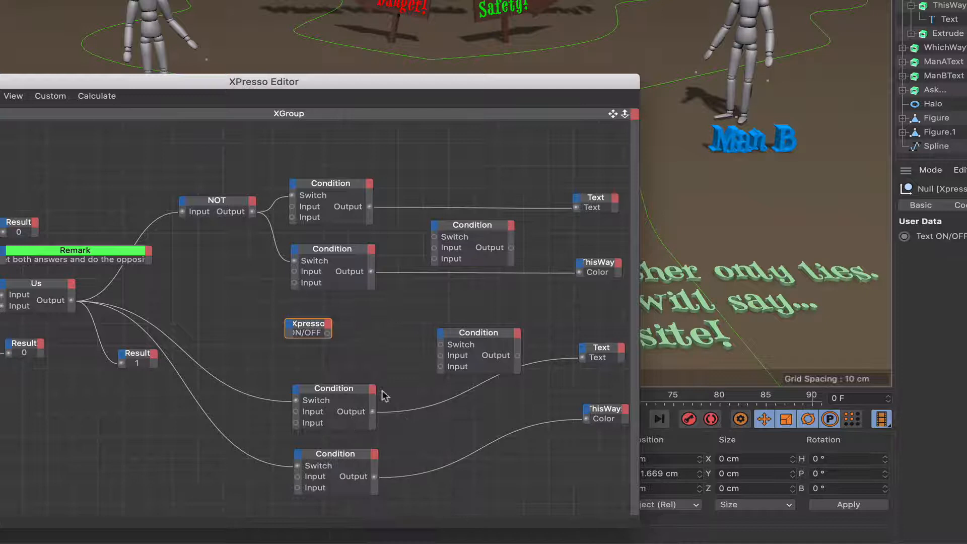
# - Expand the Xpresso node and connect its Text ON/OFF output to the Switch inputs of both new Conditions
pyautogui.doubleClick(311, 328)
pyautogui.moveTo(325, 328); pyautogui.dragTo(436, 238)
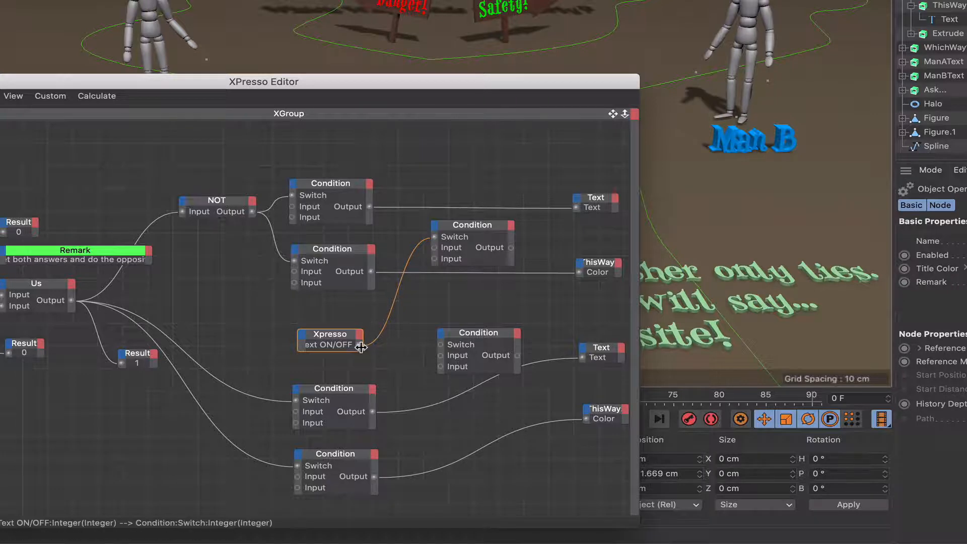
pyautogui.moveTo(361, 347); pyautogui.dragTo(440, 345)
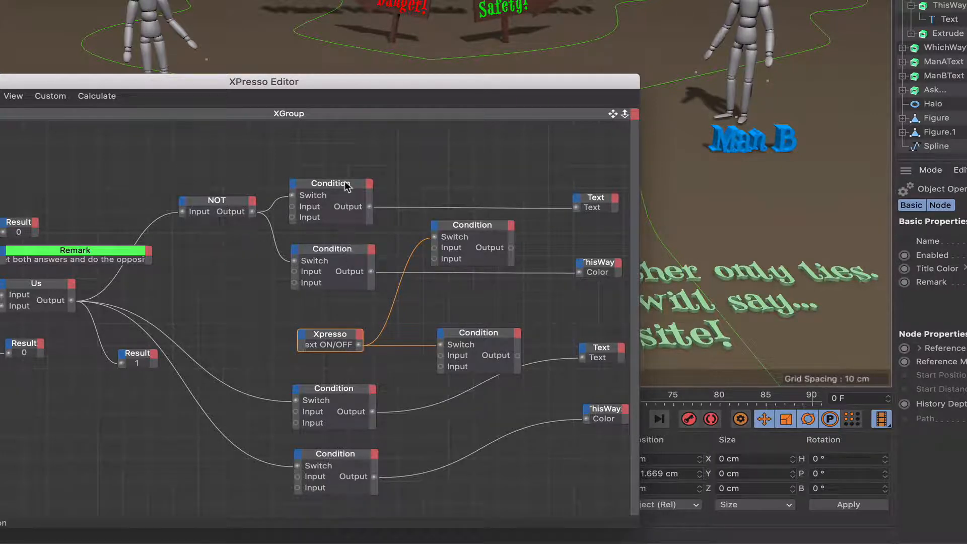
# - Route both text Conditions' Outputs through the second Input of the new Conditions and on to their Text nodes
pyautogui.moveTo(370, 207); pyautogui.dragTo(434, 258)
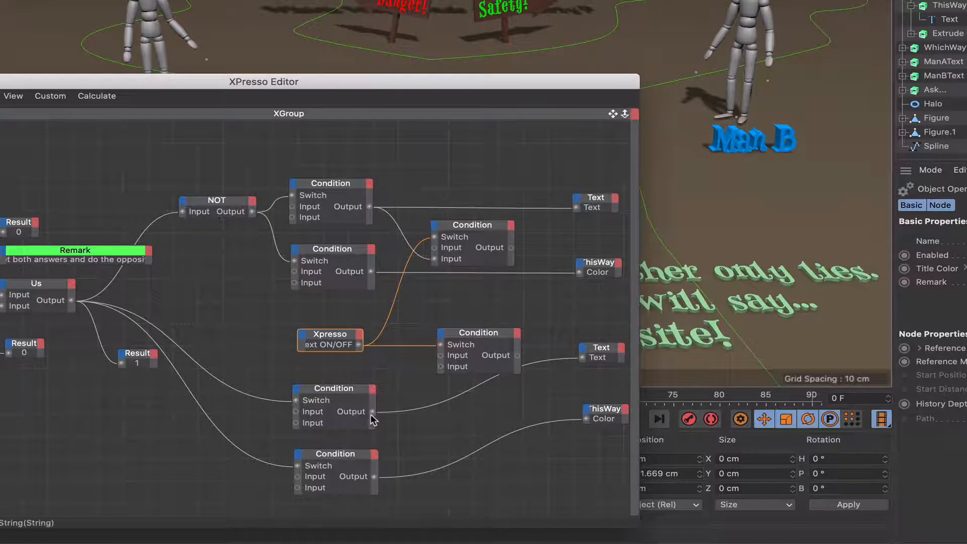
pyautogui.moveTo(372, 411); pyautogui.dragTo(441, 366)
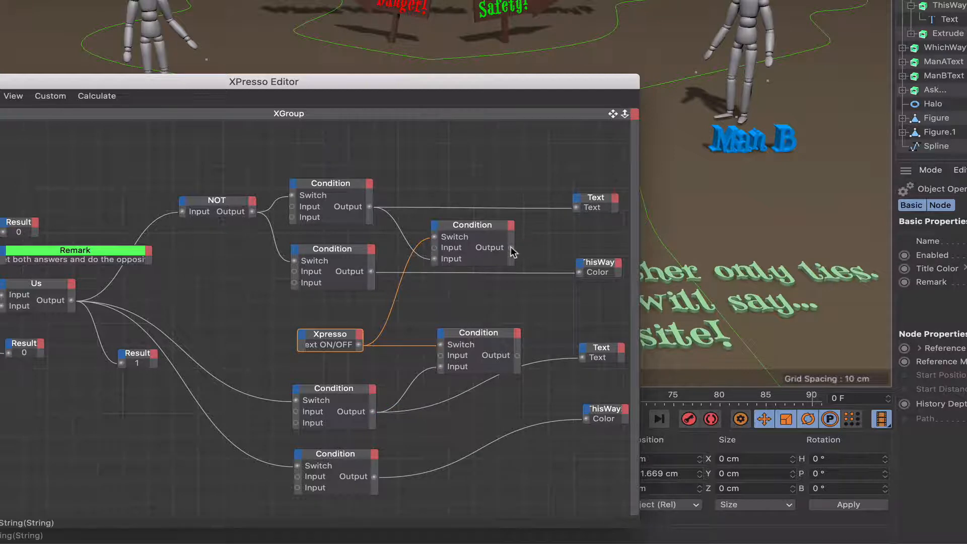
pyautogui.moveTo(510, 248); pyautogui.dragTo(576, 211)
pyautogui.moveTo(529, 275); pyautogui.dragTo(530, 272)
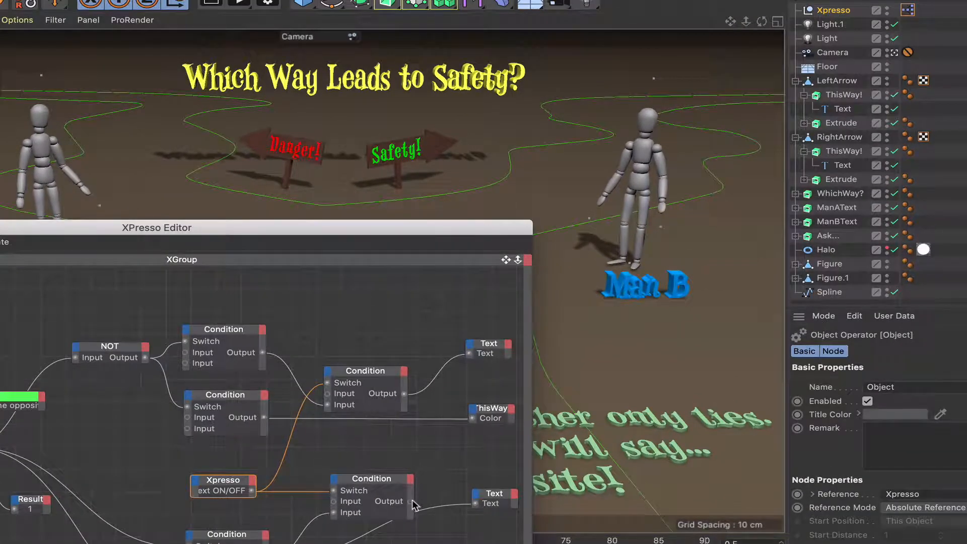
pyautogui.moveTo(410, 502); pyautogui.dragTo(475, 503)
pyautogui.moveTo(391, 489); pyautogui.dragTo(393, 513)
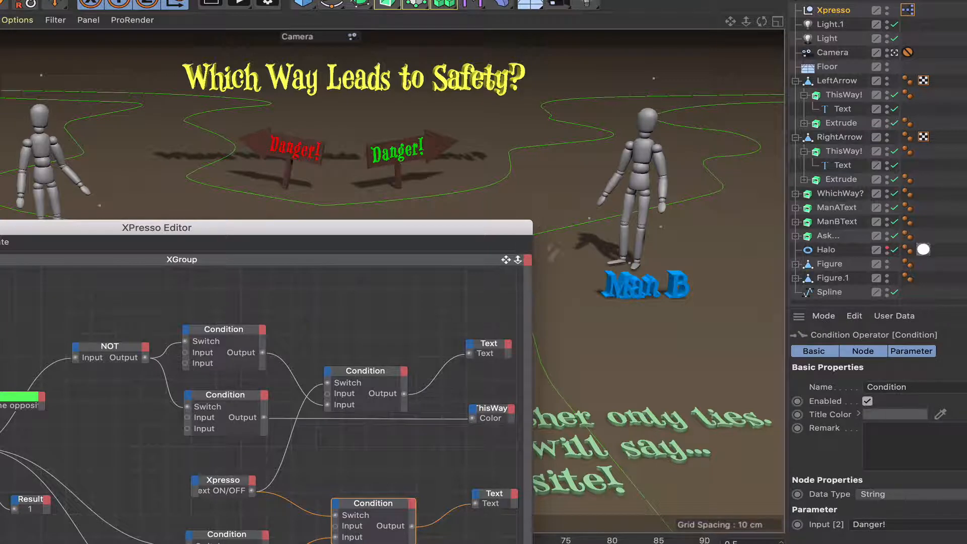
# - Test the Xpresso null's Text ON/OFF user data by setting it to 1 and back to 0
pyautogui.click(231, 488)
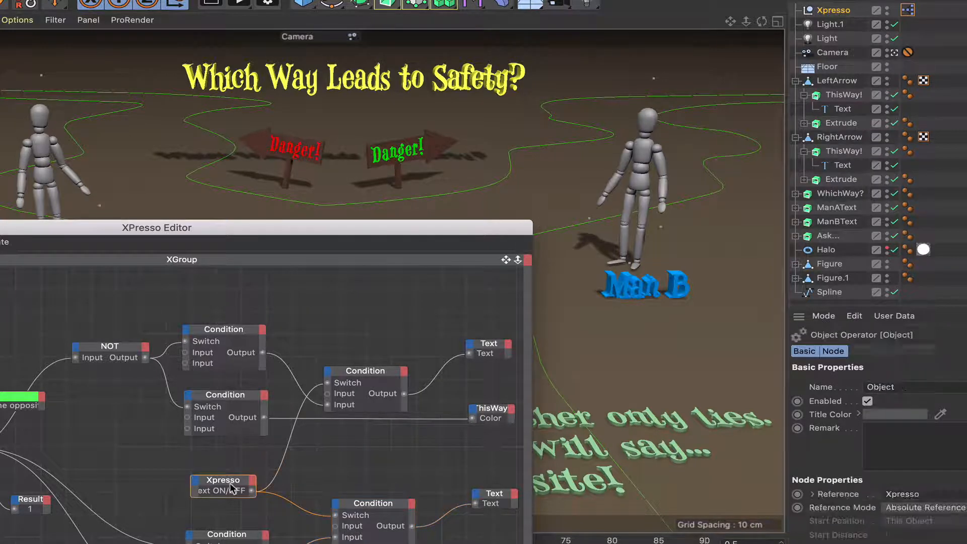
pyautogui.click(840, 11)
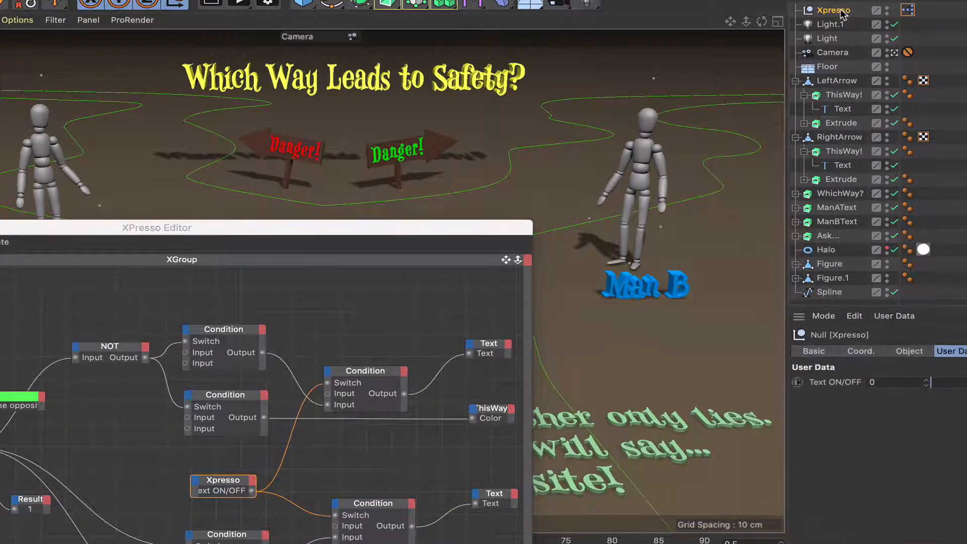
pyautogui.click(927, 380)
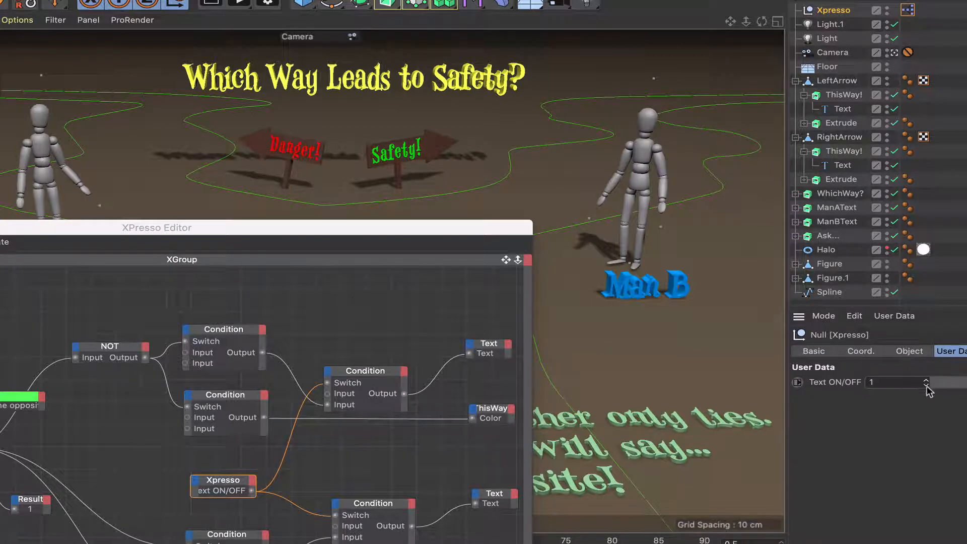
pyautogui.click(927, 386)
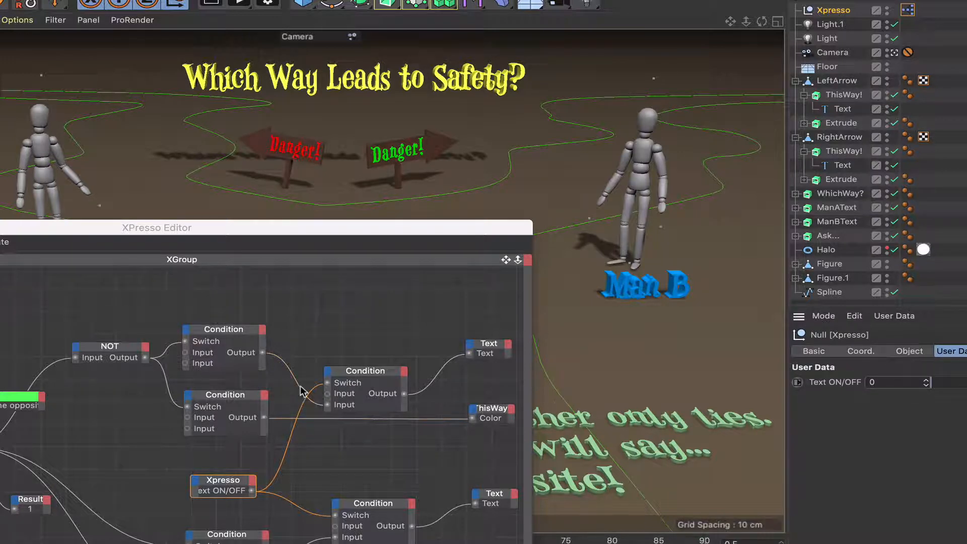
pyautogui.moveTo(303, 388); pyautogui.dragTo(326, 393)
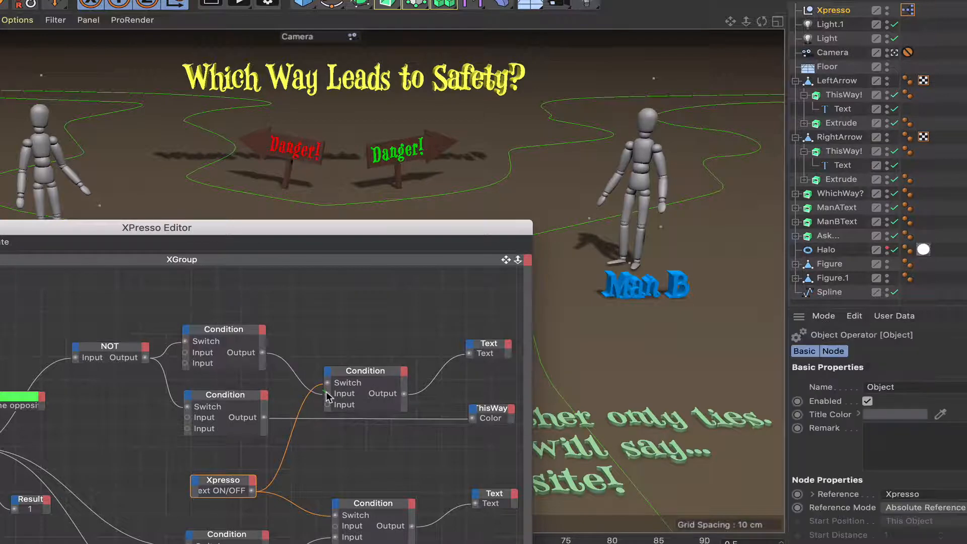
pyautogui.click(323, 537)
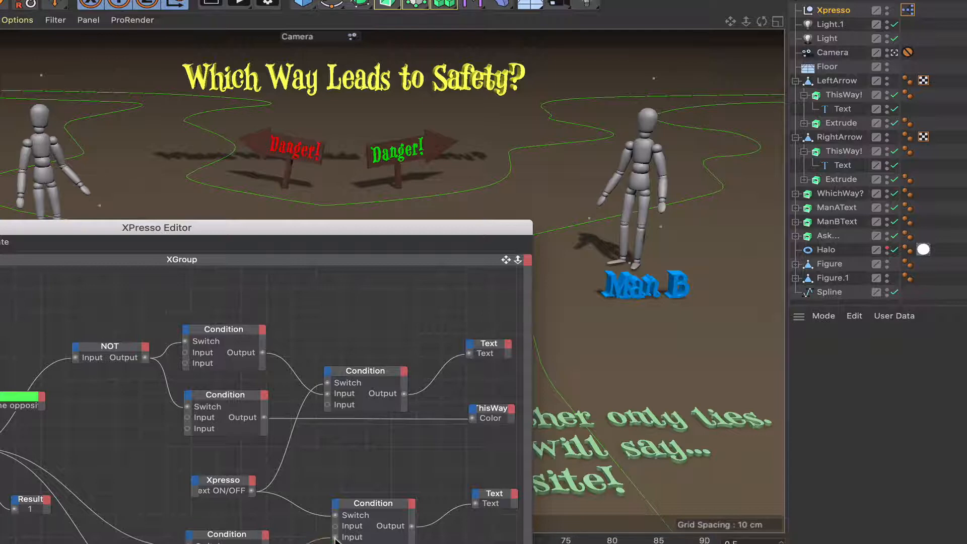
pyautogui.moveTo(307, 386); pyautogui.dragTo(328, 410)
# - Nudge the uppermost text Condition up, then check the Text ON/OFF switch at 1 and return it to 0
pyautogui.moveTo(214, 333); pyautogui.dragTo(220, 323)
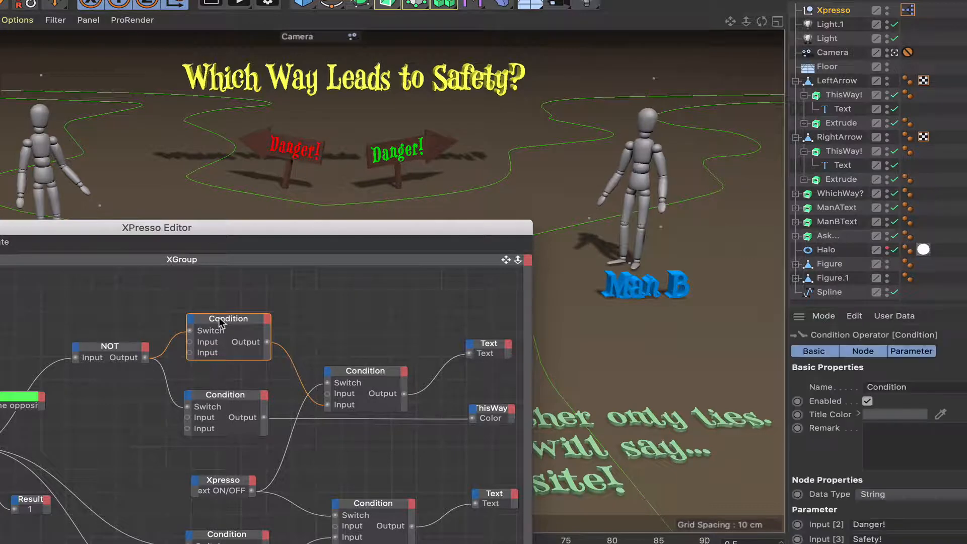
pyautogui.click(228, 483)
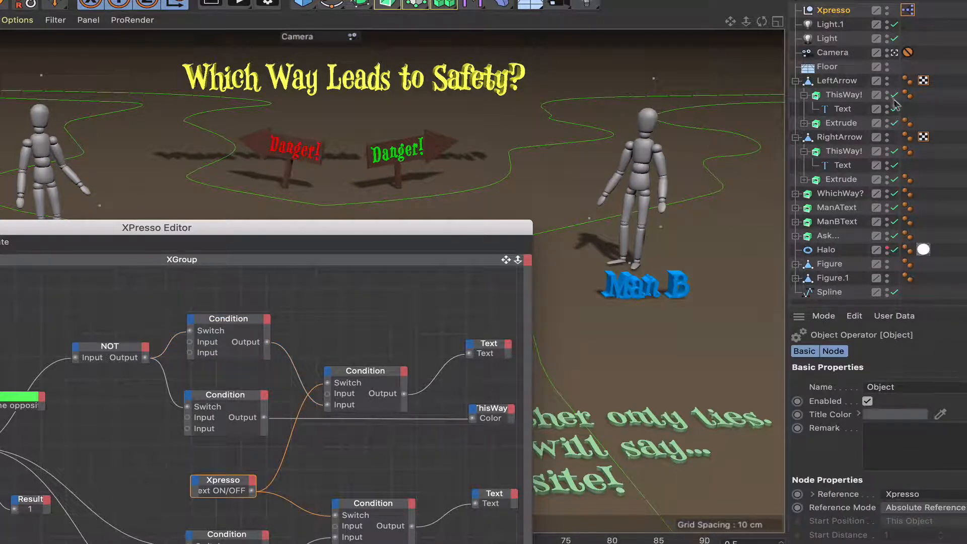
pyautogui.click(836, 11)
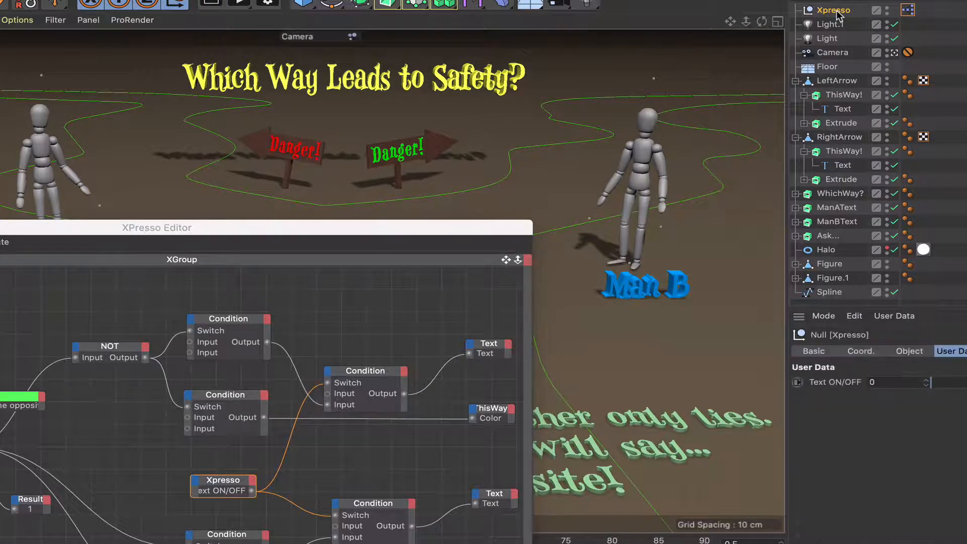
pyautogui.click(928, 381)
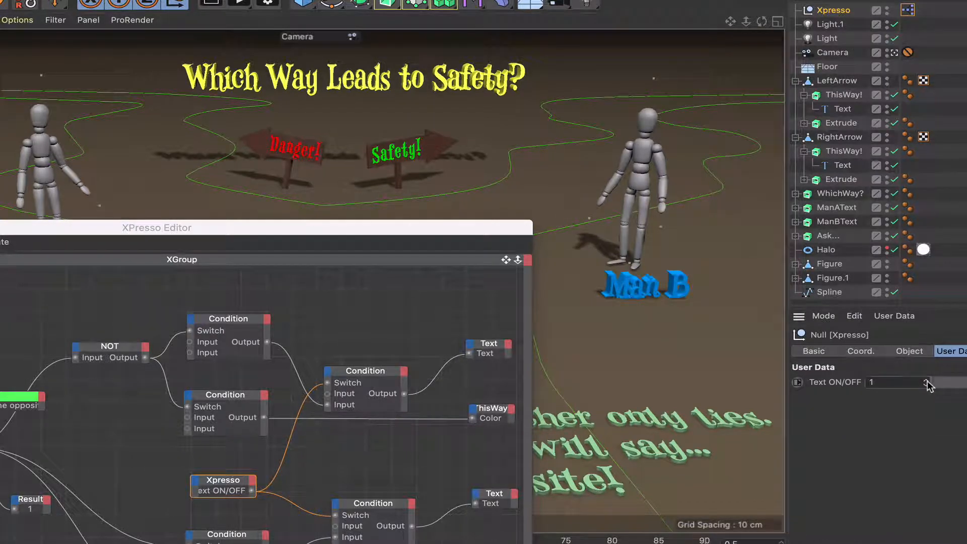
pyautogui.click(927, 385)
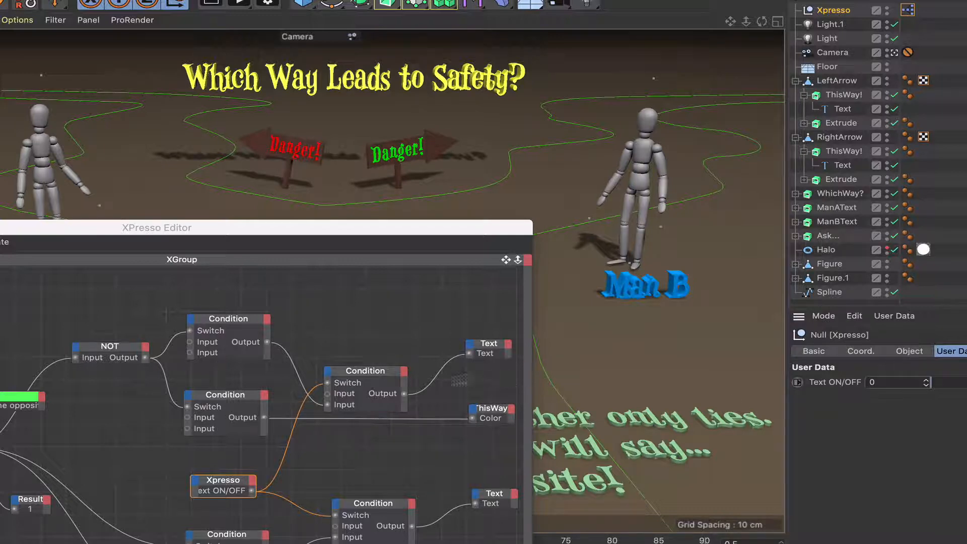
# - Clear the Danger! text from Input [2] of both new Conditions and shift the upper one slightly towards its Text node
pyautogui.click(373, 372)
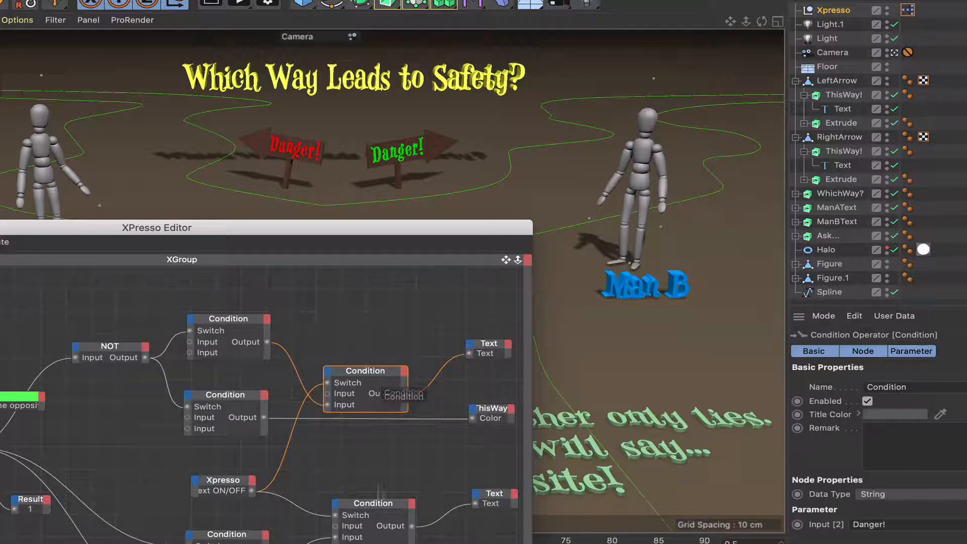
pyautogui.click(381, 504)
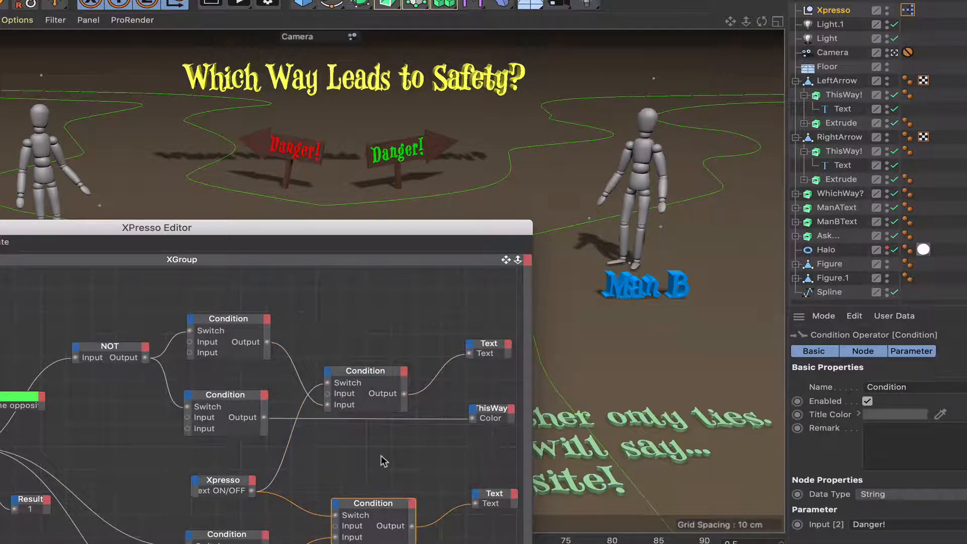
pyautogui.click(891, 524)
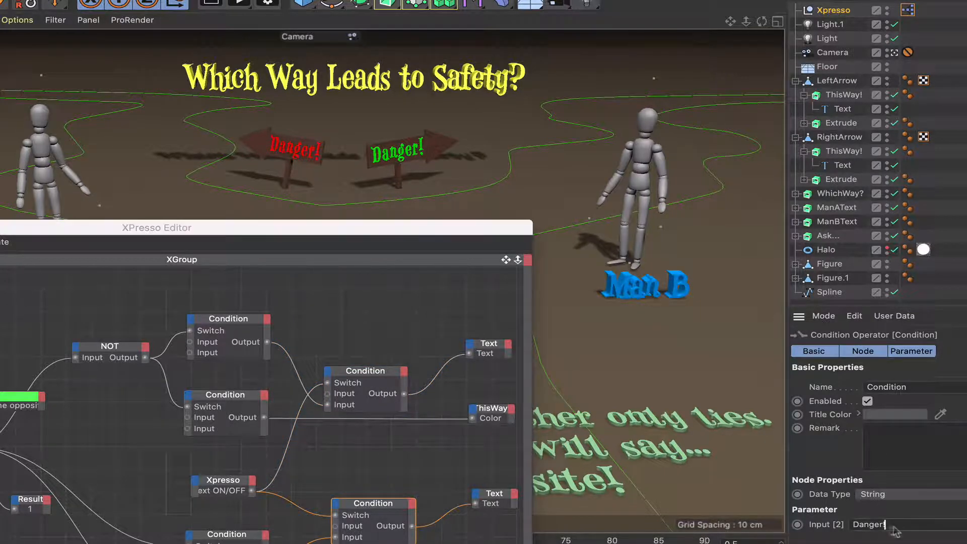
pyautogui.press('BackSpace')
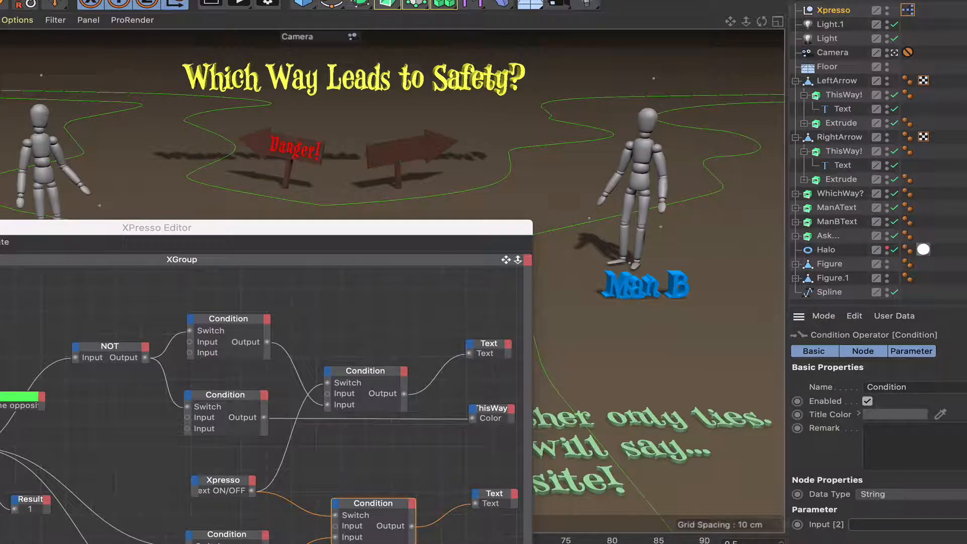
pyautogui.click(357, 381)
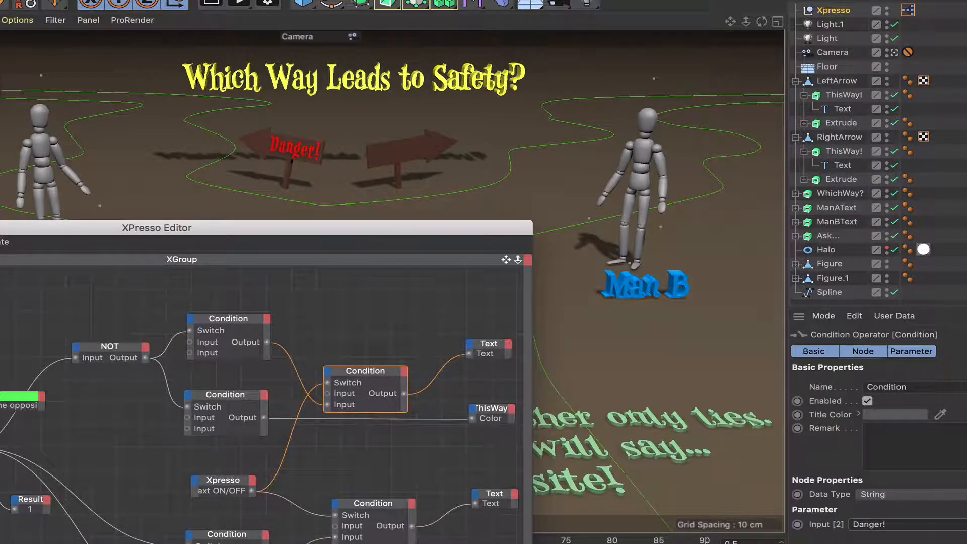
pyautogui.click(922, 526)
pyautogui.press('super+a')
pyautogui.press('BackSpace')
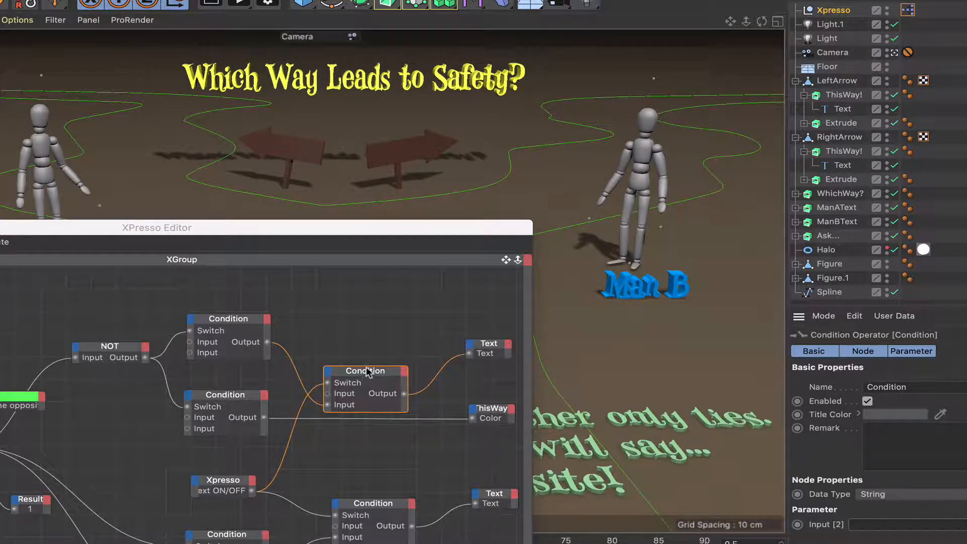
pyautogui.moveTo(366, 373); pyautogui.dragTo(377, 380)
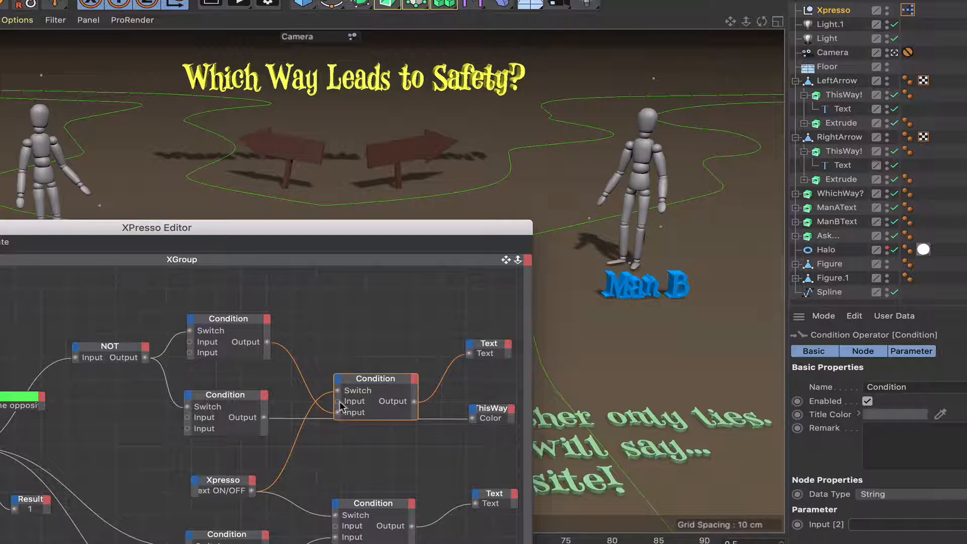
# - Test the Xpresso null's Text ON/OFF user data at 1 and 0, and leave it set to 1
pyautogui.click(238, 481)
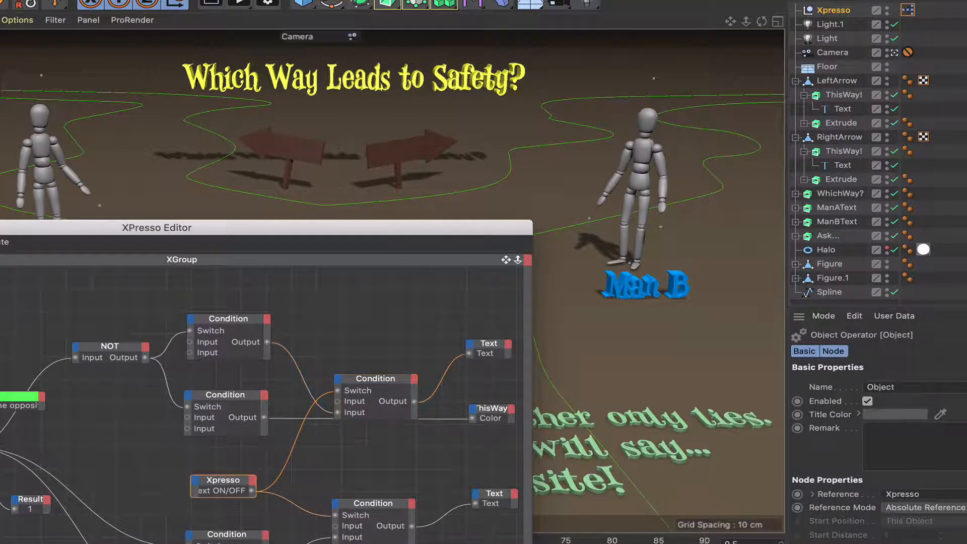
pyautogui.click(840, 10)
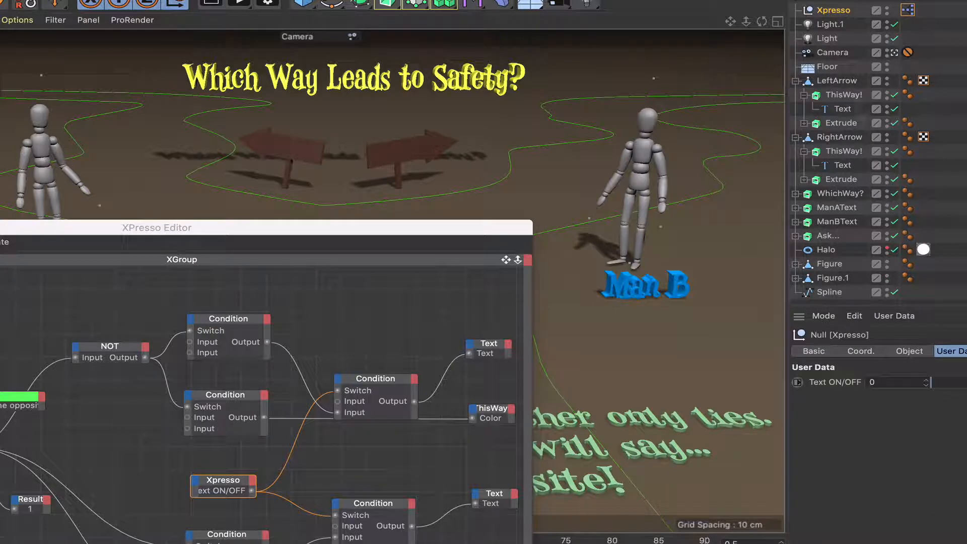
pyautogui.click(928, 381)
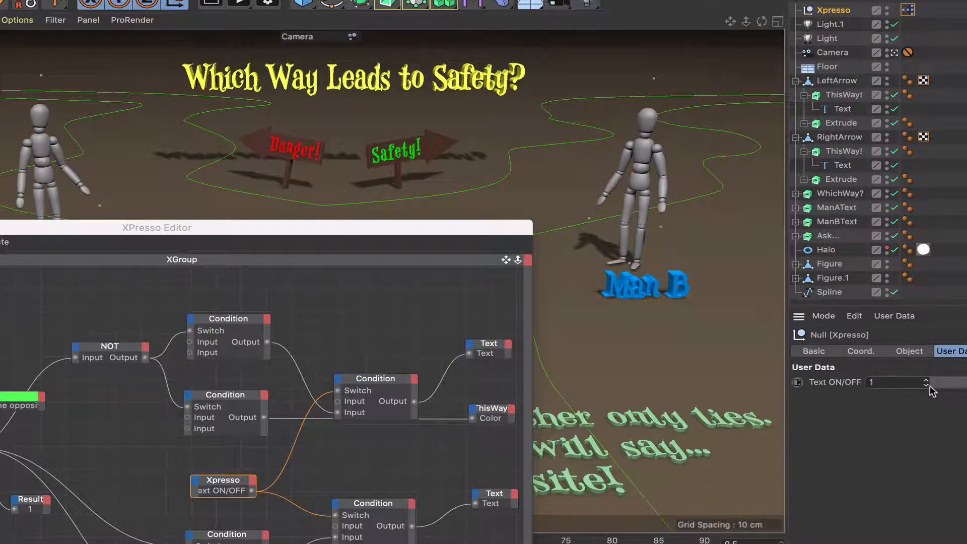
pyautogui.click(927, 386)
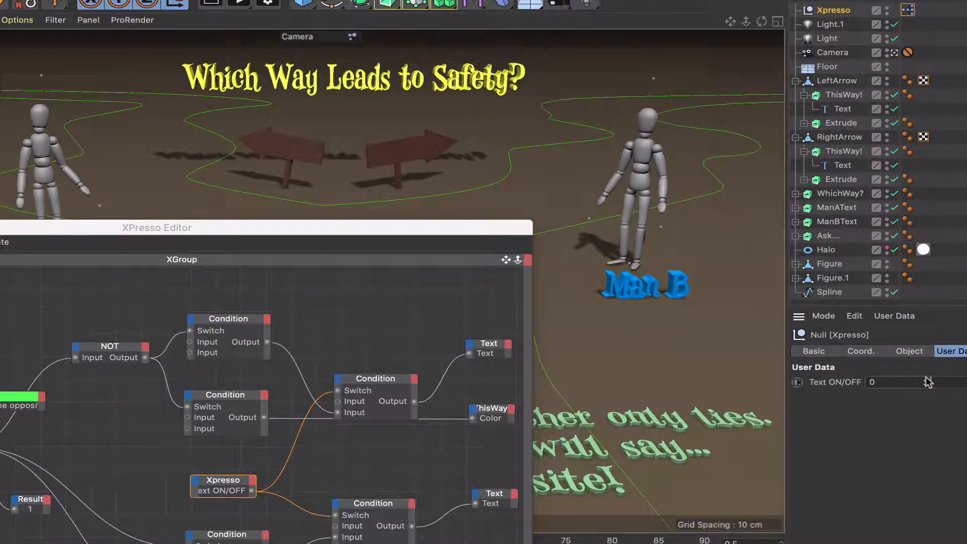
pyautogui.click(928, 380)
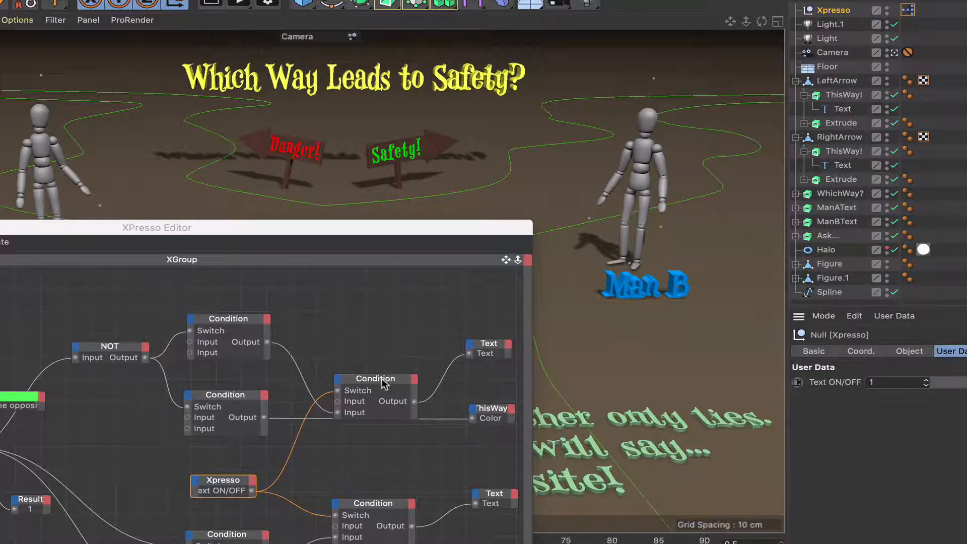
# - Move RightArrow's new Condition and its output nodes lower to make room above them
pyautogui.moveTo(370, 511); pyautogui.dragTo(373, 523)
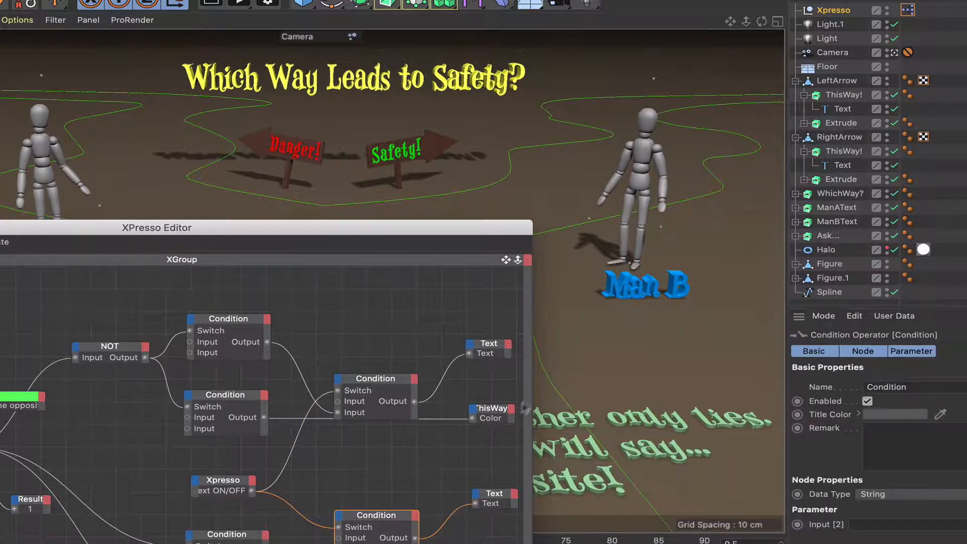
pyautogui.click(496, 503)
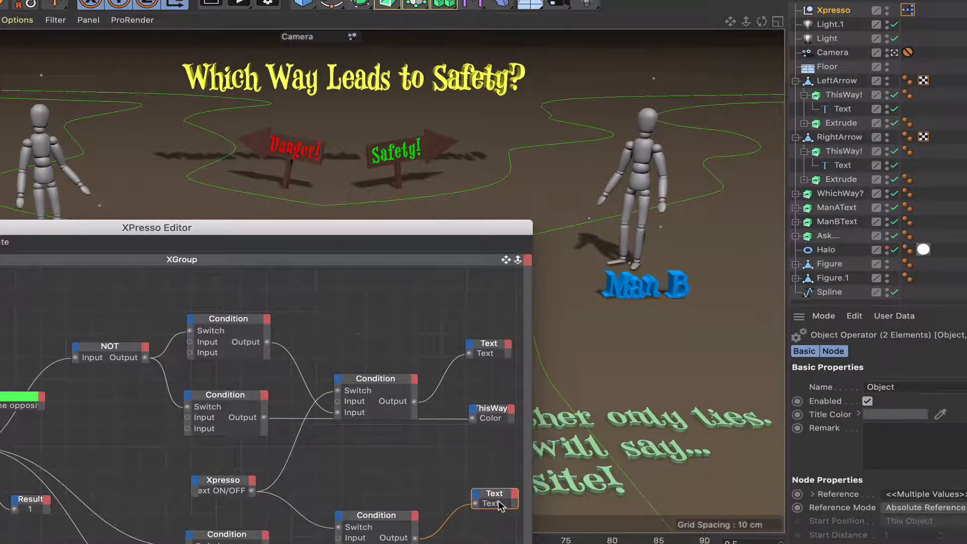
pyautogui.moveTo(500, 500); pyautogui.dragTo(505, 535)
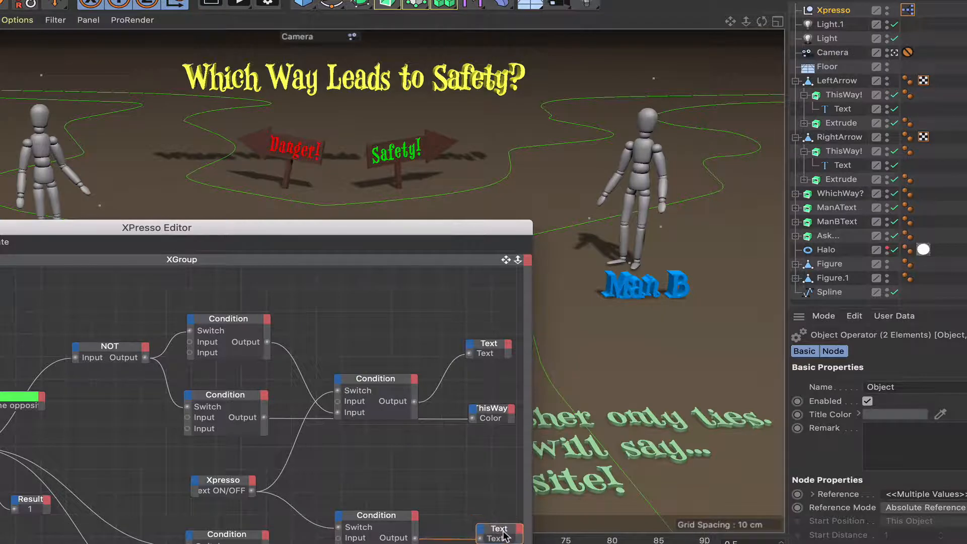
# - Add the Halo object to the graph between the two arrows' output nodes, with a Visible in Editor input port
pyautogui.click(826, 250)
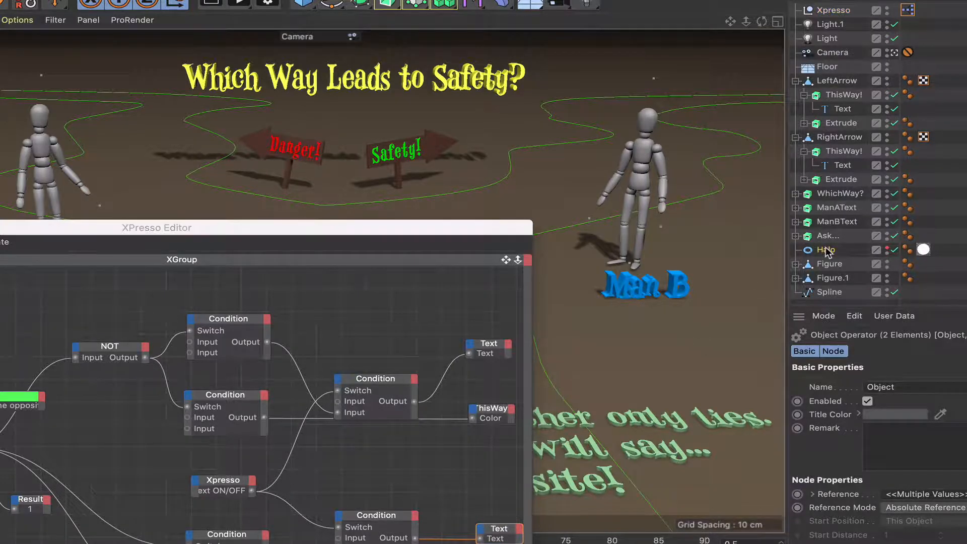
pyautogui.moveTo(479, 476); pyautogui.dragTo(478, 473)
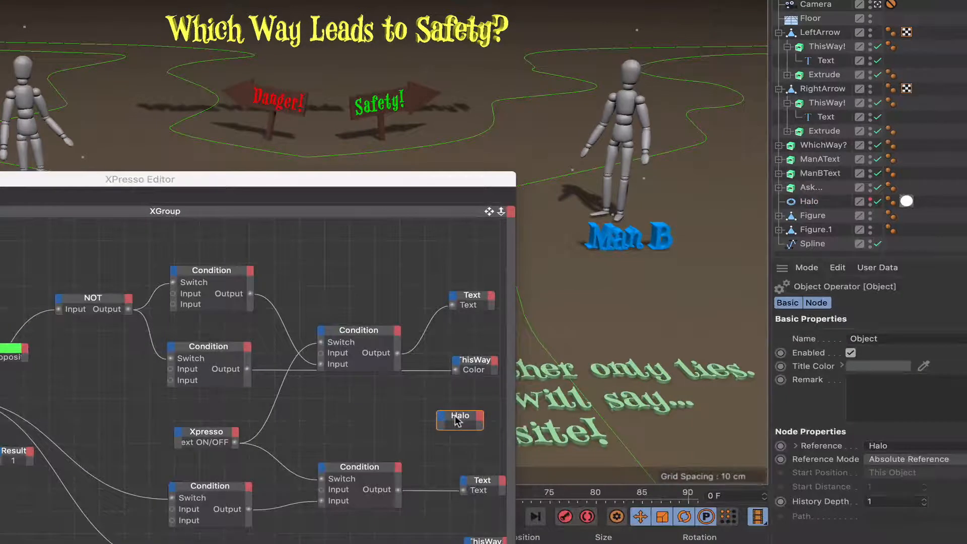
pyautogui.click(482, 469)
pyautogui.click(449, 416)
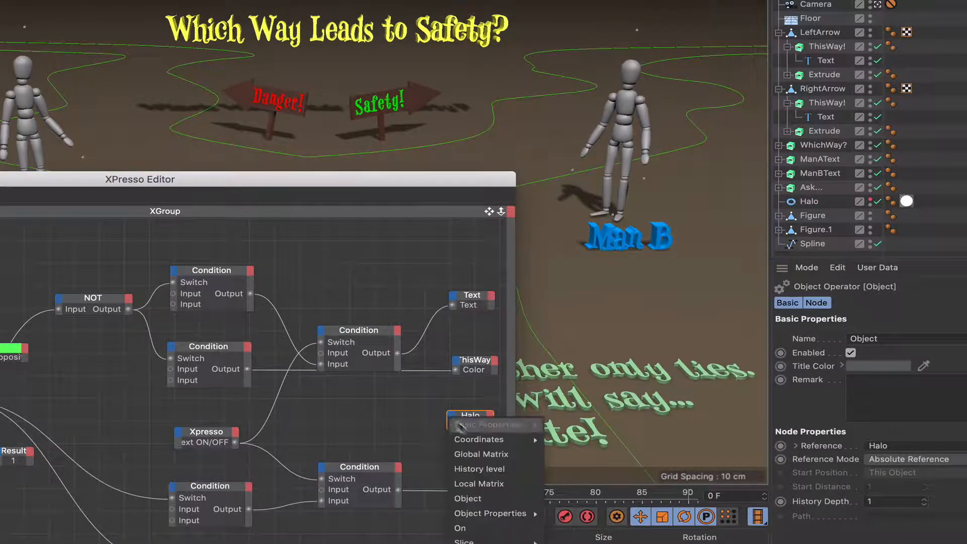
pyautogui.moveTo(477, 427)
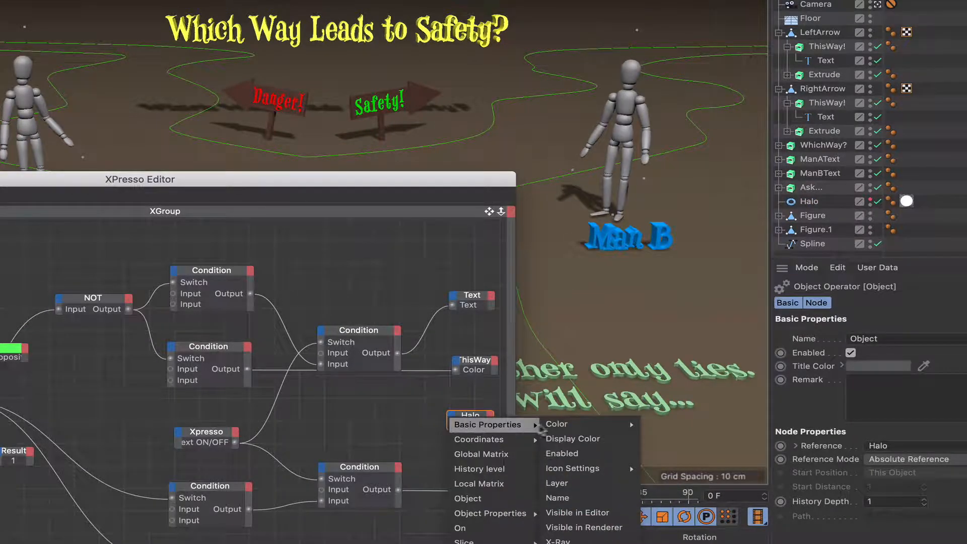
pyautogui.click(575, 513)
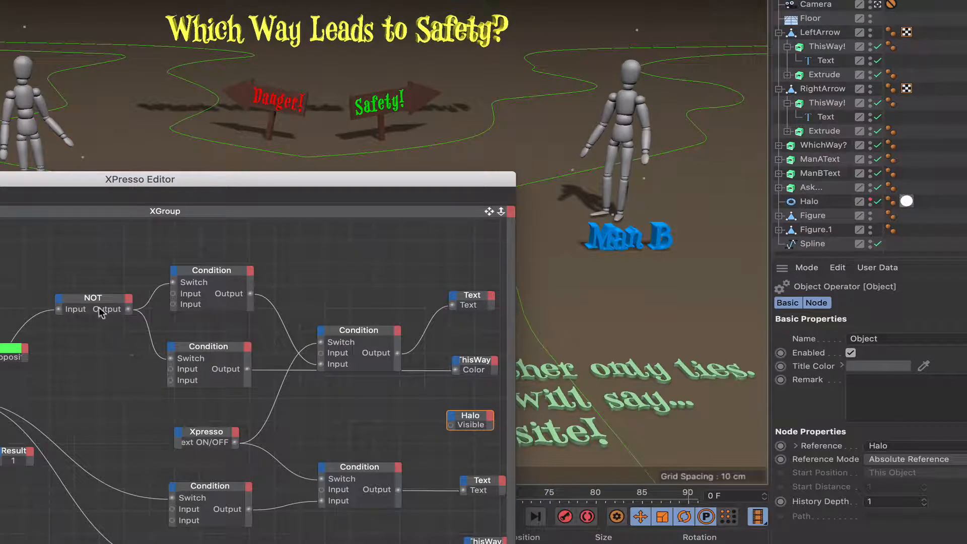
# - Copy the NOT node beside the Xpresso node and route Text ON/OFF through it into Halo's Visible input
pyautogui.moveTo(96, 302); pyautogui.dragTo(357, 430)
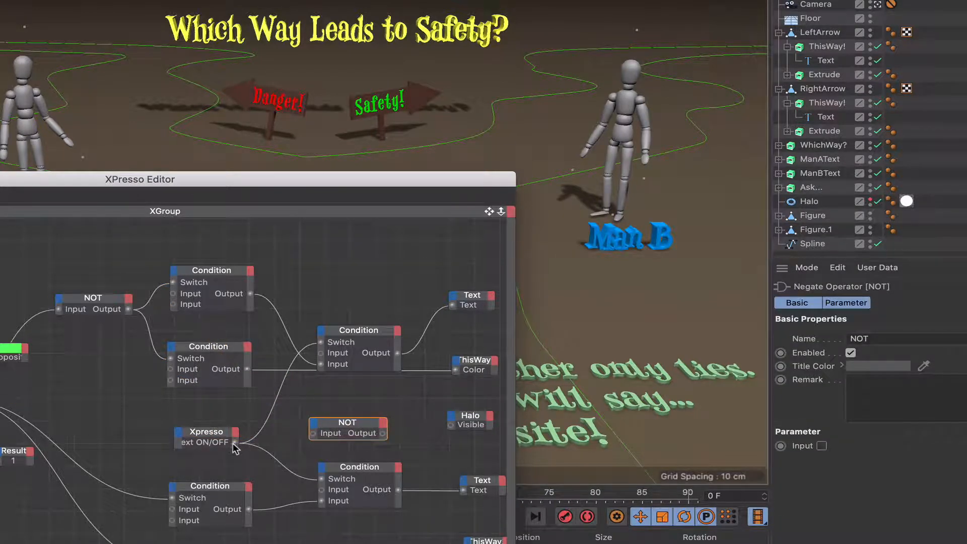
pyautogui.moveTo(235, 443); pyautogui.dragTo(314, 434)
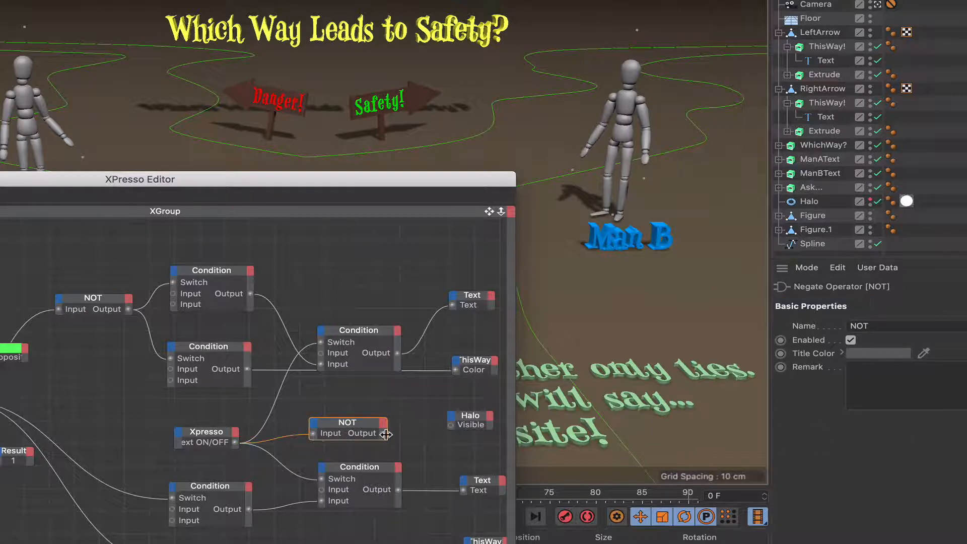
pyautogui.moveTo(383, 434); pyautogui.dragTo(451, 426)
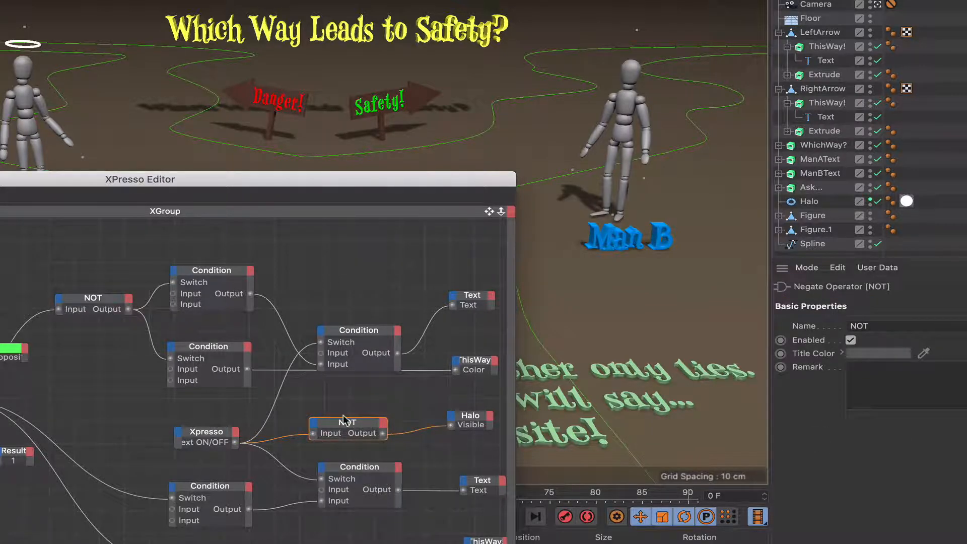
pyautogui.moveTo(357, 427); pyautogui.dragTo(371, 421)
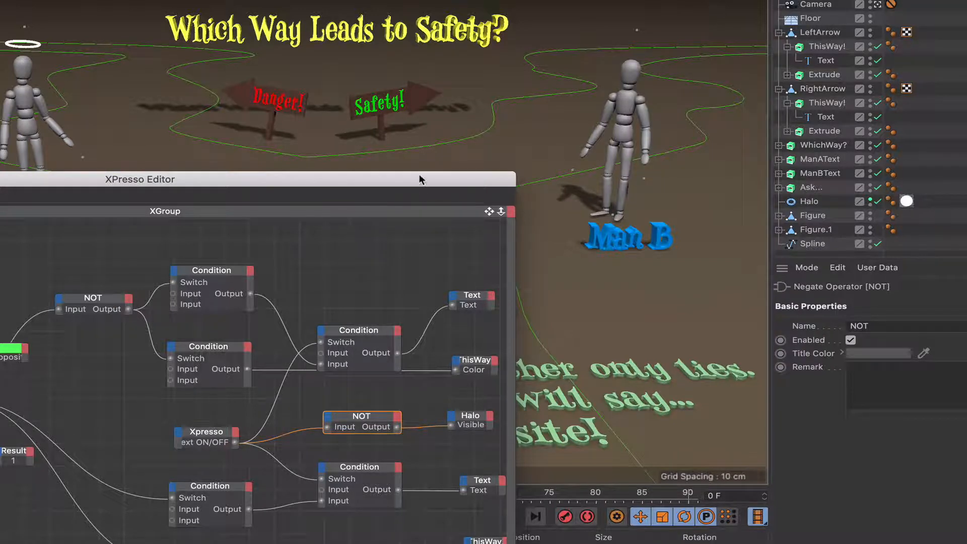
# - Move the XPresso editor clear of the scene and test the Xpresso null's Text ON/OFF at 0, then restore it to 1
pyautogui.moveTo(420, 180); pyautogui.dragTo(457, 366)
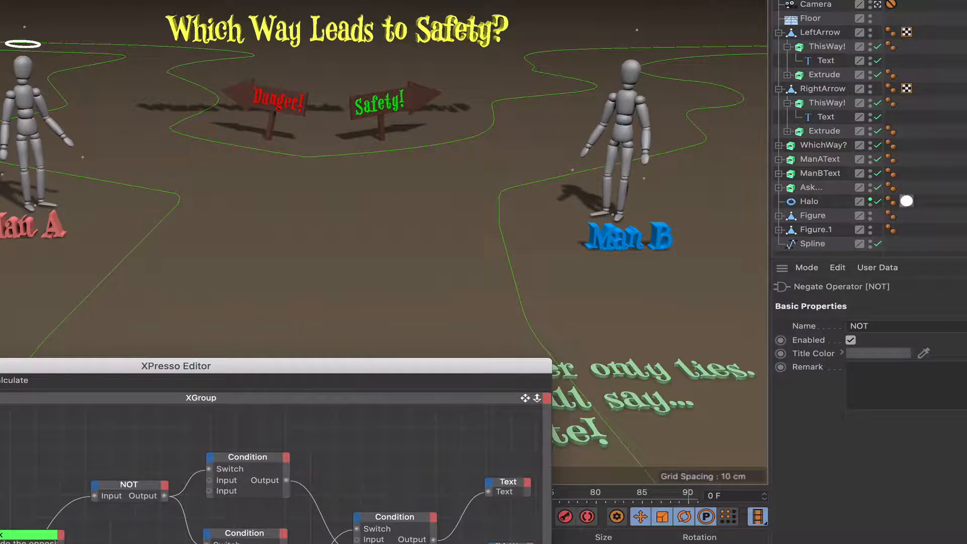
pyautogui.click(819, 1)
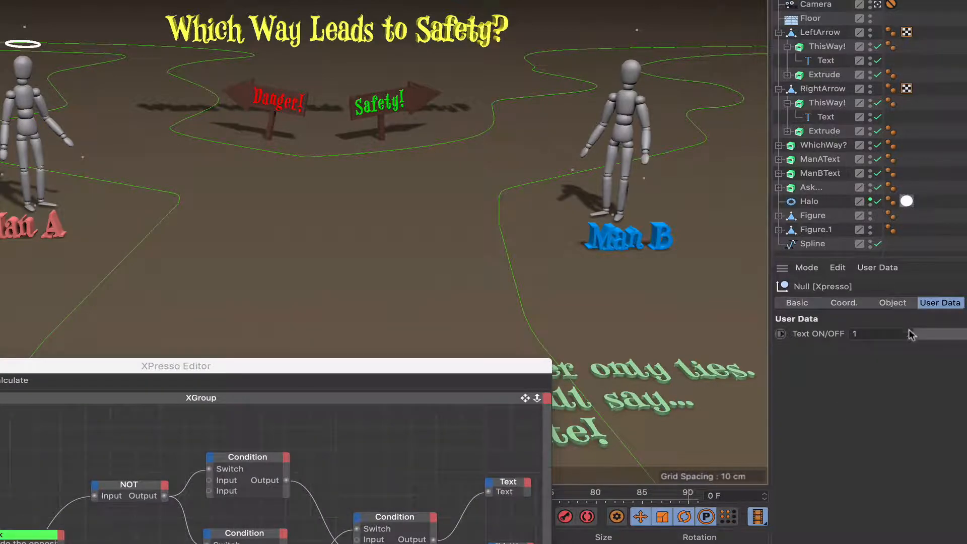
pyautogui.click(911, 337)
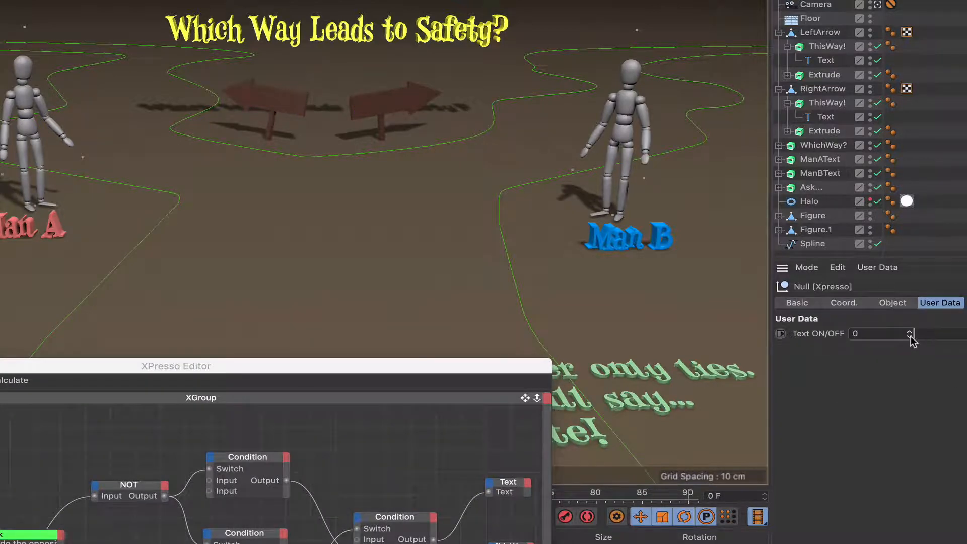
pyautogui.click(912, 331)
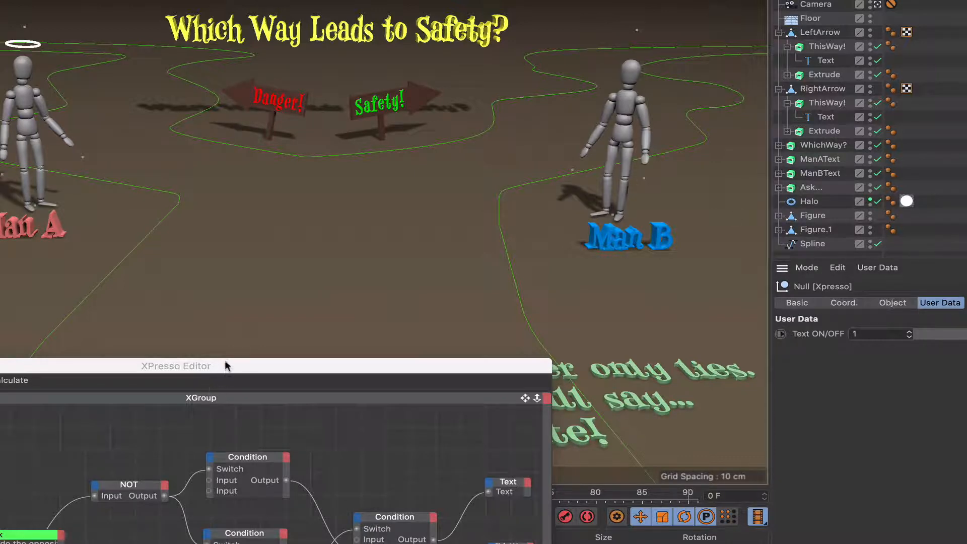
# - Enlarge the XPresso editor and frame all nodes so the whole network fits in view
pyautogui.moveTo(225, 357); pyautogui.dragTo(304, 293)
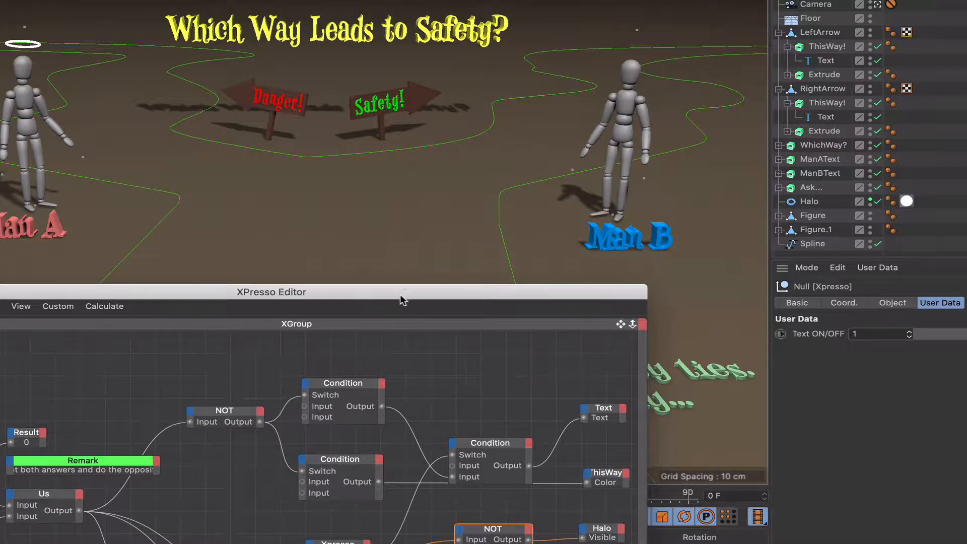
pyautogui.moveTo(402, 301); pyautogui.dragTo(400, 25)
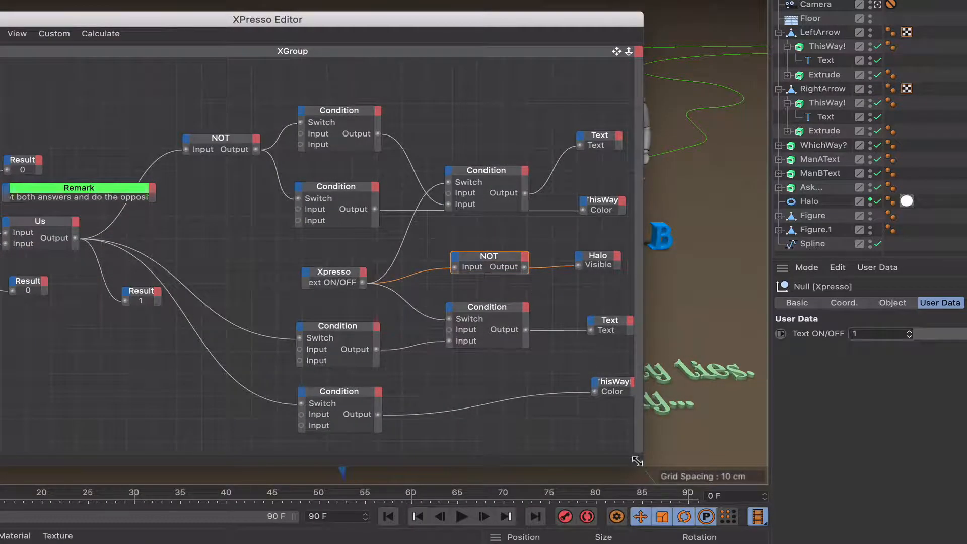
pyautogui.moveTo(642, 457); pyautogui.dragTo(965, 542)
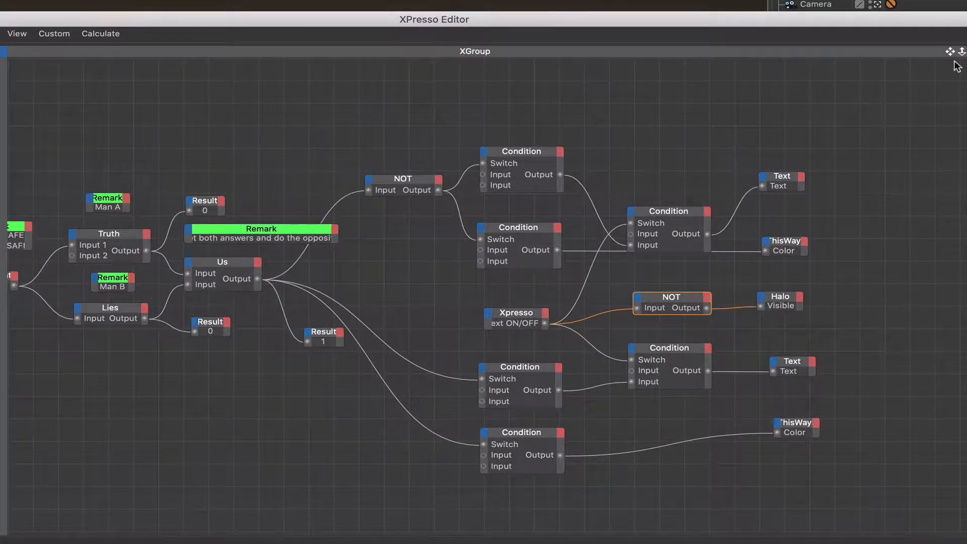
pyautogui.moveTo(950, 51); pyautogui.dragTo(966, 25)
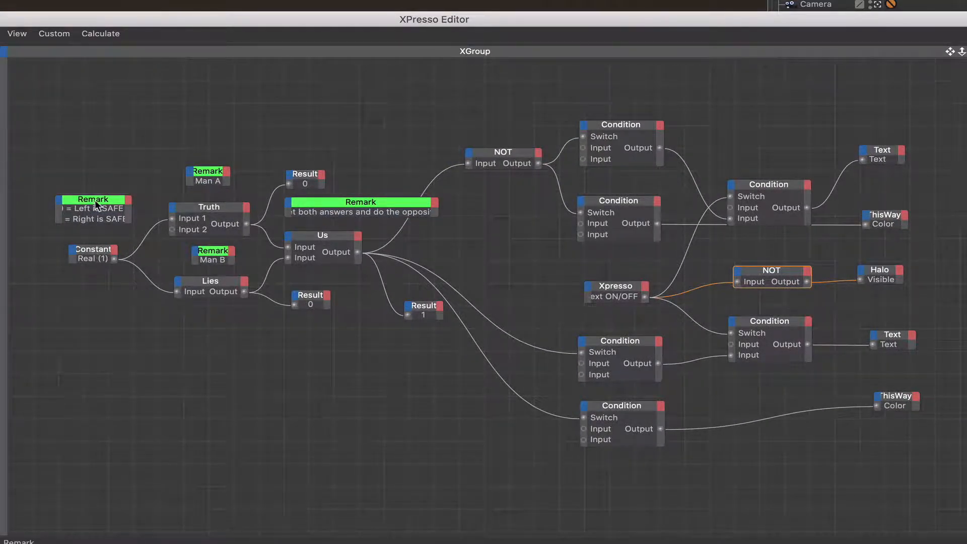
pyautogui.click(17, 33)
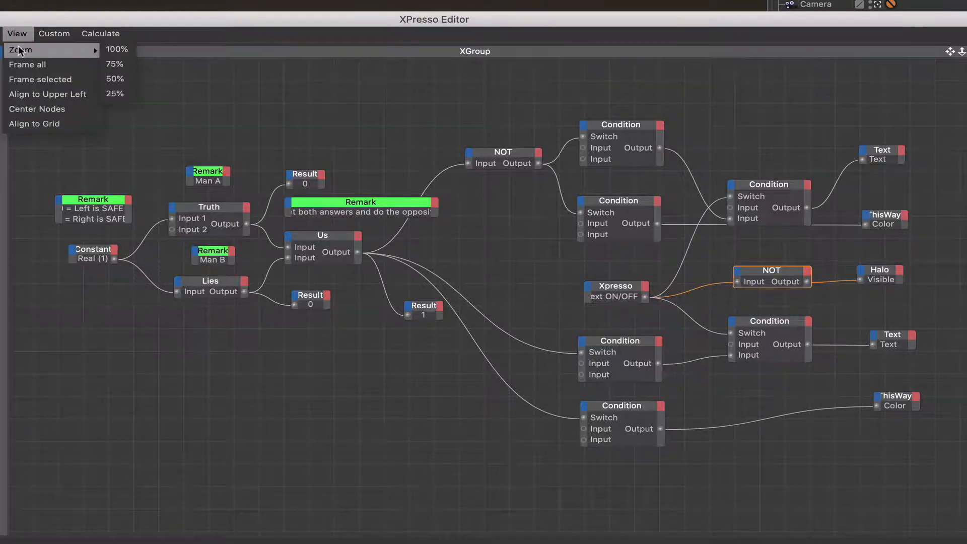
pyautogui.click(21, 64)
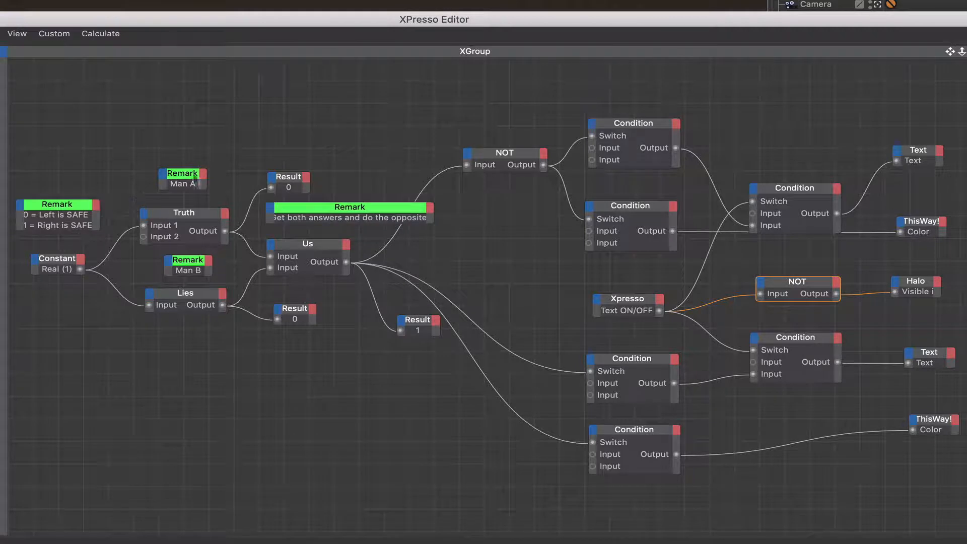
# - Trace the connections of the Truth, Lies and Us nodes by selecting each in turn
pyautogui.click(181, 216)
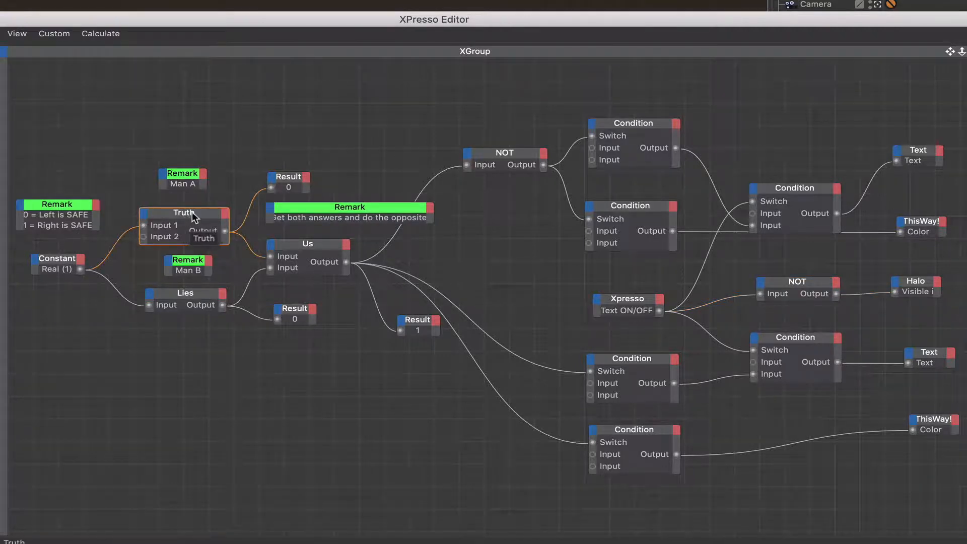
pyautogui.click(187, 294)
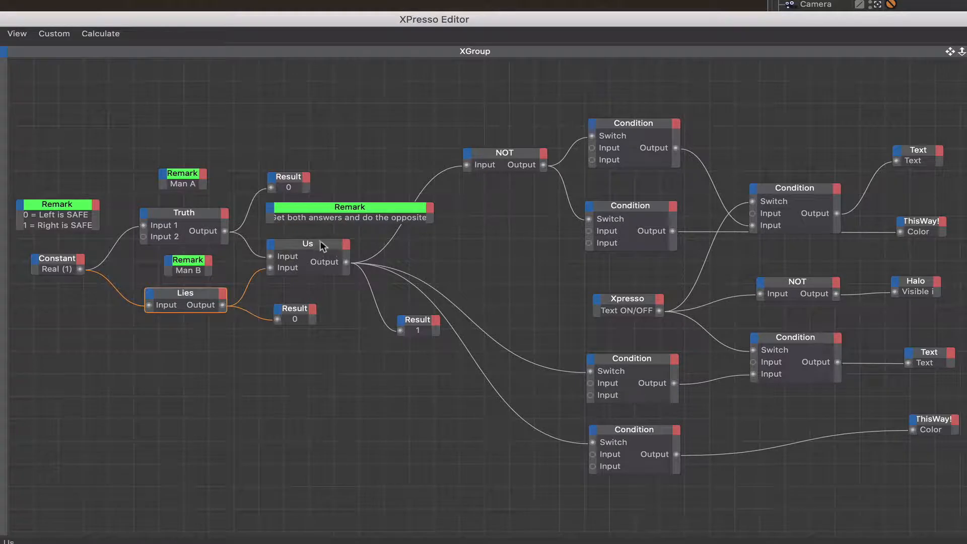
pyautogui.click(303, 246)
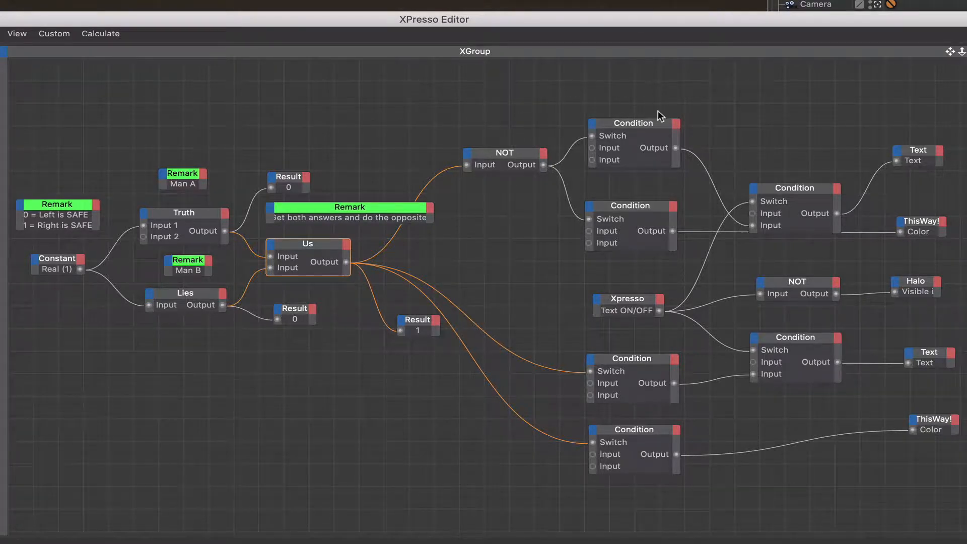
# - Uncover the scene and node attributes, and examine the text and color parameters of the two Condition nodes fed by the upper NOT
pyautogui.moveTo(682, 15); pyautogui.dragTo(410, 92)
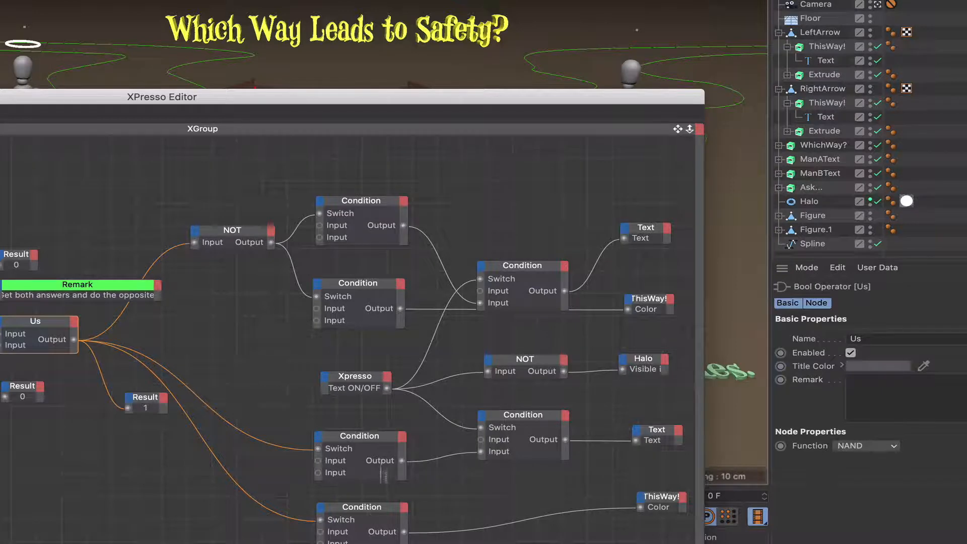
pyautogui.moveTo(478, 101); pyautogui.dragTo(367, 122)
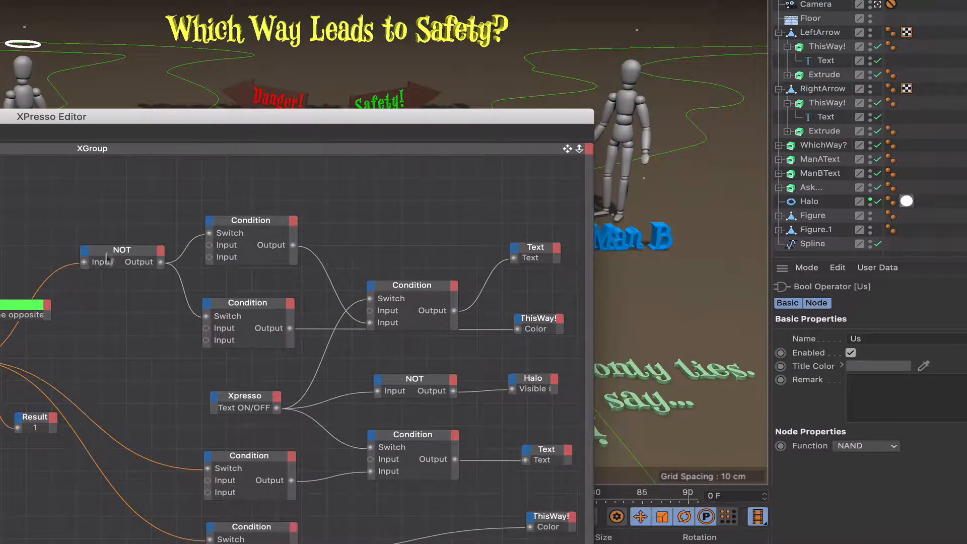
pyautogui.click(247, 222)
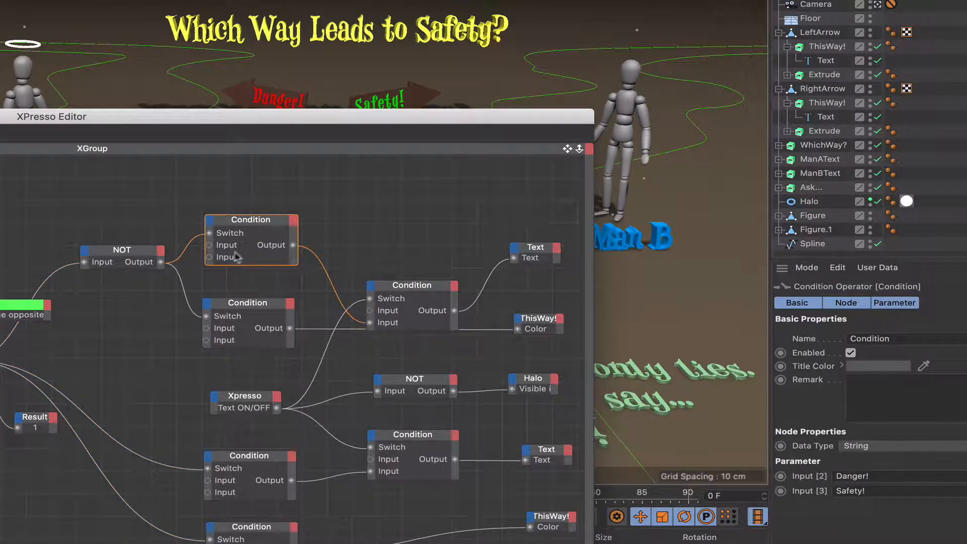
pyautogui.click(255, 305)
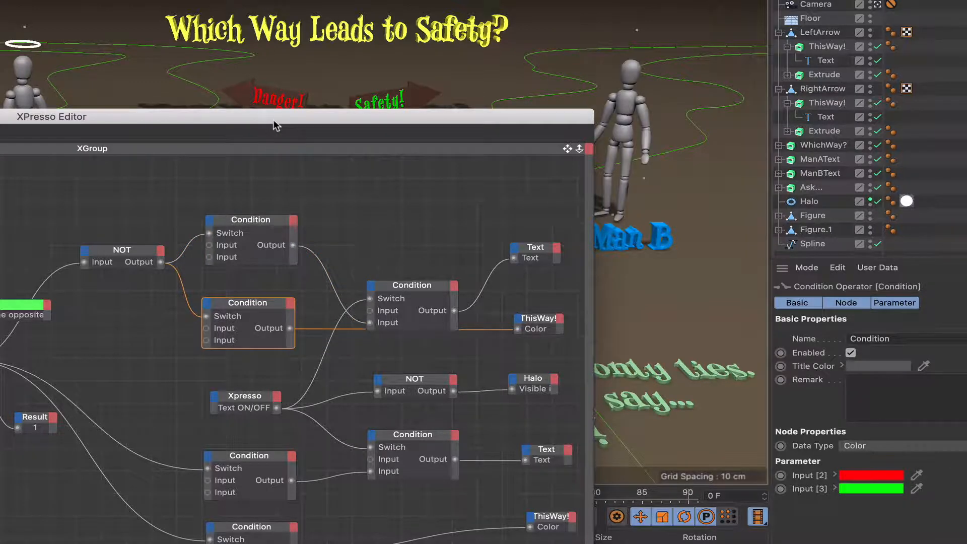
# - Move the Condition node feeding the upper Text node slightly higher, clear of the Color connection
pyautogui.moveTo(275, 122); pyautogui.dragTo(211, 146)
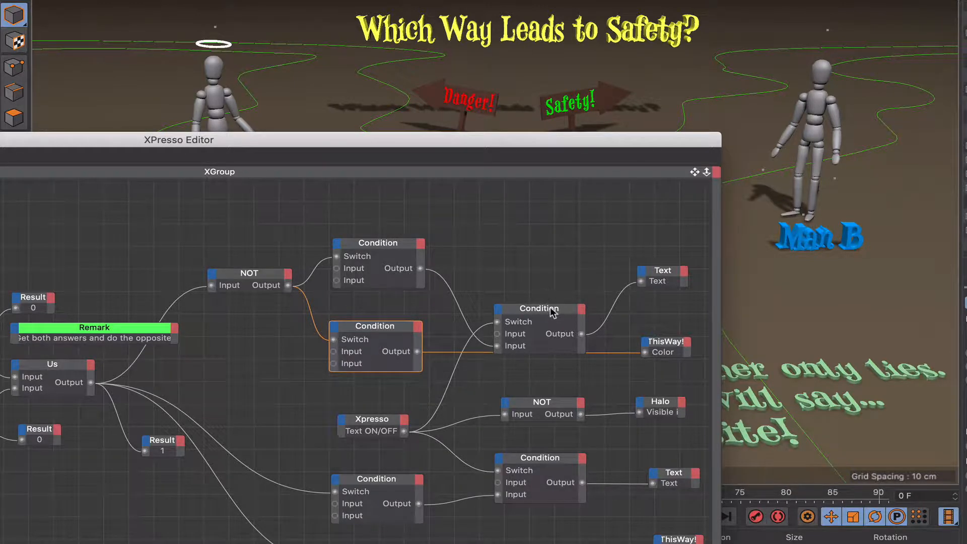
pyautogui.moveTo(553, 312); pyautogui.dragTo(556, 297)
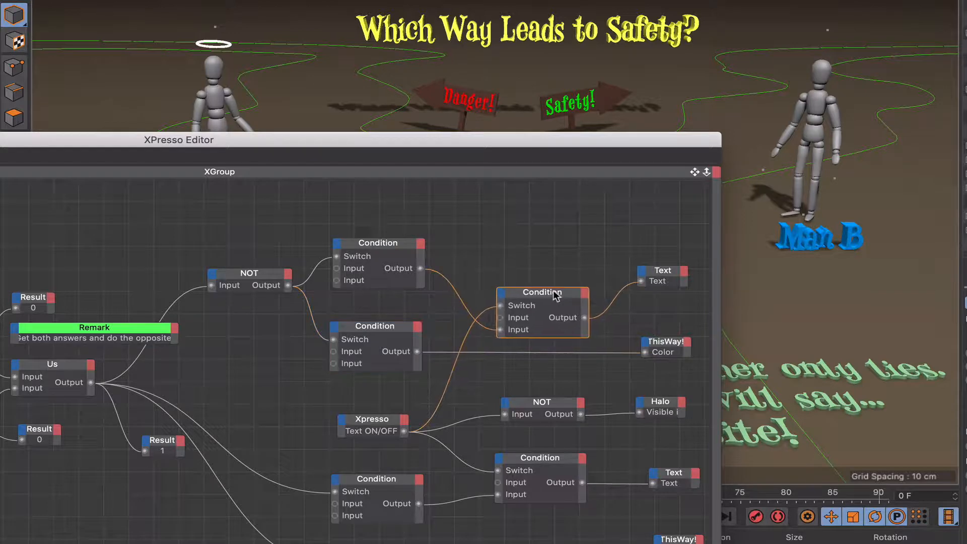
pyautogui.click(549, 458)
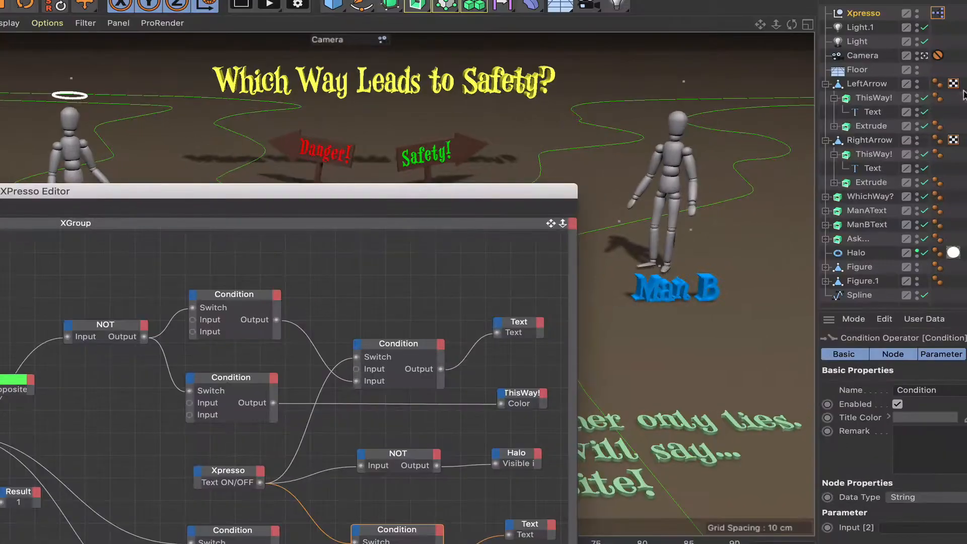
# - Set the Xpresso null's Text ON/OFF user data to 0 and back to 1 to check the arrow texts and halo
pyautogui.click(881, 16)
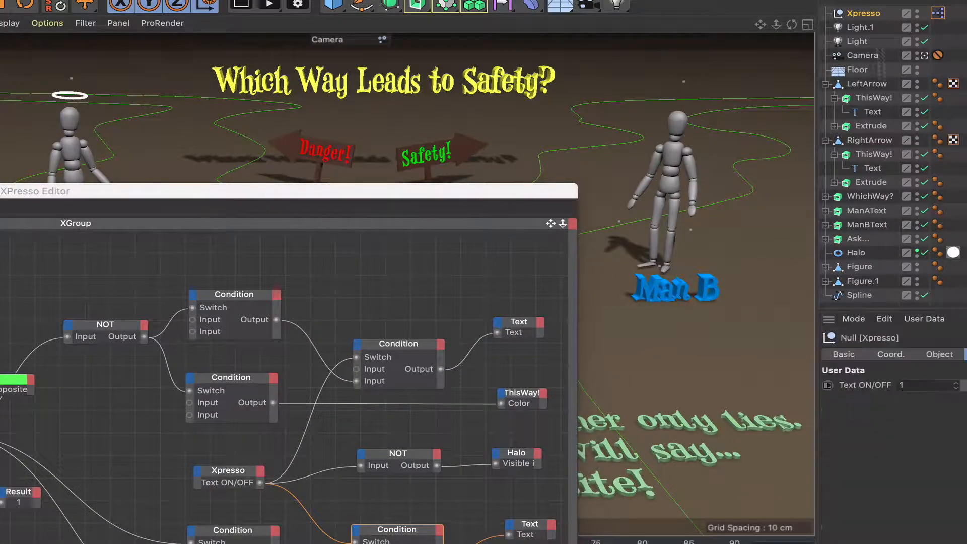
pyautogui.click(956, 389)
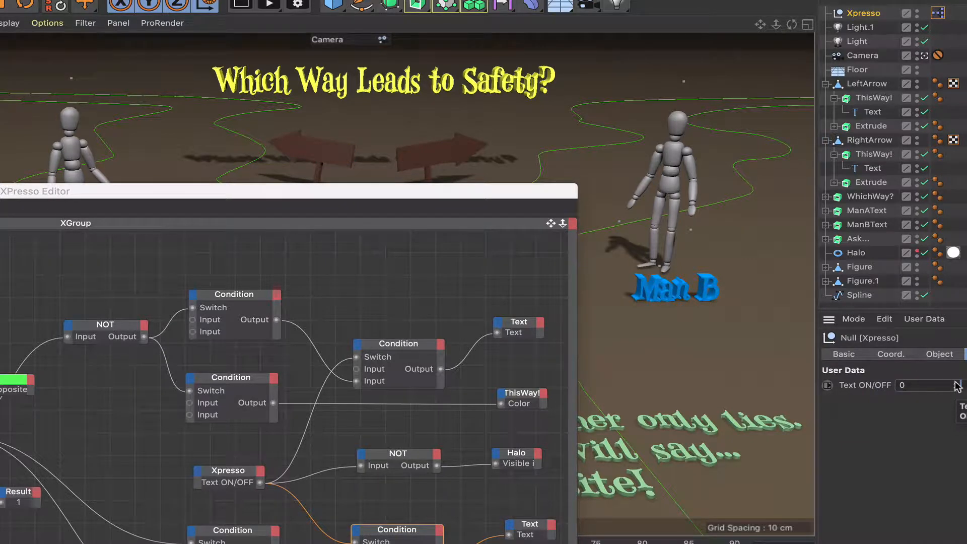
pyautogui.click(956, 382)
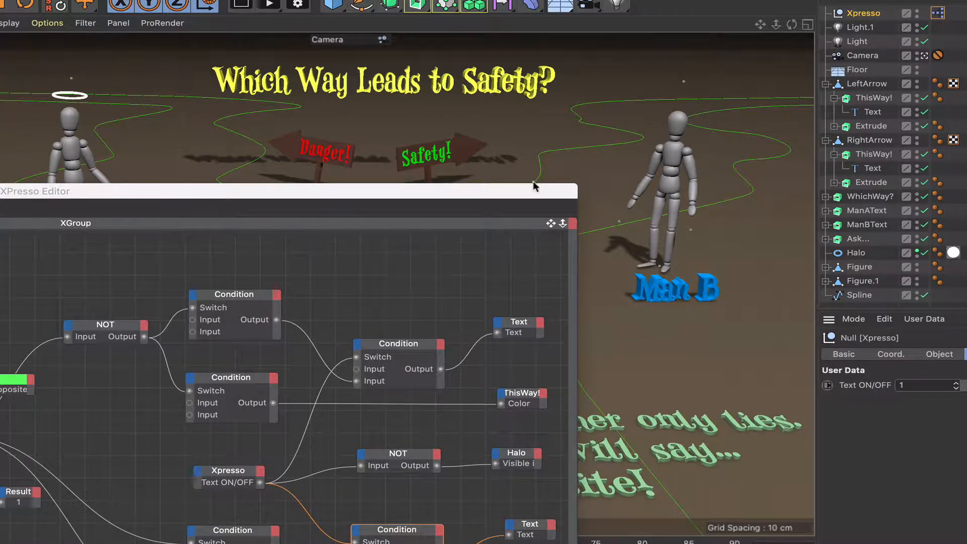
# - Review the complete XGroup network, lower the editor beneath the scene, and recheck Text ON/OFF at 0 and 1
pyautogui.moveTo(530, 194); pyautogui.dragTo(540, 238)
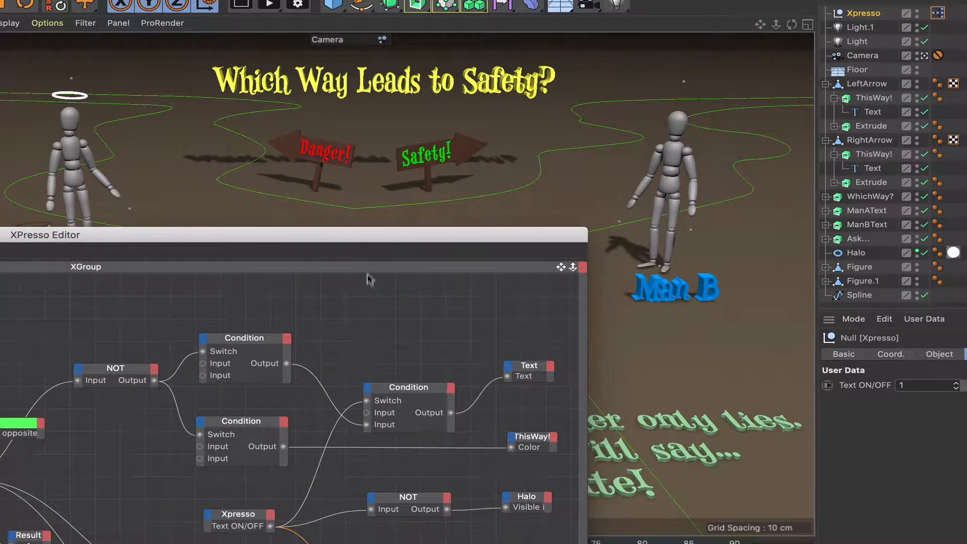
pyautogui.moveTo(361, 239); pyautogui.dragTo(770, 81)
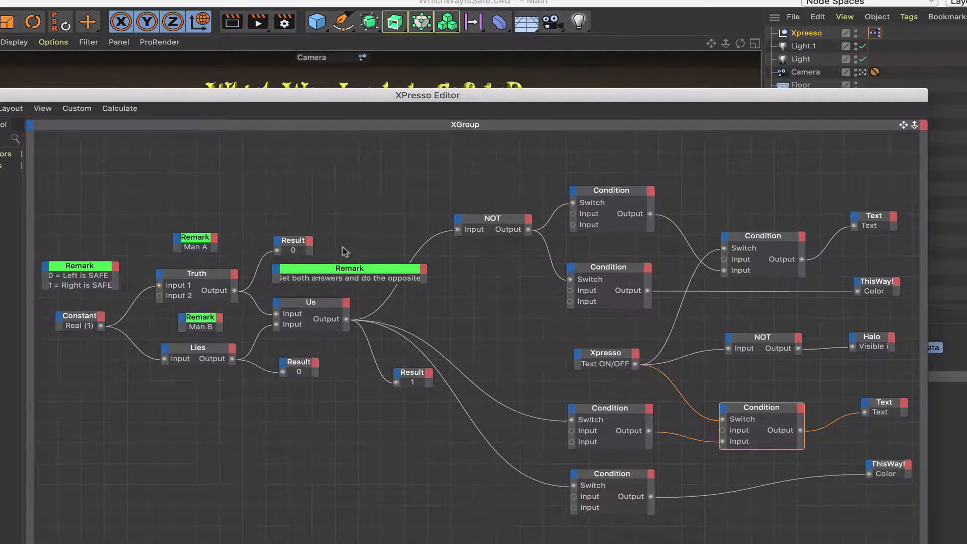
pyautogui.moveTo(351, 99); pyautogui.dragTo(336, 527)
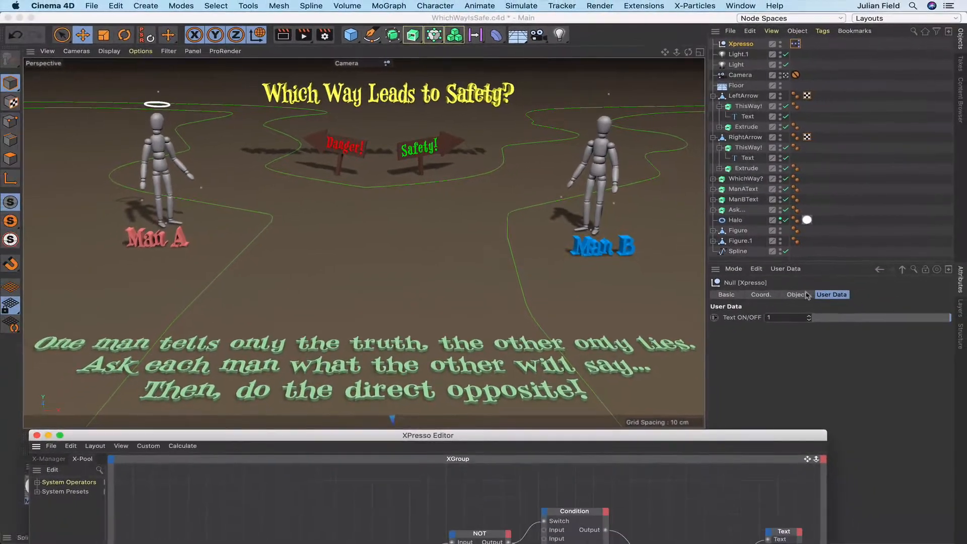
pyautogui.click(822, 328)
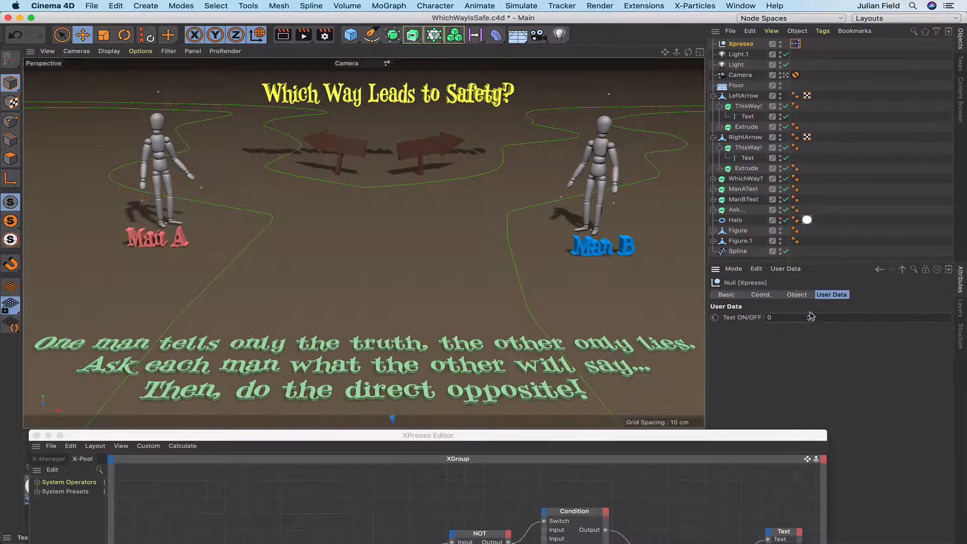
pyautogui.click(810, 315)
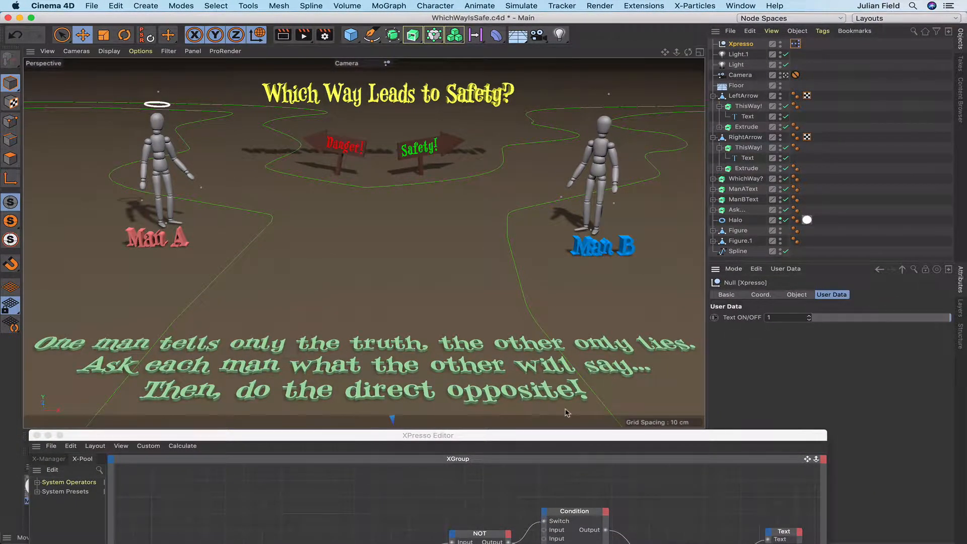